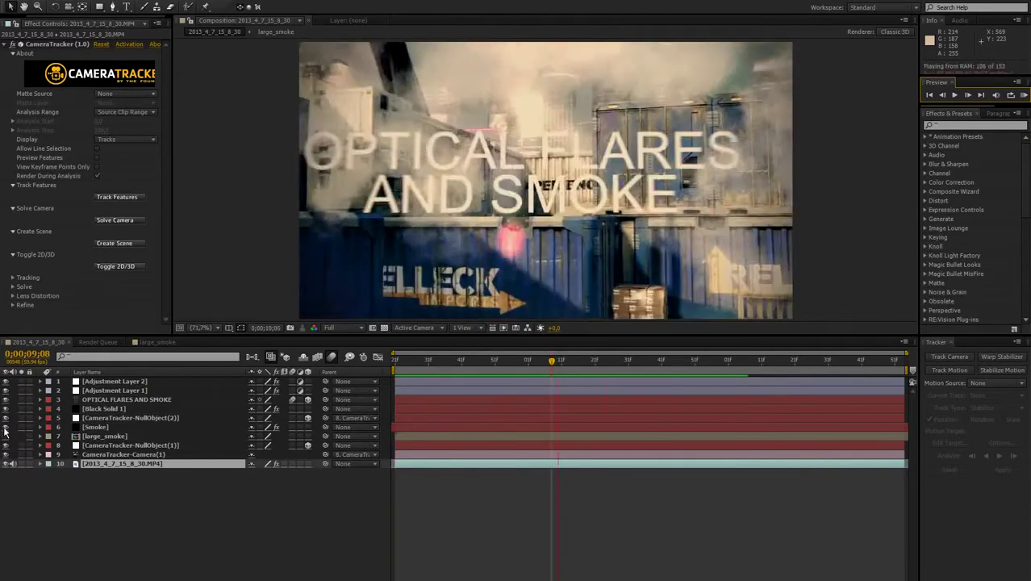
- Hide and delete all layers from Adjustment Layer 2 down to large_smoke, keeping the first CameraTracker null, the camera and the video
key("space")
left_click(93, 428)
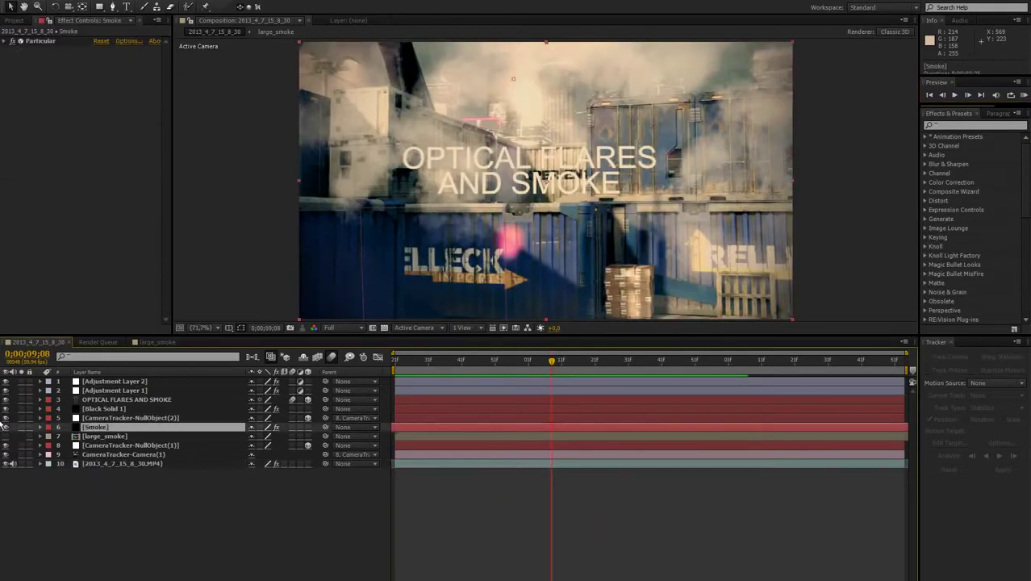
left_click_drag(6, 427, 5, 383)
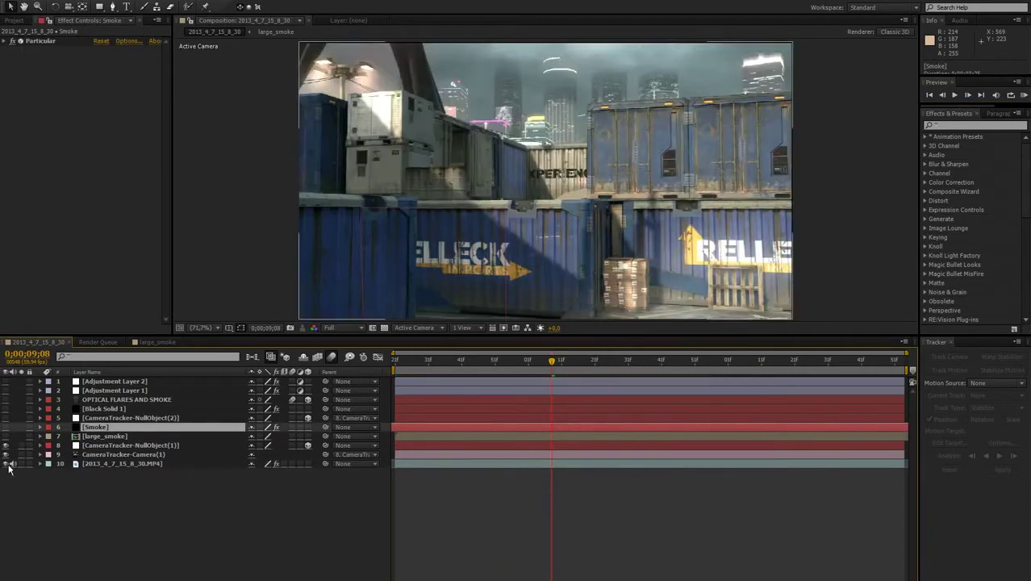
left_click(106, 436)
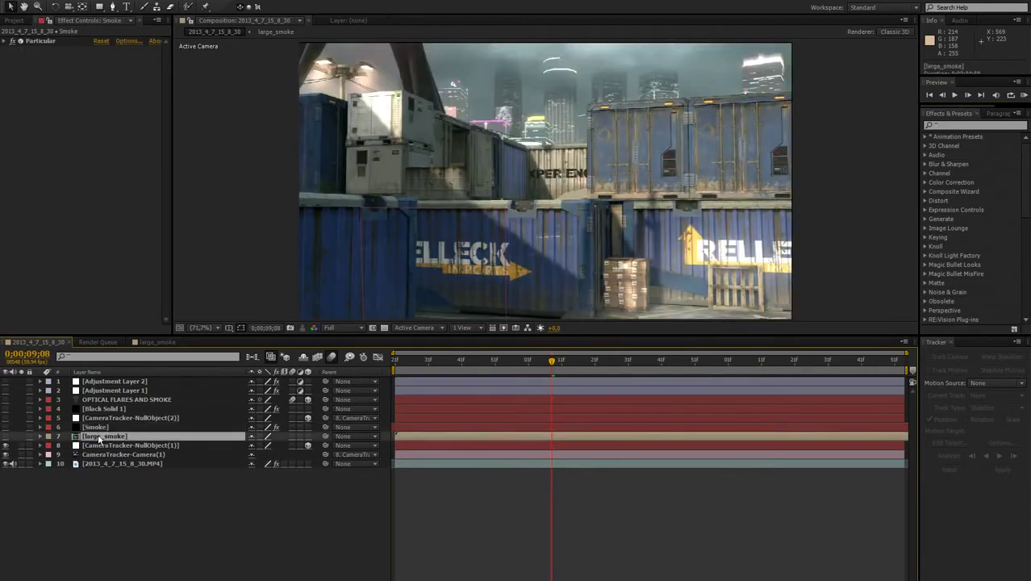
left_click(103, 382, "shift")
key("Delete")
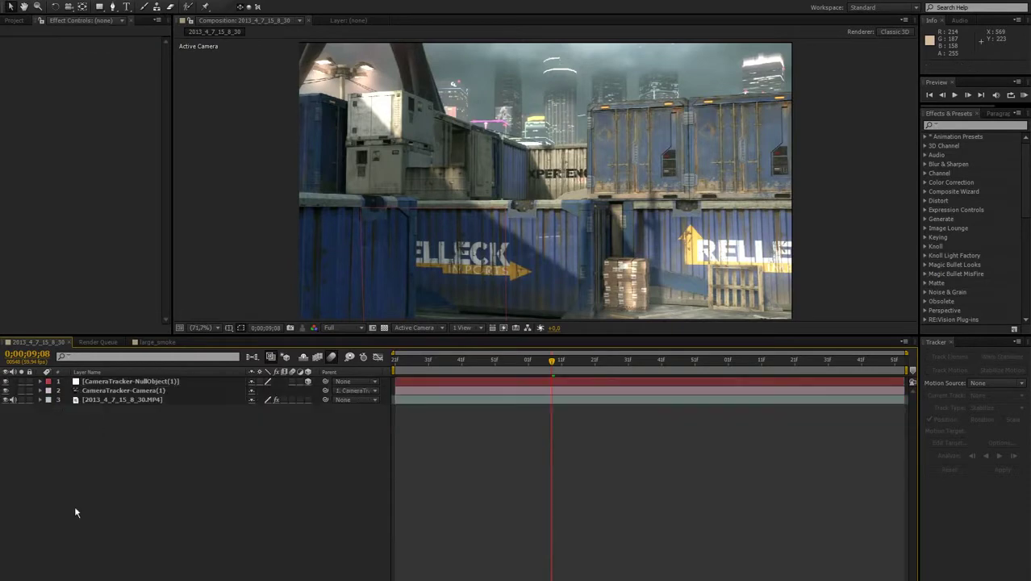
- Display the CameraTracker points on the 2013_4_7_15_8_30.MP4 layer and play through the footage to examine the tracking
left_click(103, 401)
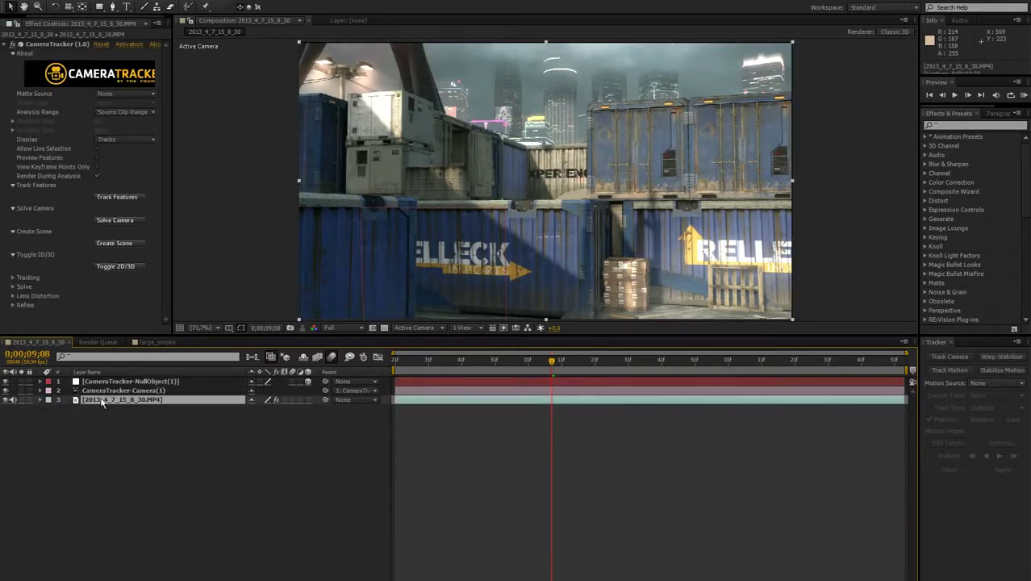
left_click(49, 45)
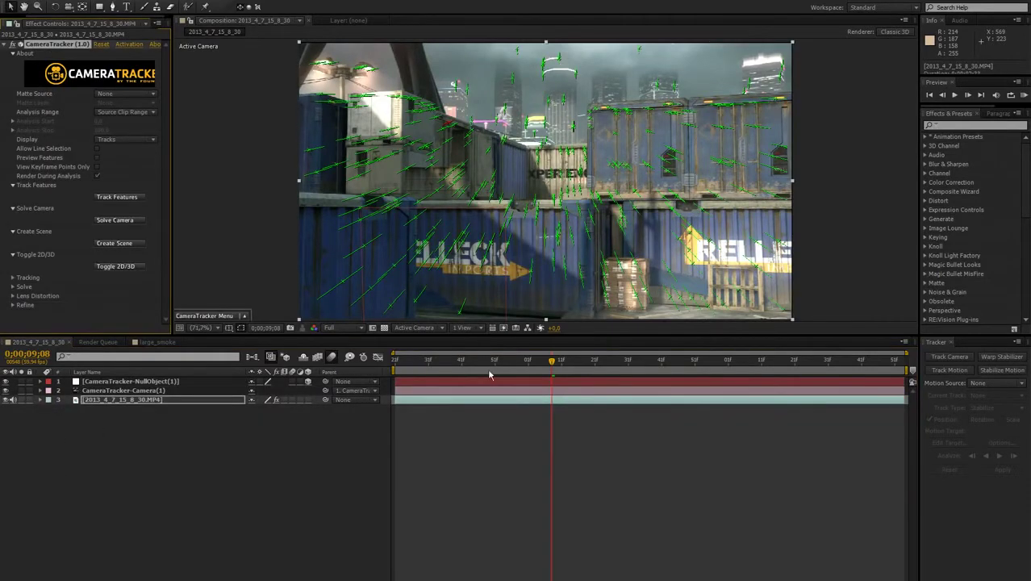
left_click_drag(489, 360, 272, 414)
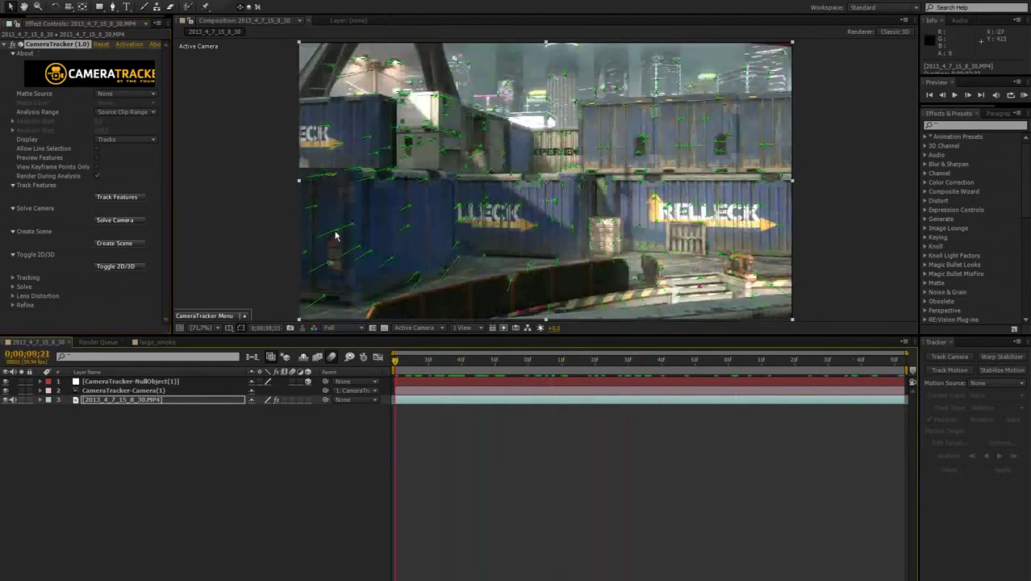
key("space")
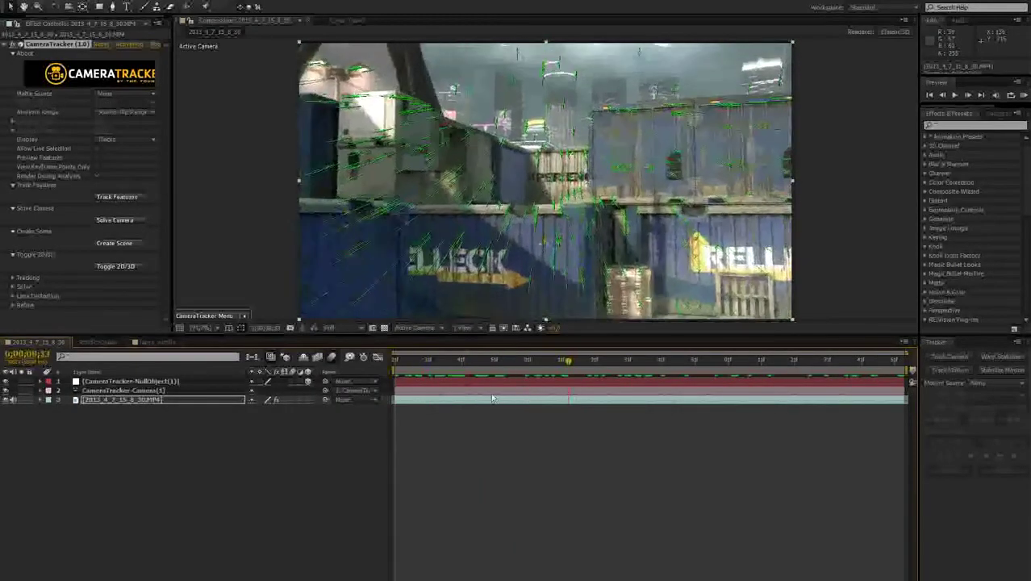
key("space")
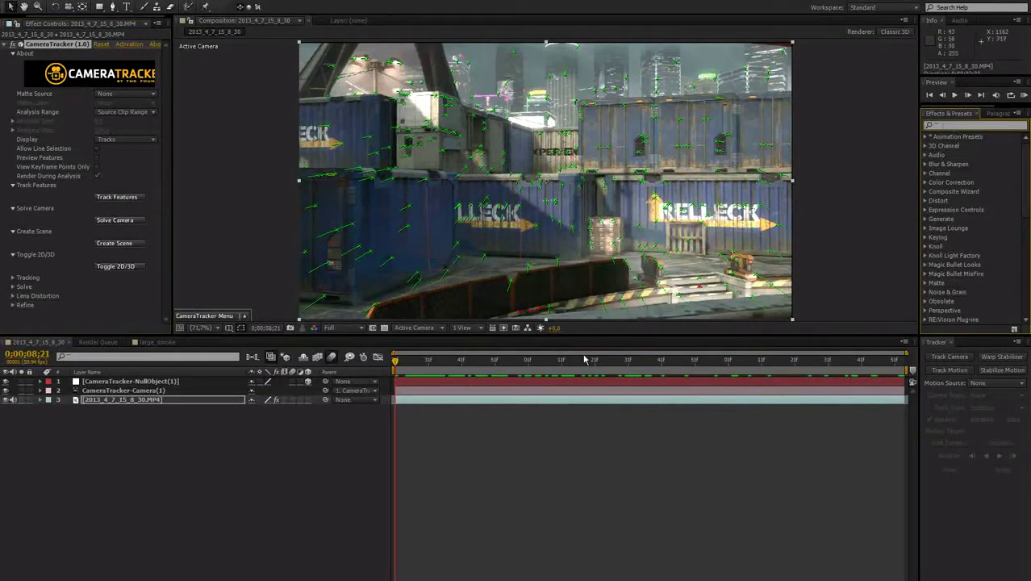
- Set the CameraTracker ground plane origin to a track point on the large blue container in the left foreground
left_click(213, 476)
left_click(122, 382)
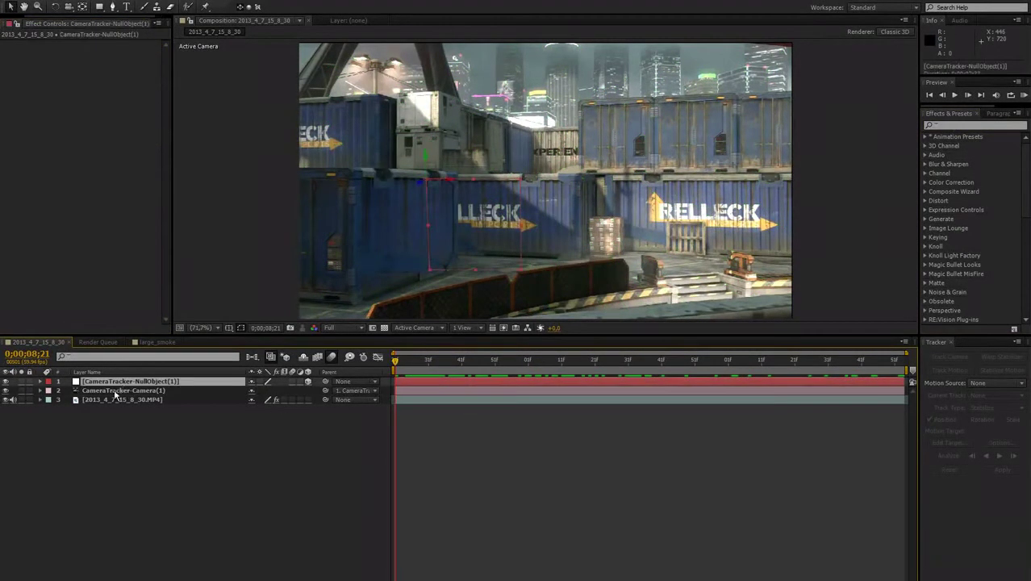
left_click(106, 399)
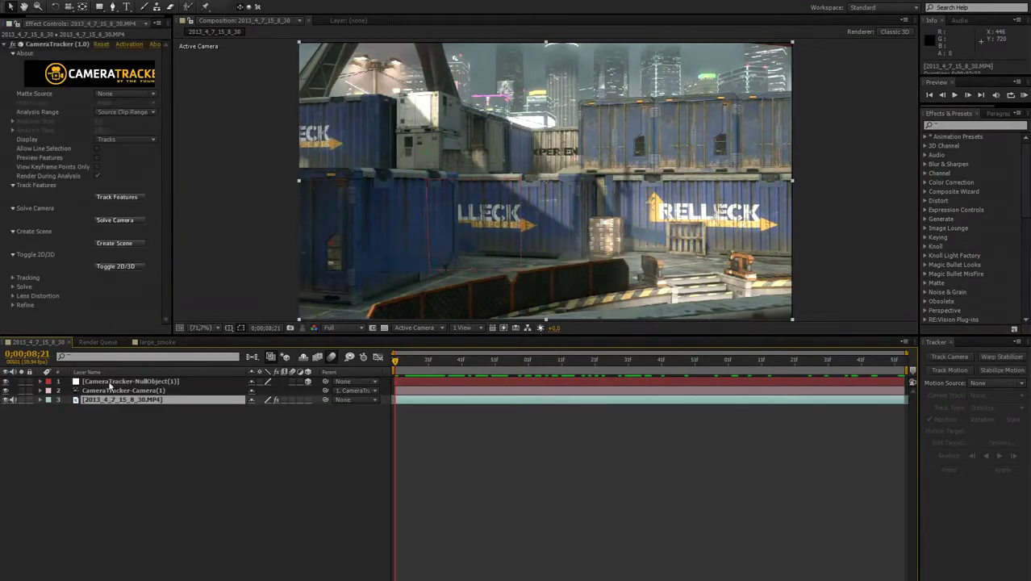
left_click(50, 47)
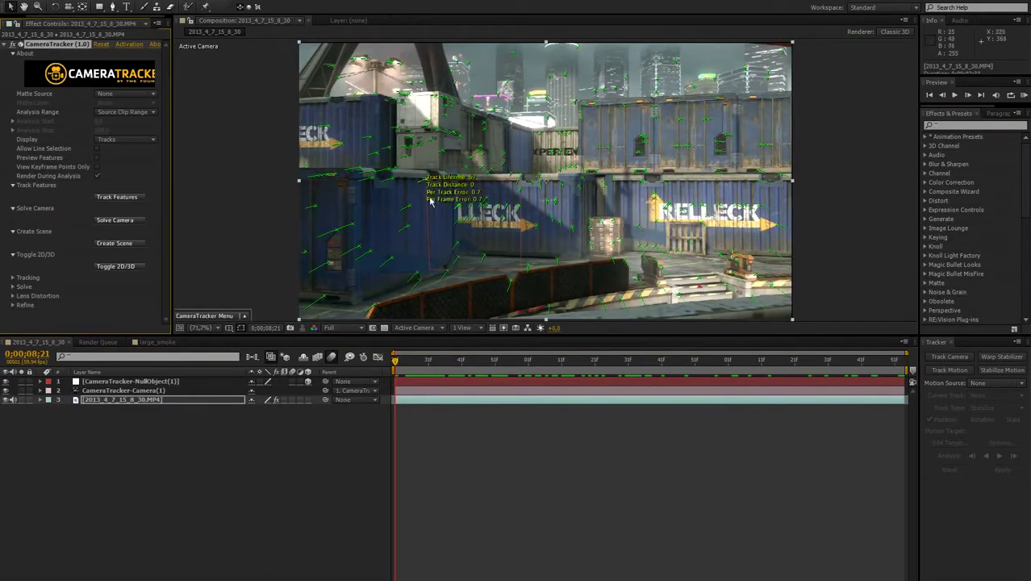
left_click_drag(431, 370, 199, 370)
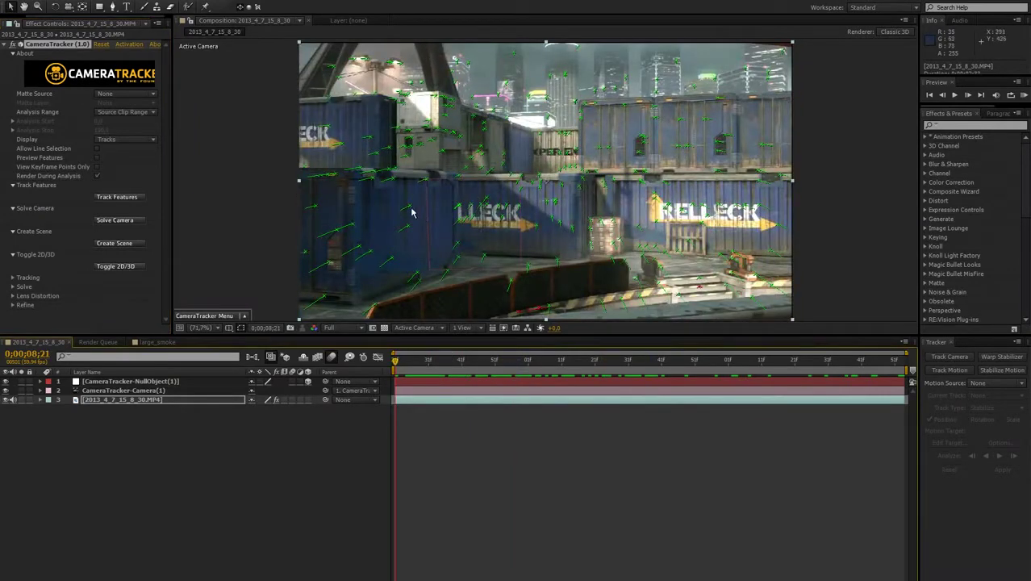
mouse_move(411, 212)
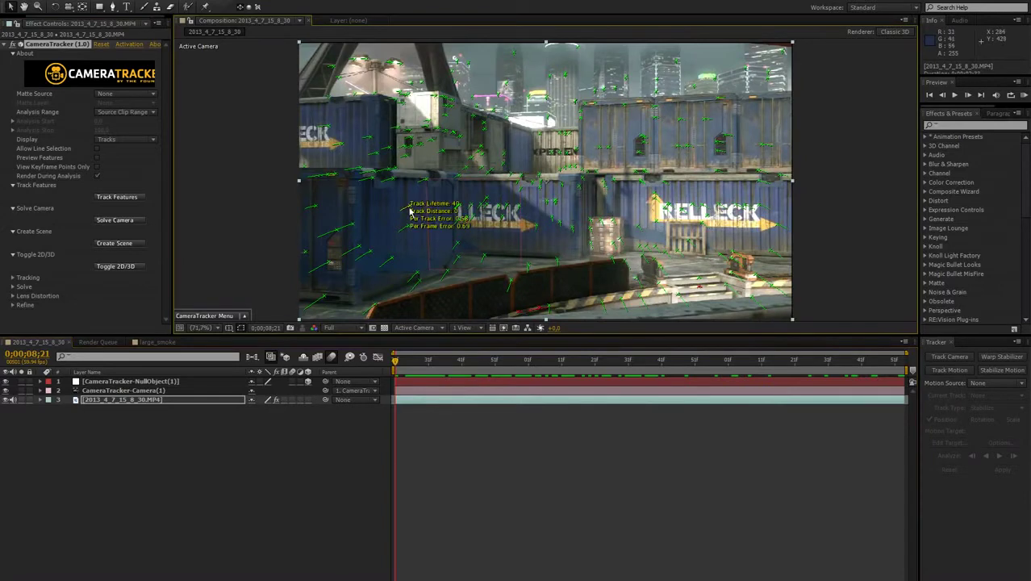
right_click(410, 212)
mouse_move(446, 232)
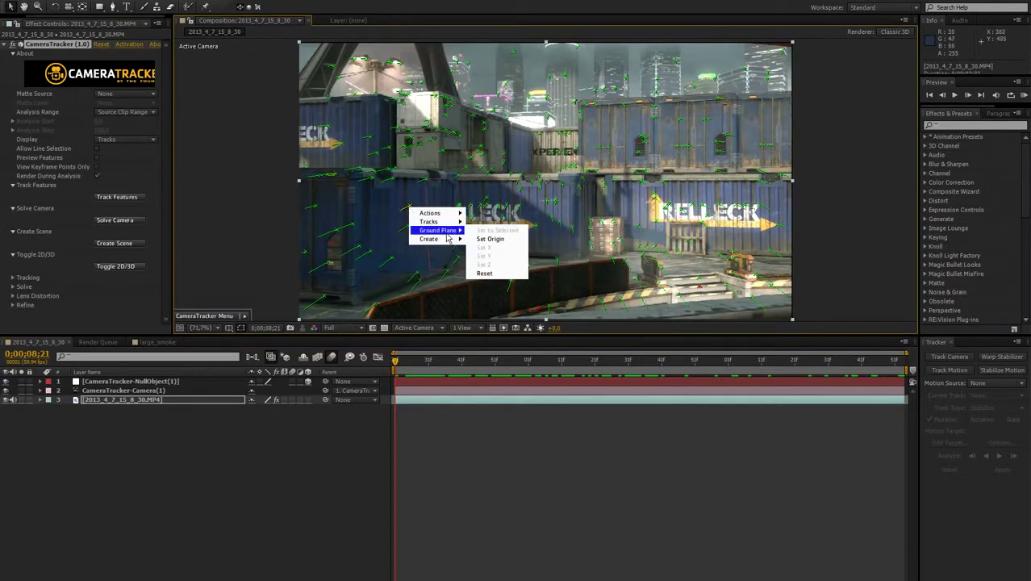
left_click(490, 239)
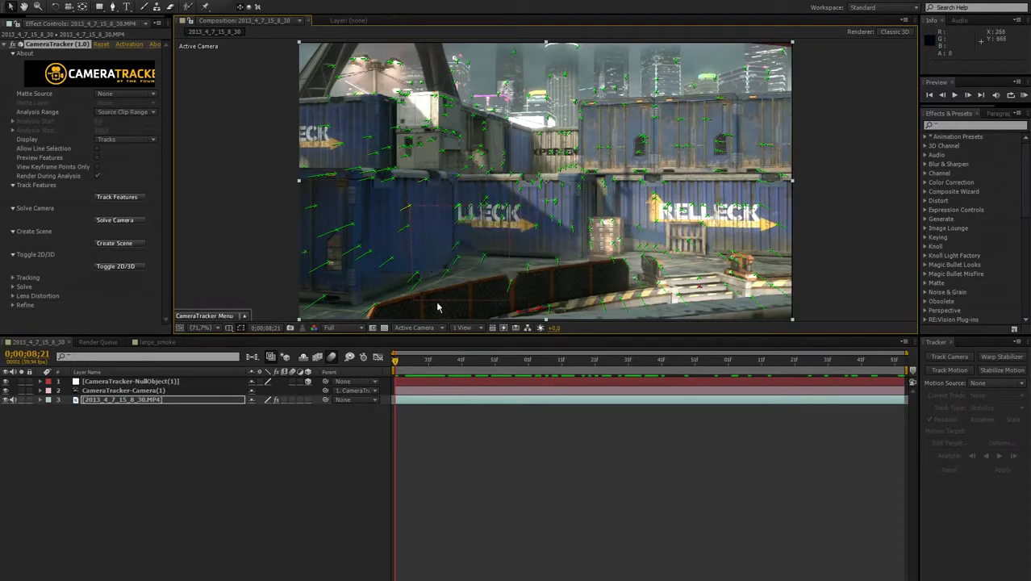
- Preview the footage from its first frame without the track points, and briefly display the CameraTracker points again
left_click_drag(496, 360, 630, 379)
key("Home")
left_click(321, 563)
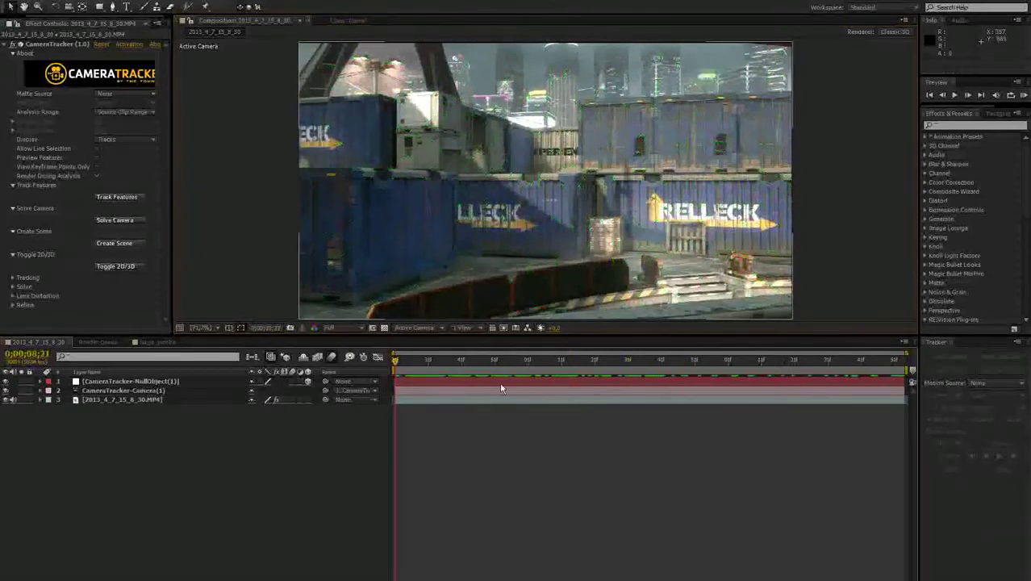
key("space")
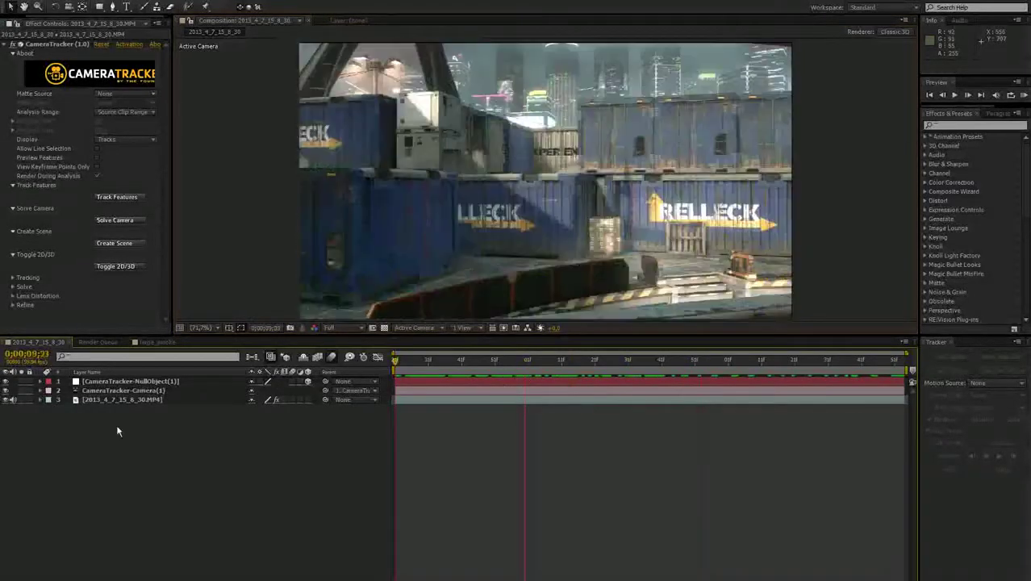
left_click(53, 46)
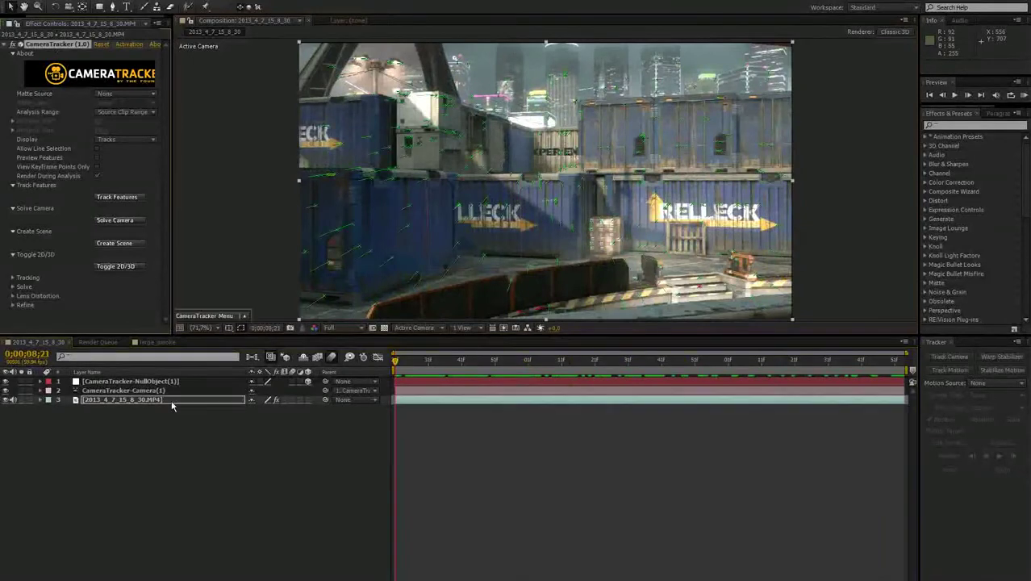
left_click(181, 432)
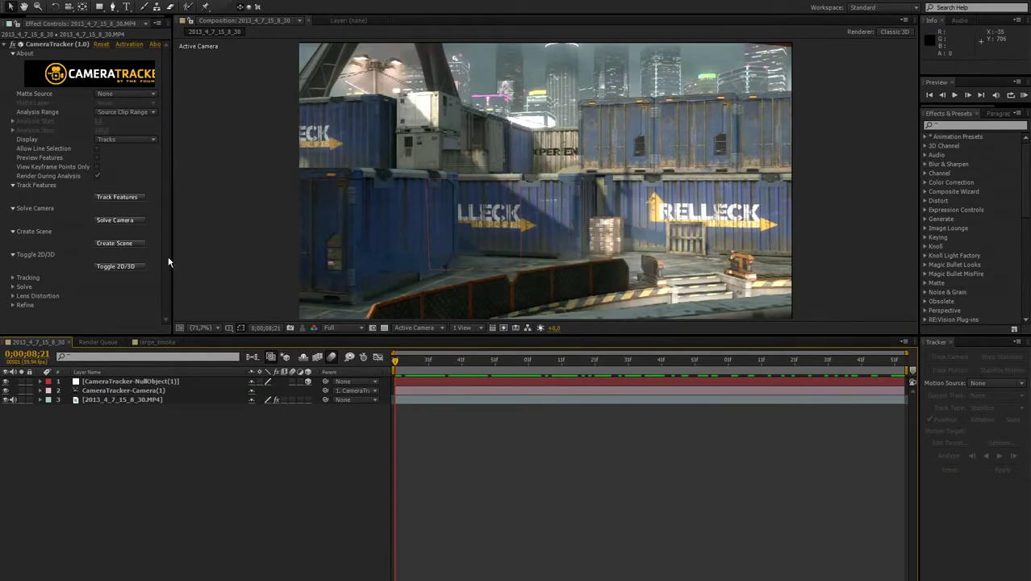
- Create a new composition from the project's large_smoke.jpg image
left_click_drag(172, 254, 193, 255)
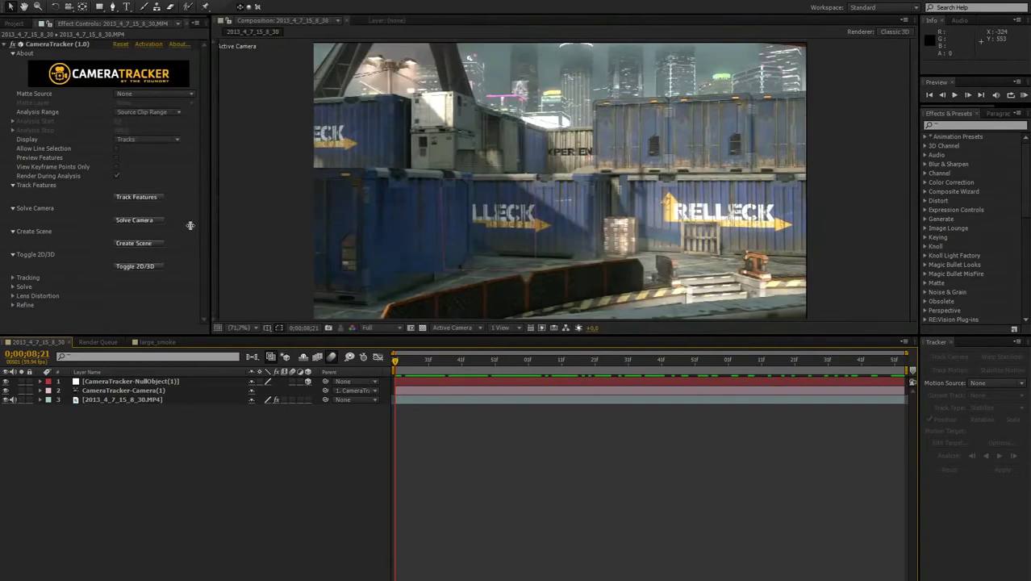
left_click(24, 24)
left_click(33, 169)
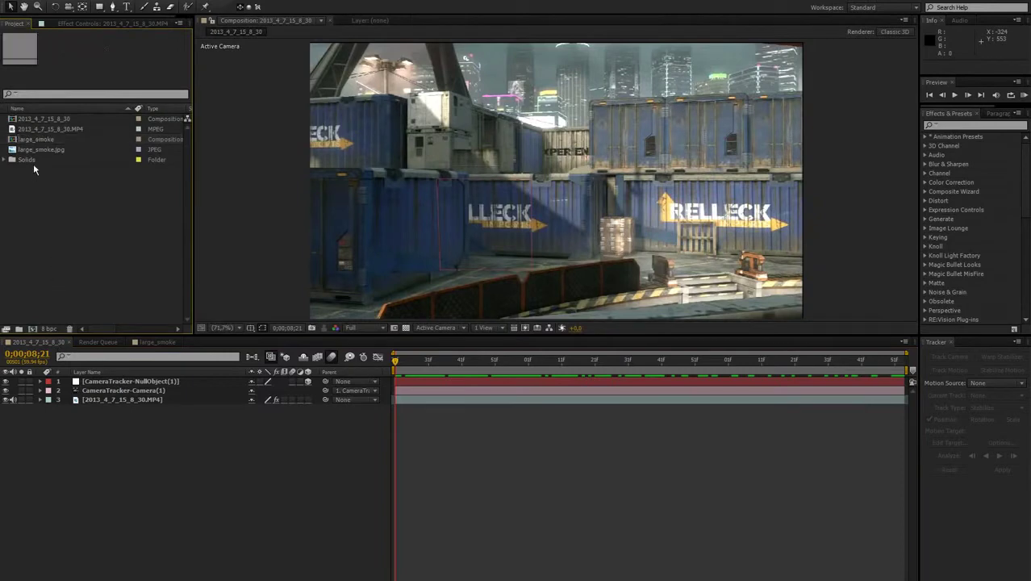
left_click(33, 150)
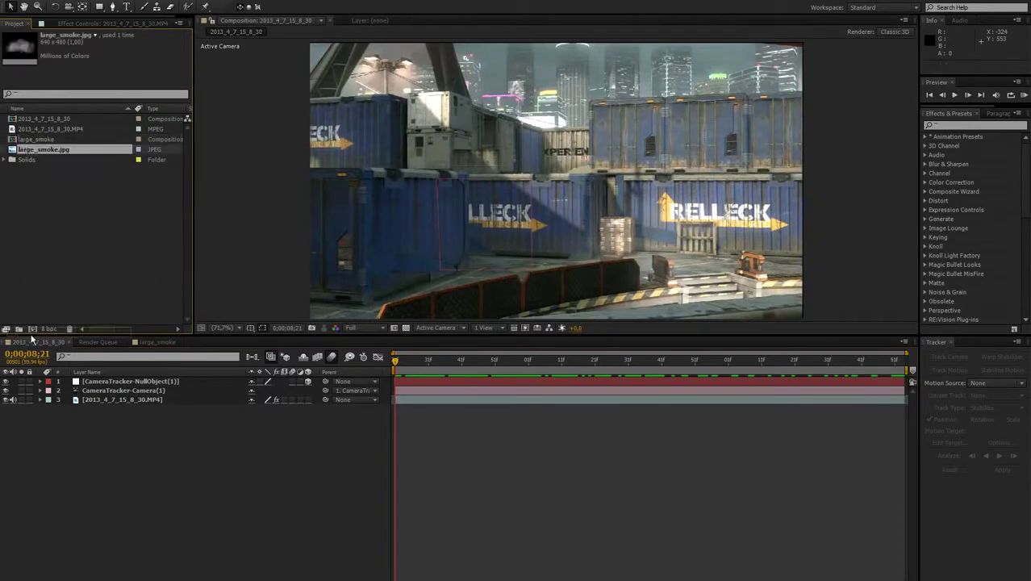
left_click_drag(33, 332, 33, 329)
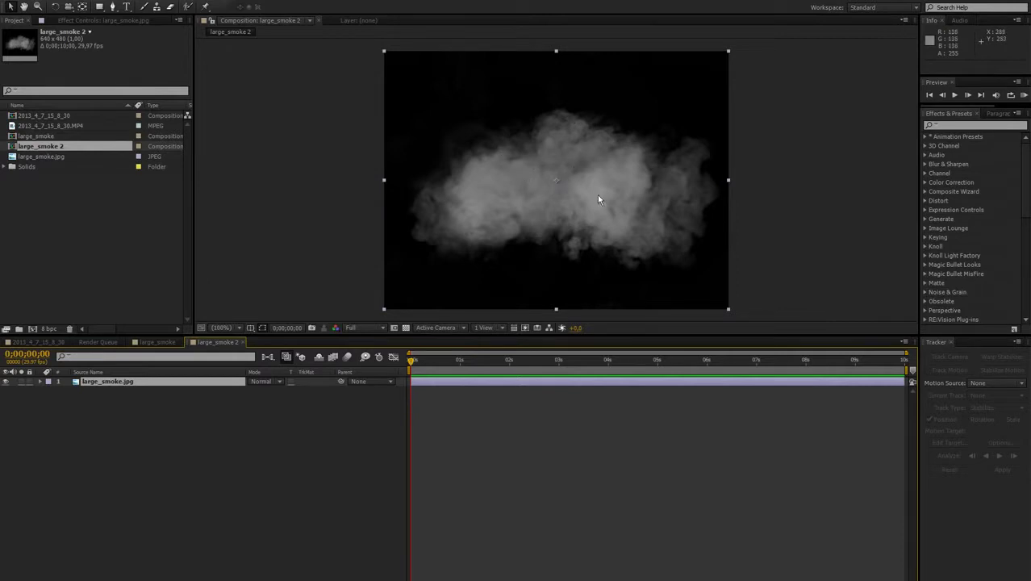
- Select the large_smoke.jpg layer and search the effects for "turbu" to locate Turbulent Displace
left_click(116, 476)
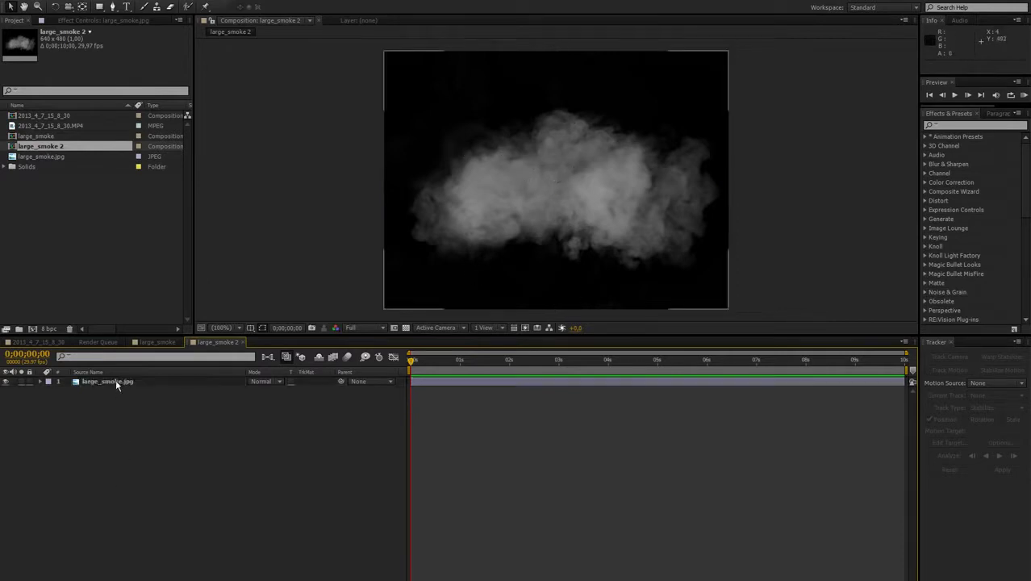
left_click(116, 383)
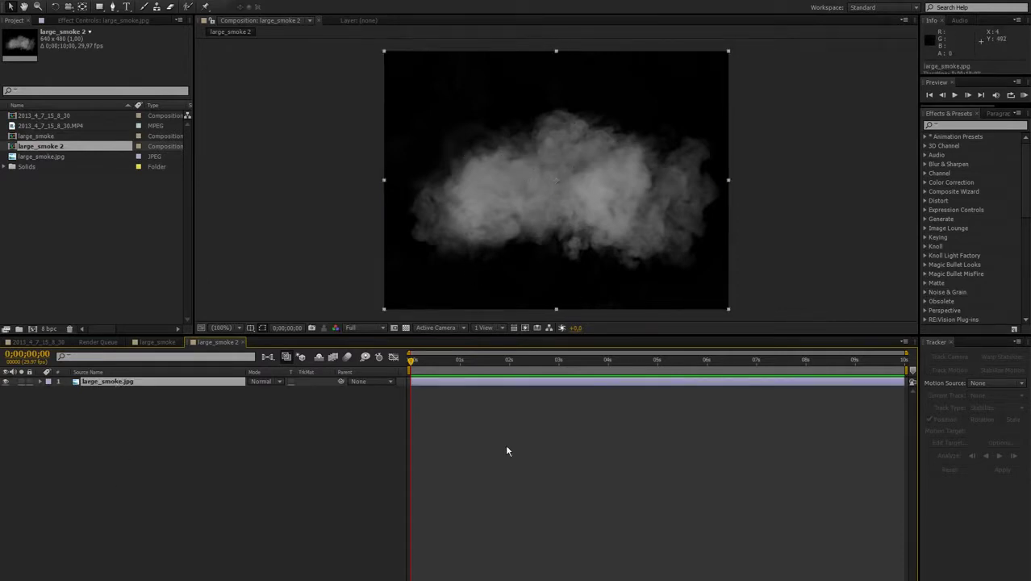
left_click(114, 426)
left_click(106, 380)
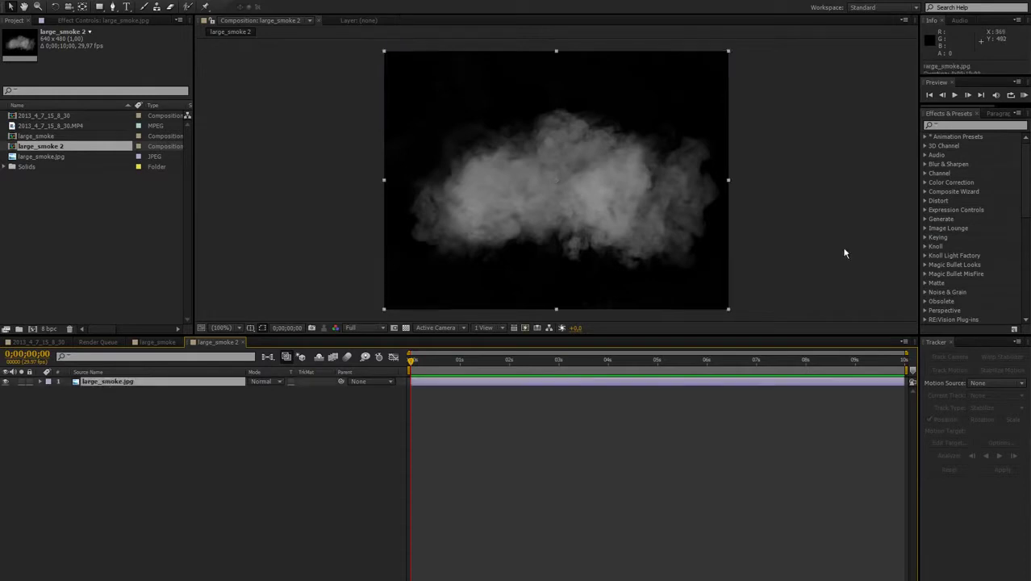
left_click(984, 125)
type("turbu")
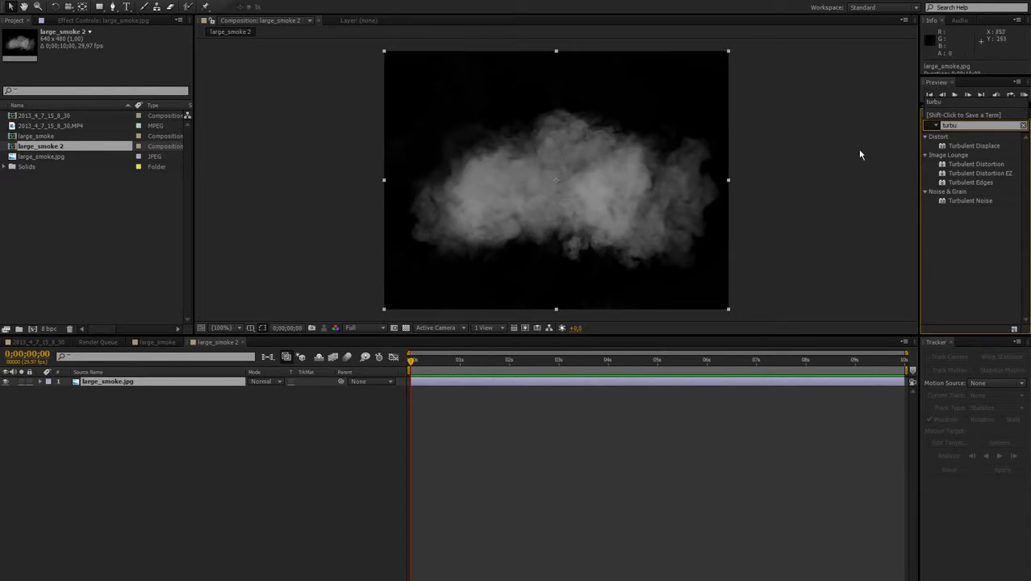
left_click_drag(962, 148, 166, 436)
- Add a white 640 × 480 px solid layer to the new smoke composition
left_click_drag(225, 407, 115, 433)
left_click(556, 304)
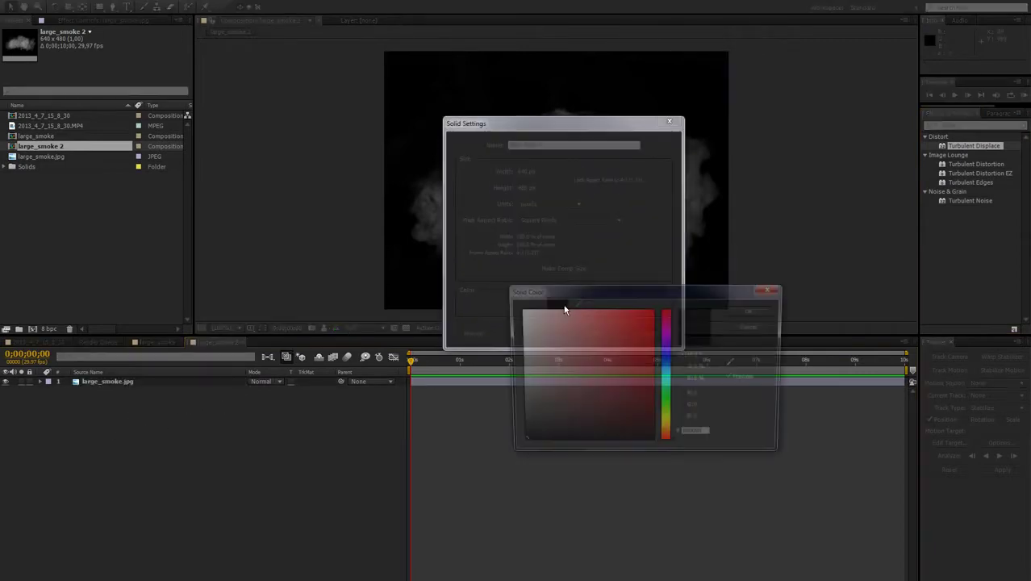
left_click(753, 312)
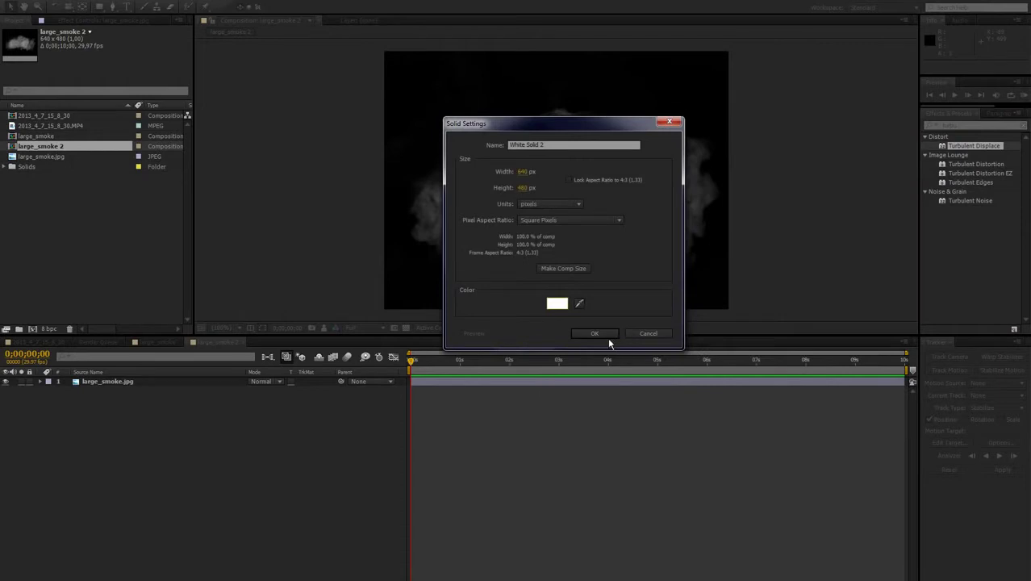
left_click(594, 333)
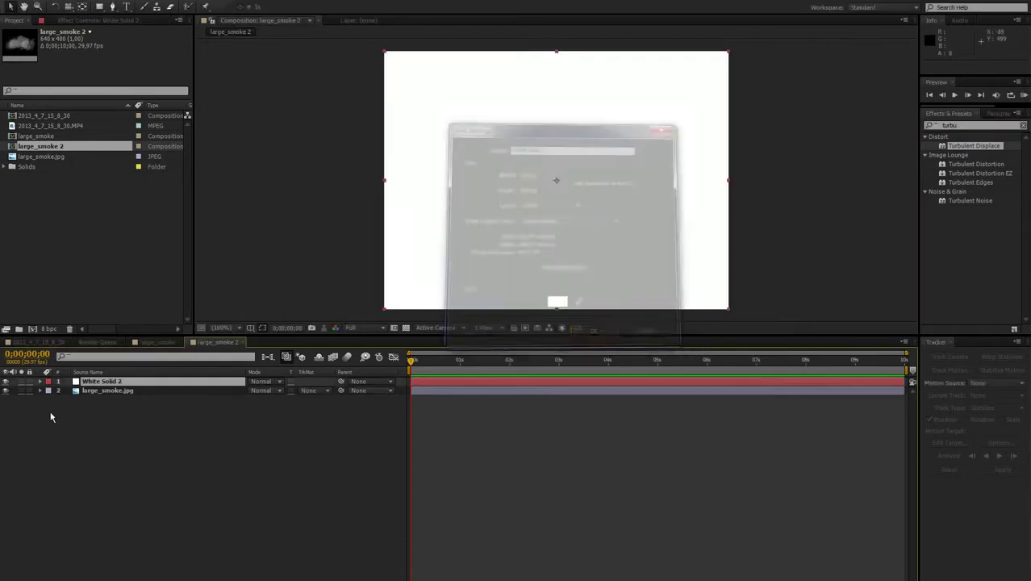
- Move the white solid below the large_smoke.jpg layer
left_click_drag(113, 385, 125, 395)
left_click(125, 399)
left_click(129, 394)
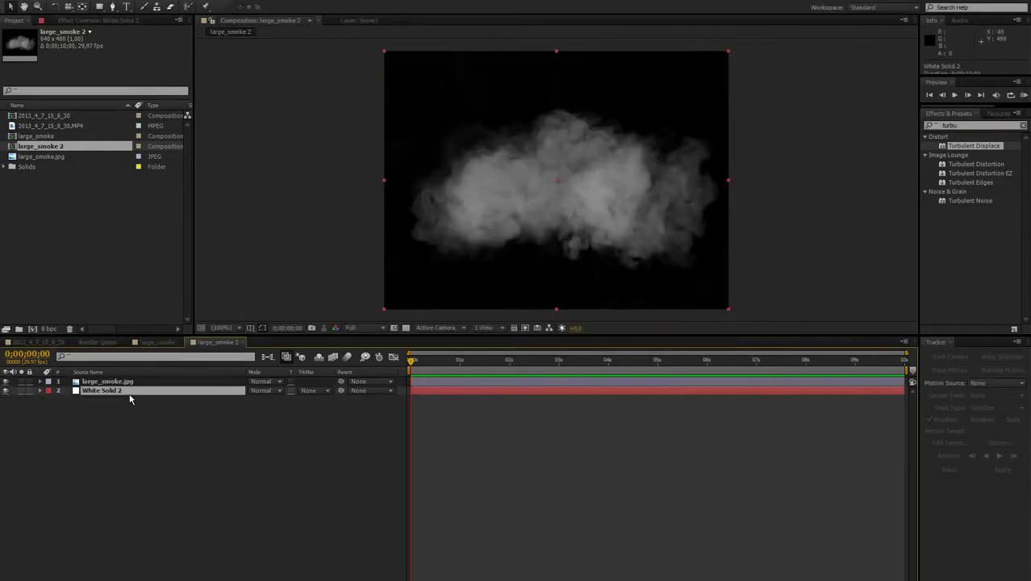
- Set the white solid's track matte to Luma Matte "large_smoke.jpg" and turn on the transparency grid to check the result
left_click(309, 391)
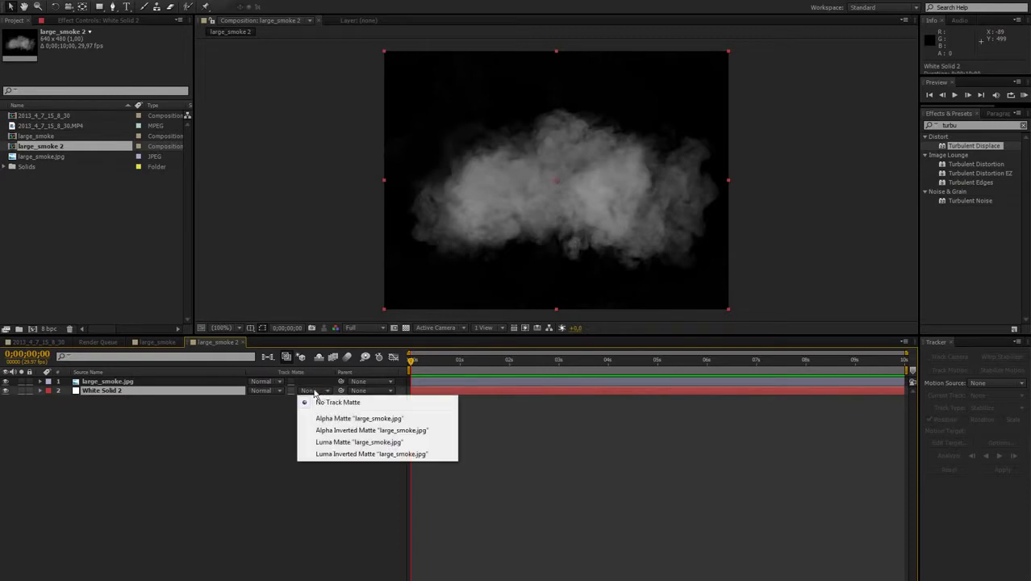
left_click(347, 442)
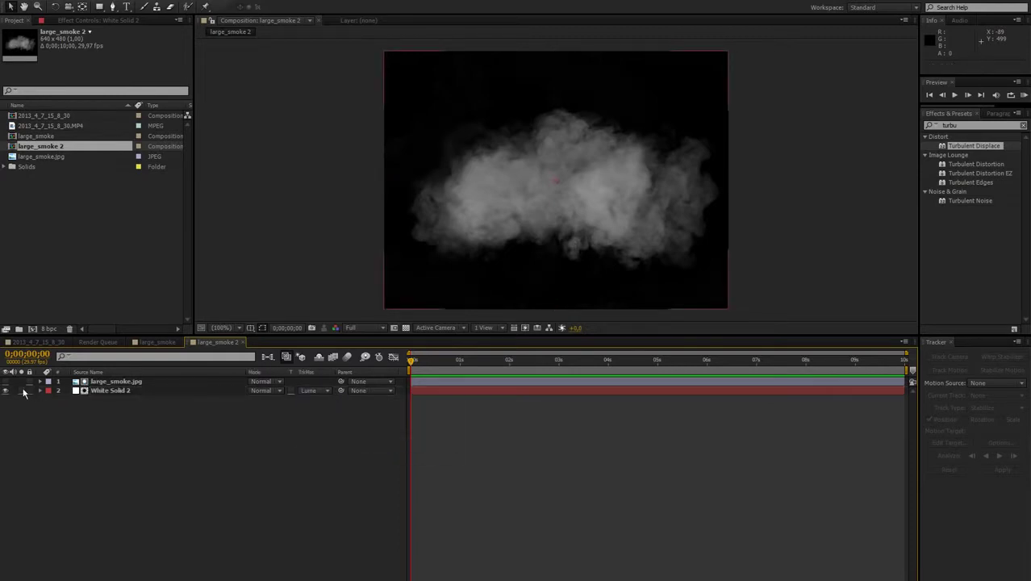
left_click(404, 327)
scroll(564, 226, "up", 1)
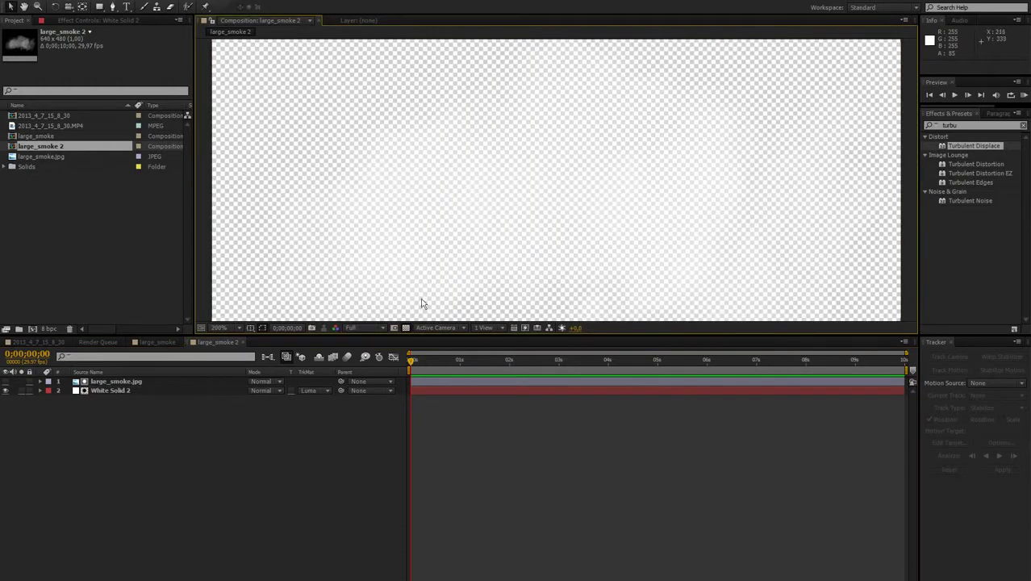
- Turn off the transparency grid and view the whole smoke composition at 50%
left_click(406, 327)
scroll(451, 237, "down", 2)
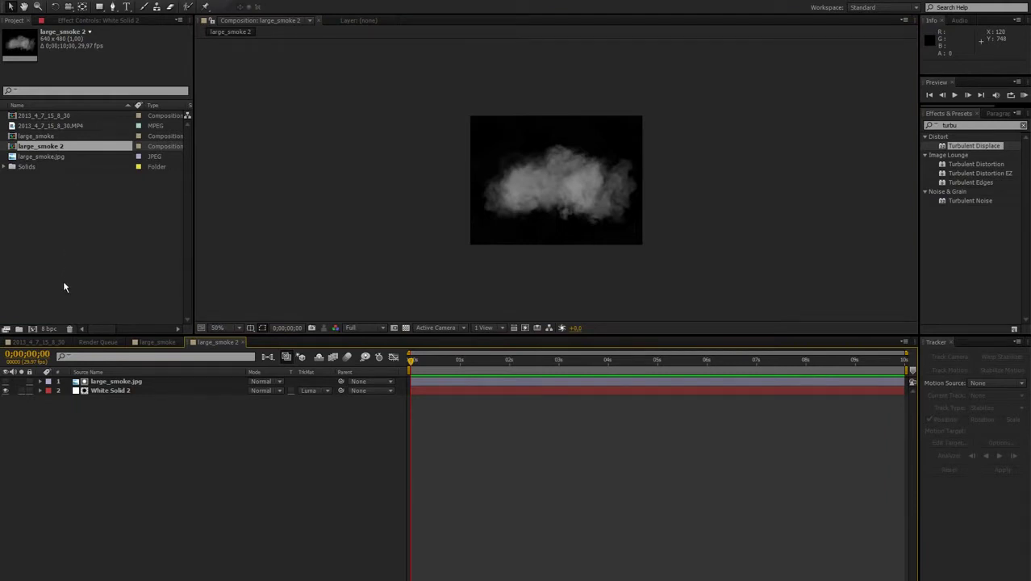
left_click(76, 372)
left_click(100, 382)
left_click(119, 402)
- Add a white 1280 × 720 px solid named Particles to the 2013_4_7_15_8_30 composition
left_click(36, 340)
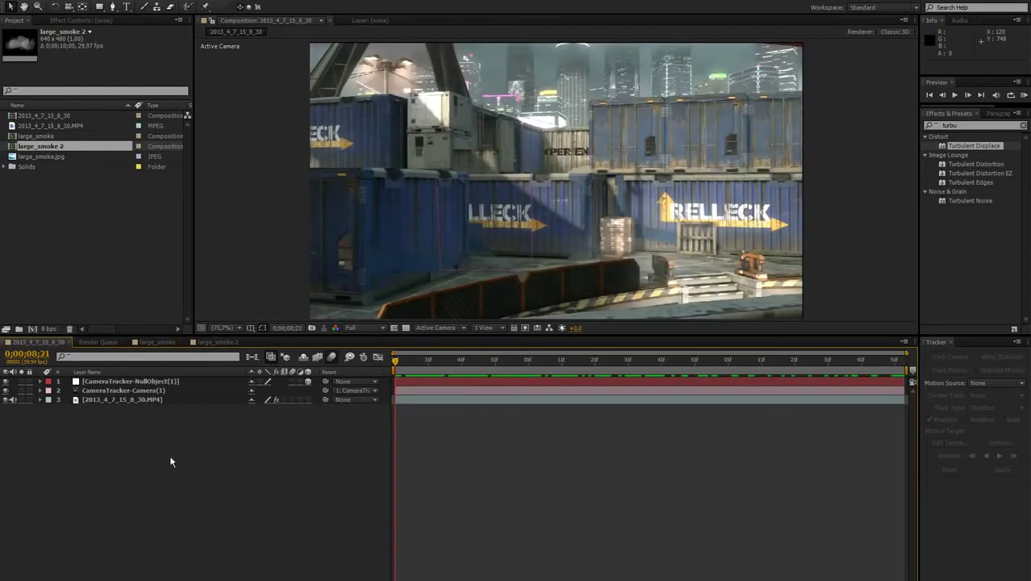
key("ctrl+y")
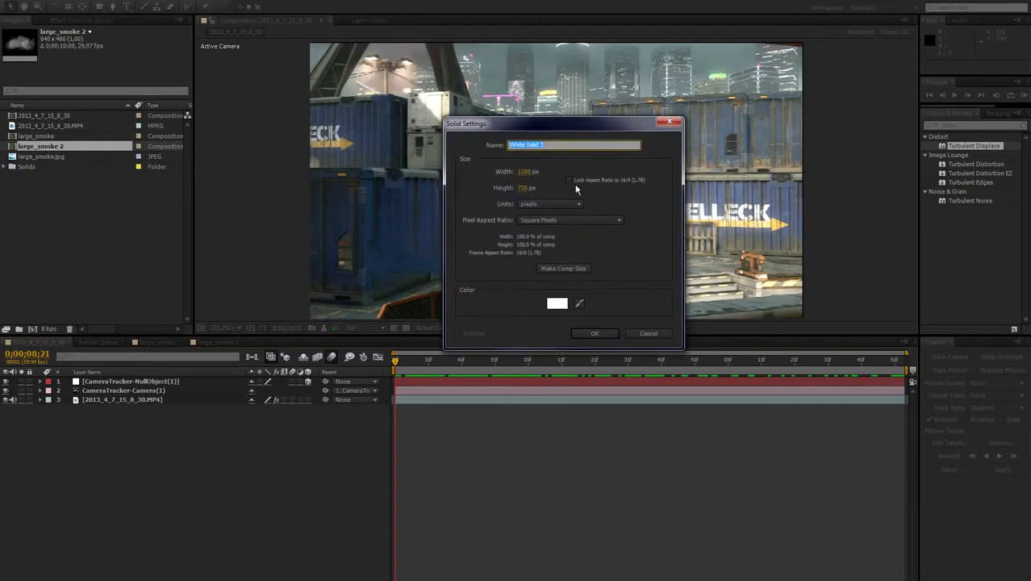
type("Particles")
key("Return")
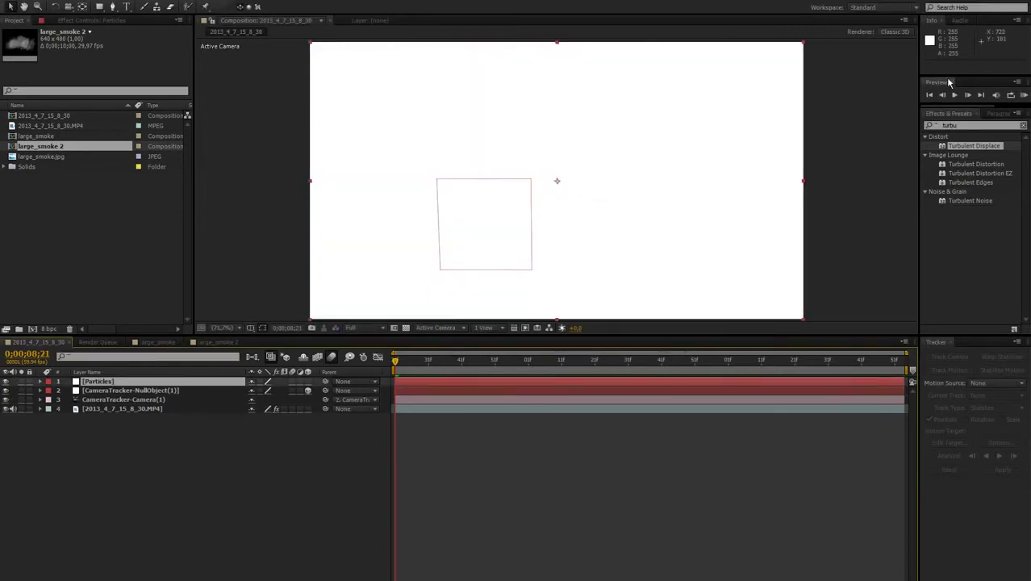
- Apply Trapcode Particular to the Particles layer and check the emission at 0;00;09;11
left_click(964, 127)
type("particu")
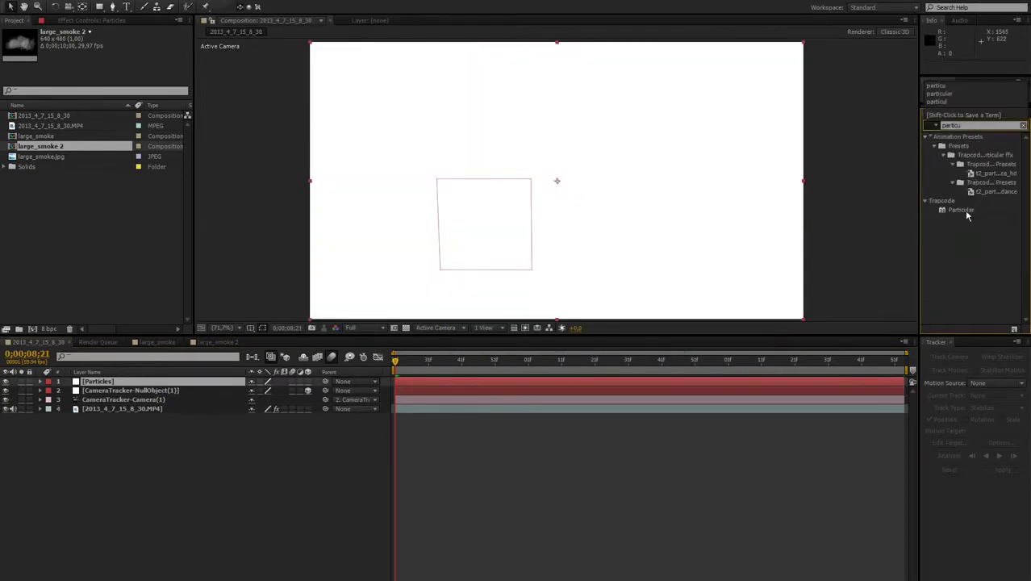
double_click(961, 209)
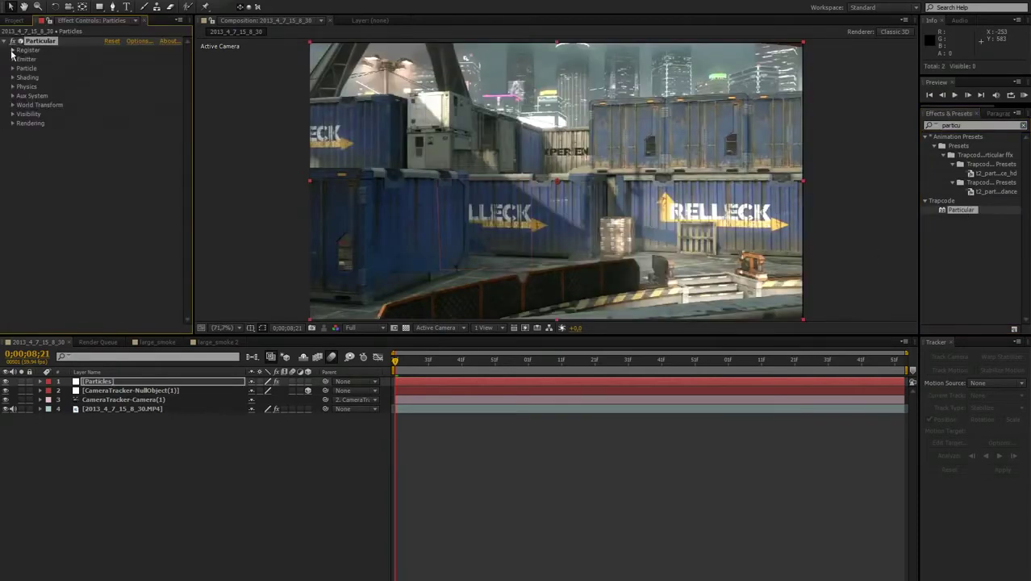
left_click_drag(394, 359, 561, 360)
left_click(235, 514)
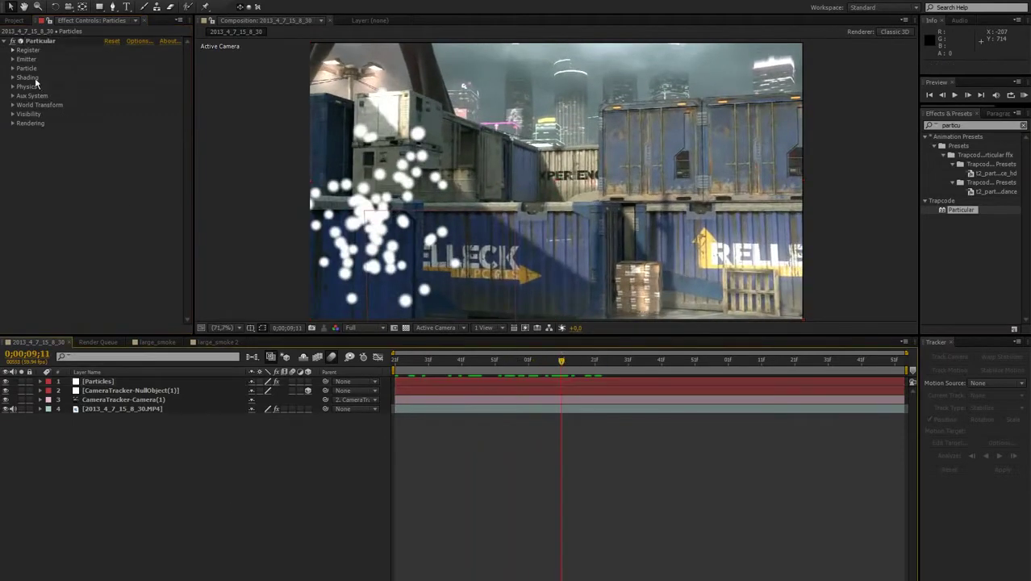
- Keyframe the emitter's Particles/sec at 380 on 0;00;08;39 and 0 on the following frame
left_click(12, 60)
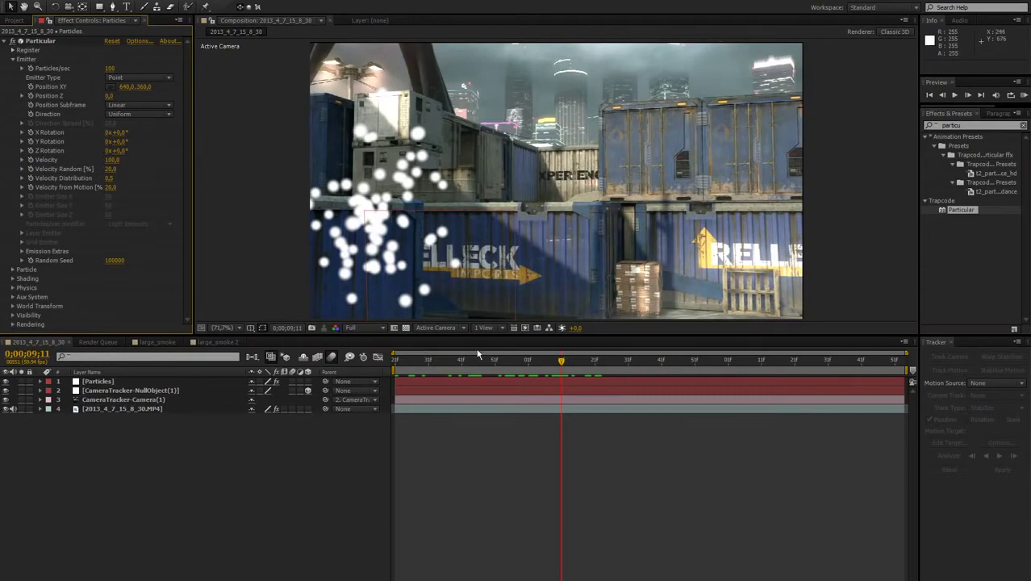
left_click_drag(479, 360, 462, 368)
key("KP_0")
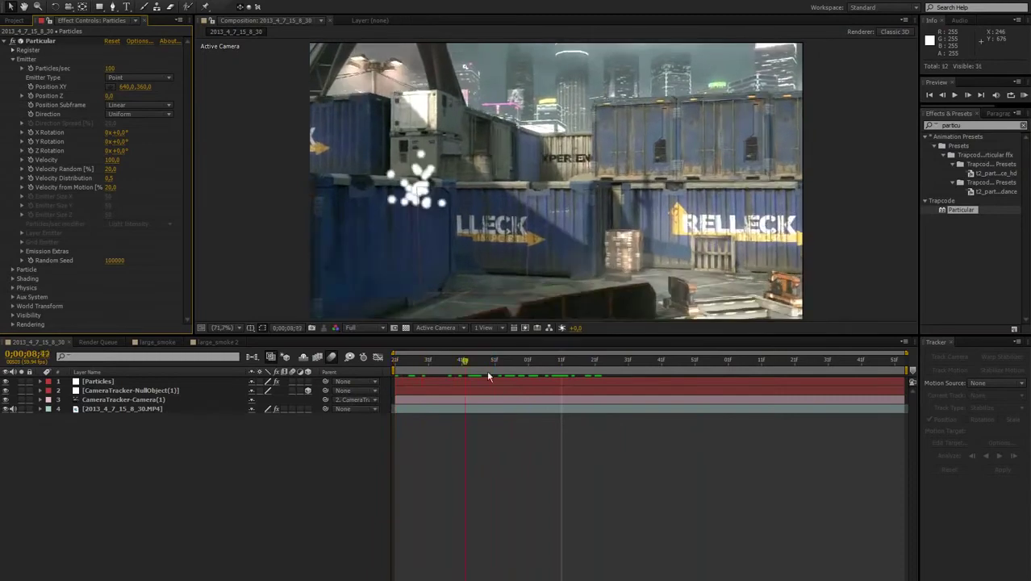
left_click(417, 385)
left_click_drag(110, 69, 122, 67)
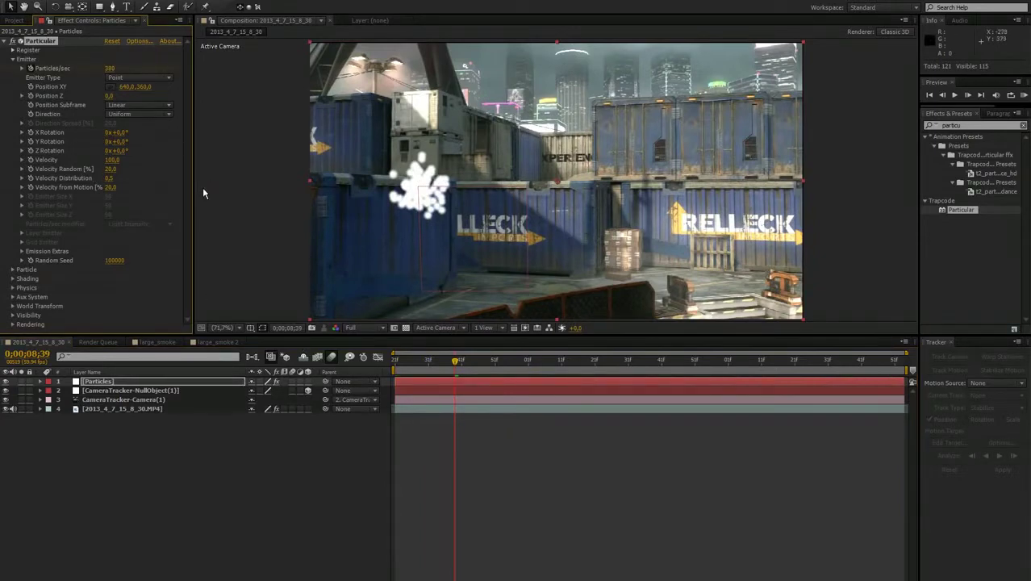
key("Page_Down")
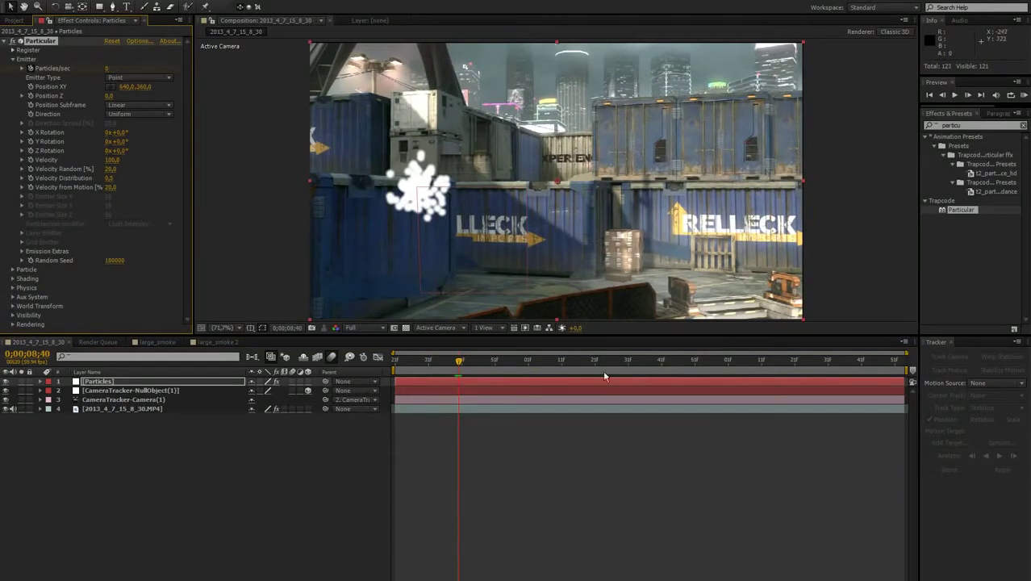
- Reveal the Particles layer's keyframes and shift the layer earlier so emission ends at the start of the visible timeline
key("u")
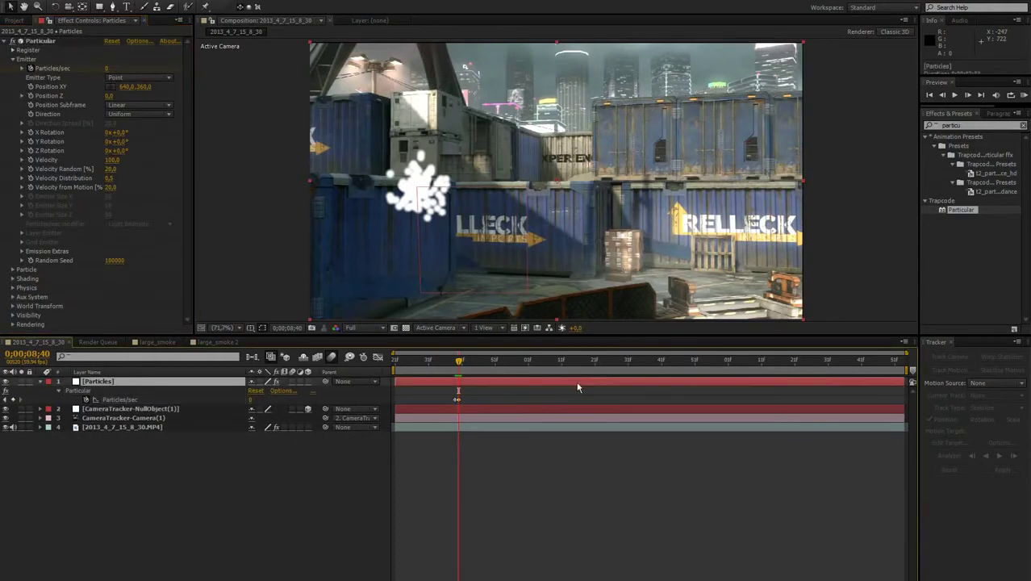
left_click_drag(578, 388, 512, 380)
left_click_drag(409, 360, 522, 380)
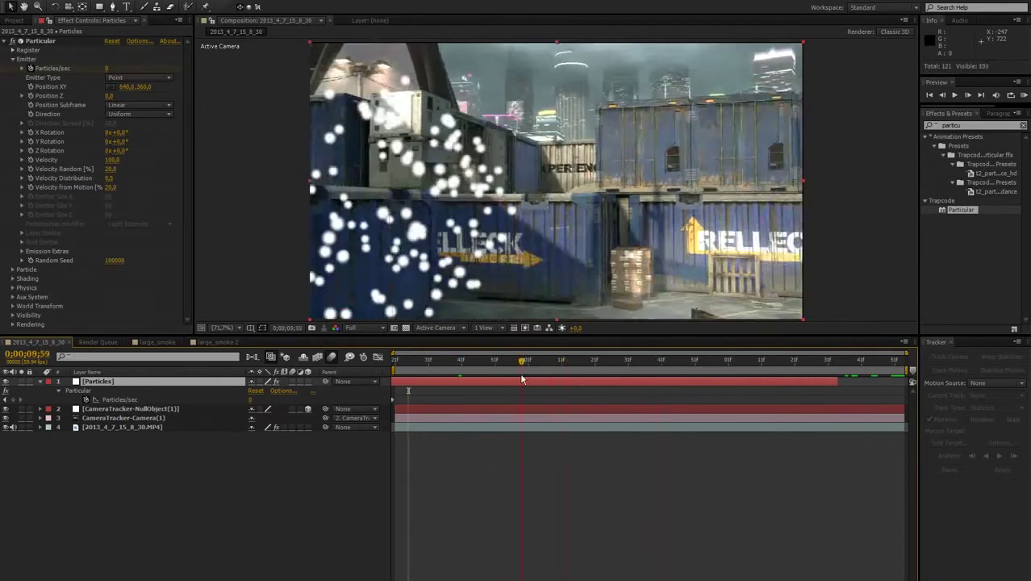
- Make the emitter a Box positioned at XY 739.1, 357.2 with sizes X 920, Y 240 and Z 510
left_click(117, 81)
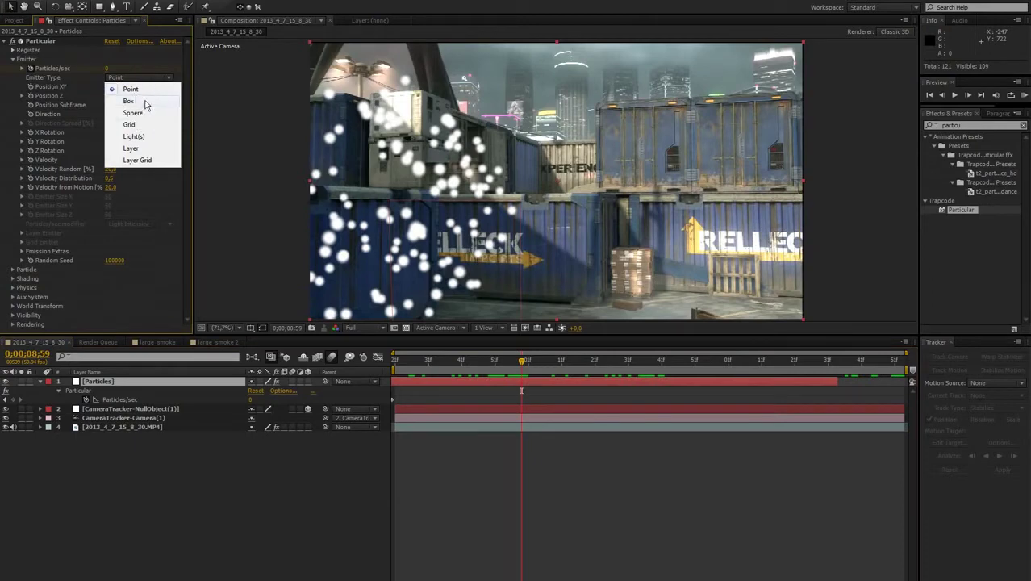
left_click(146, 102)
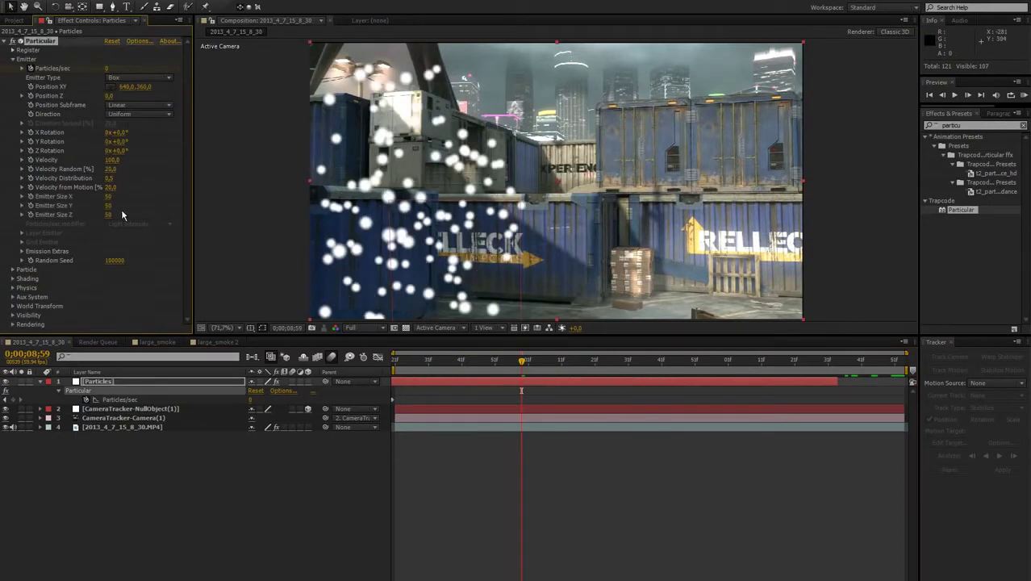
left_click_drag(478, 369, 442, 369)
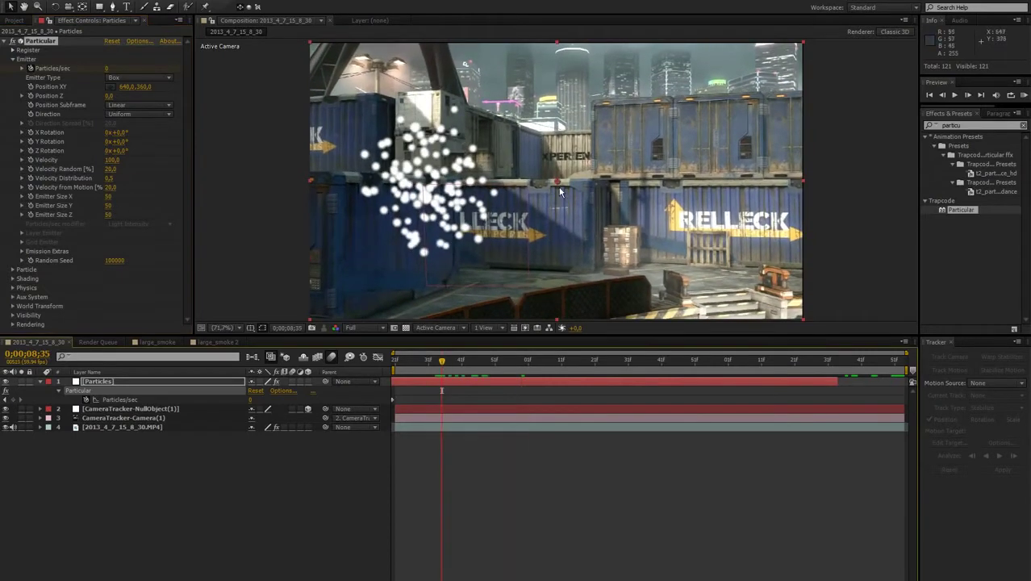
left_click_drag(561, 192, 579, 180)
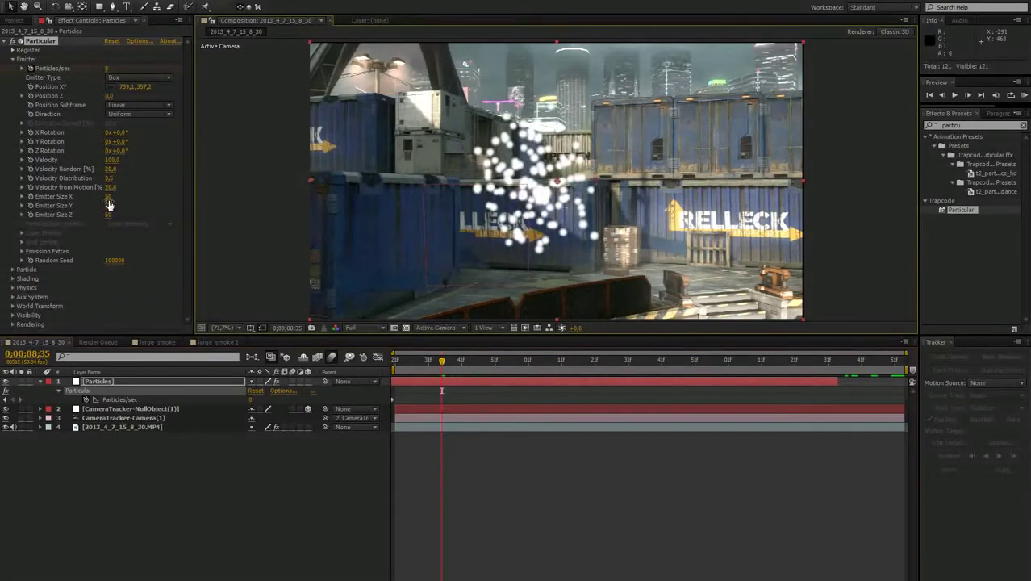
left_click_drag(109, 196, 303, 211)
key("space")
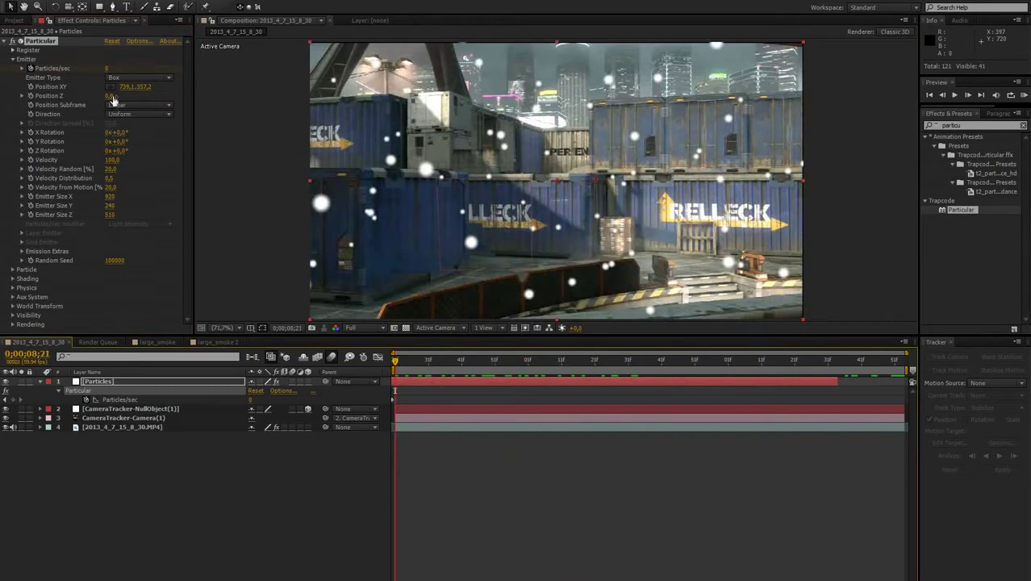
- Set the emitter's Velocity and Velocity Random to 0 and play the shot to check the particles against the camera movement
left_click(114, 161)
type("0")
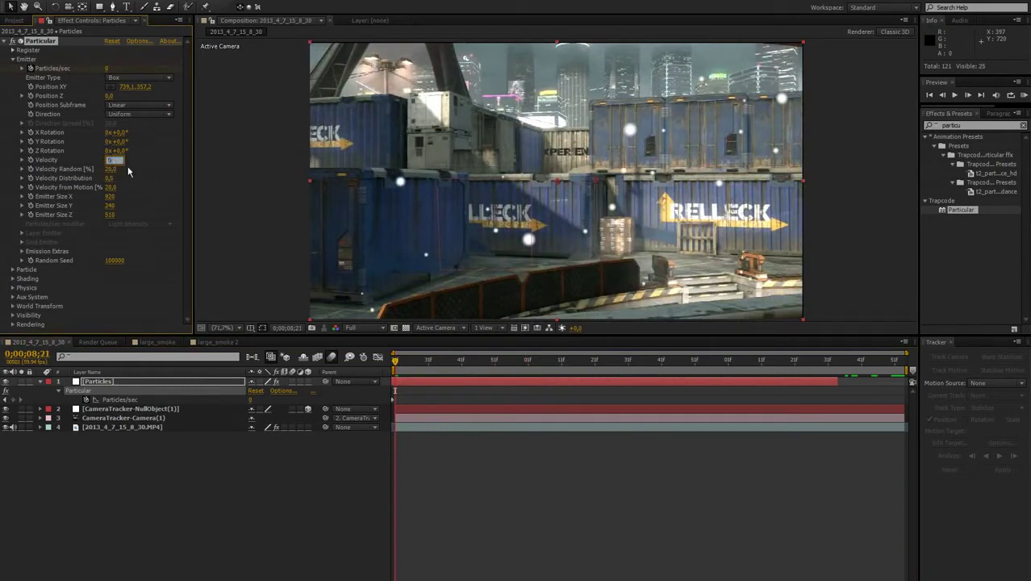
key("Return")
key("Return")
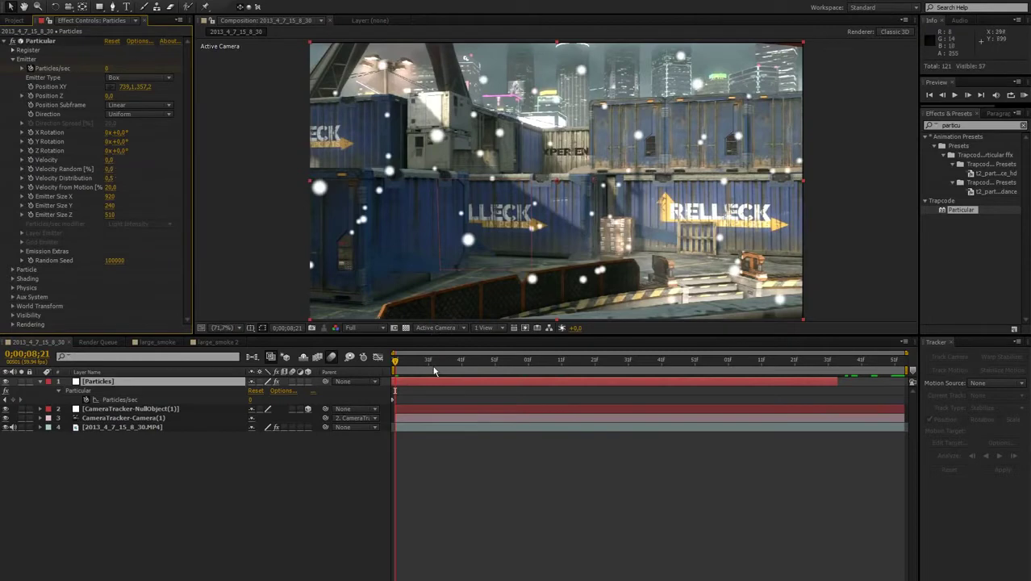
left_click_drag(433, 360, 759, 360)
left_click_drag(396, 360, 465, 356)
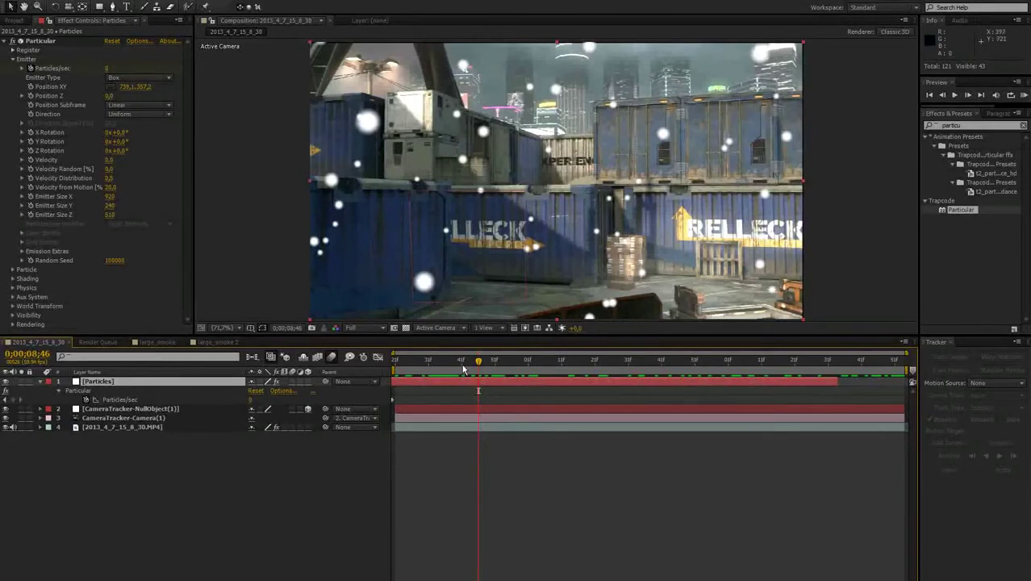
key("space")
left_click(396, 357)
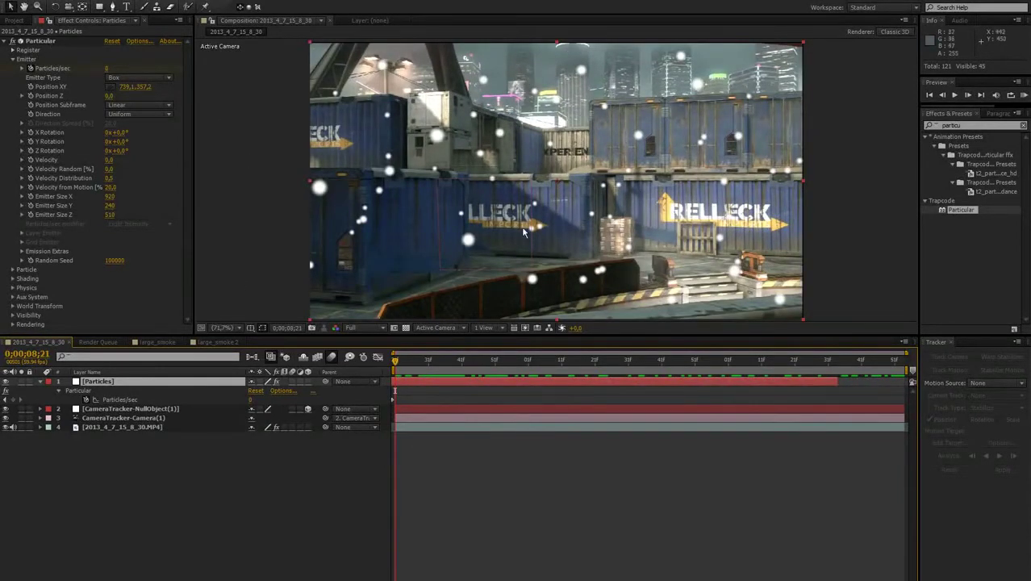
key("space")
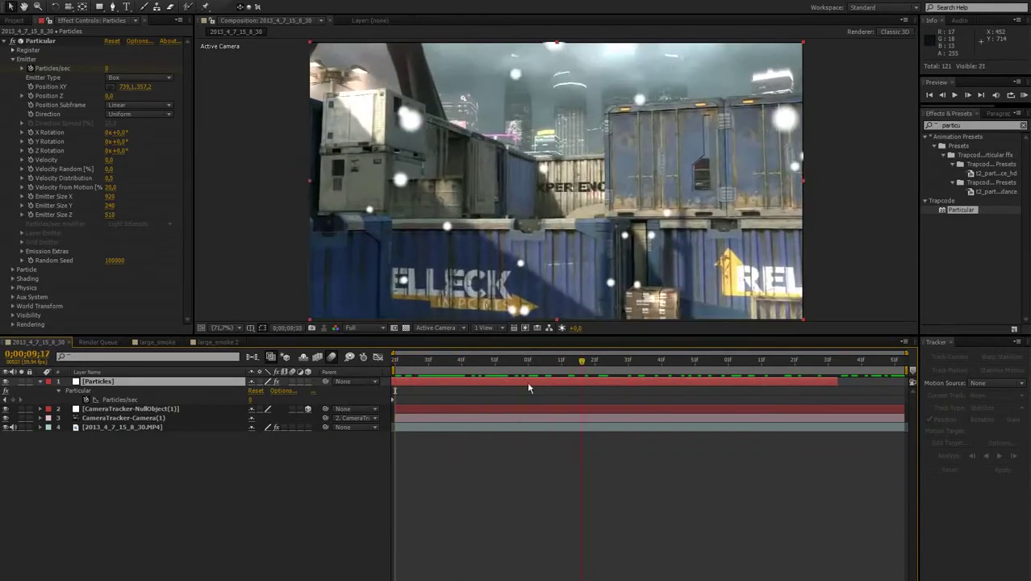
key("space")
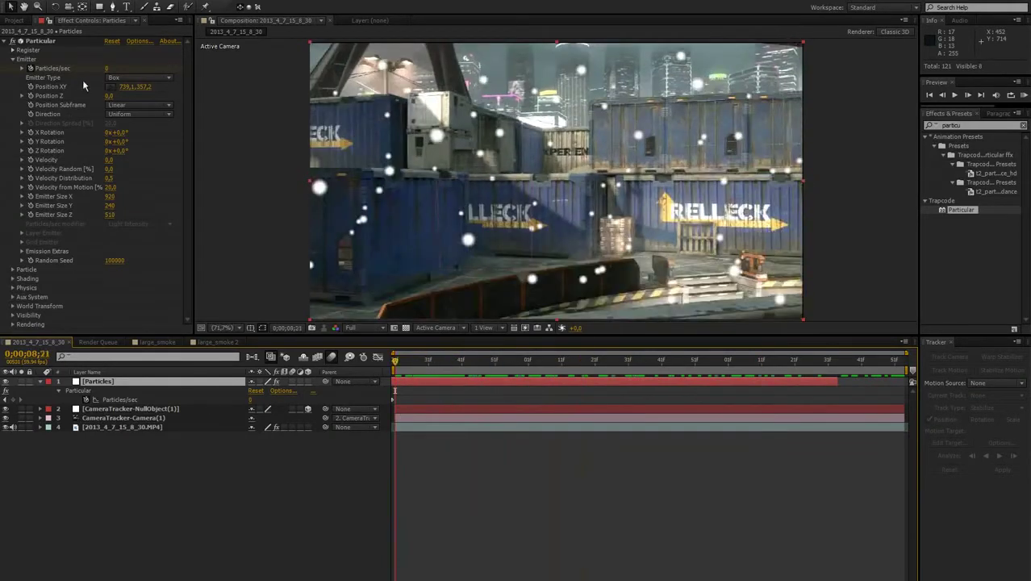
- Try Cloudlet as the particle type, change it to Textured Polygon, and show its Texture settings
left_click(13, 59)
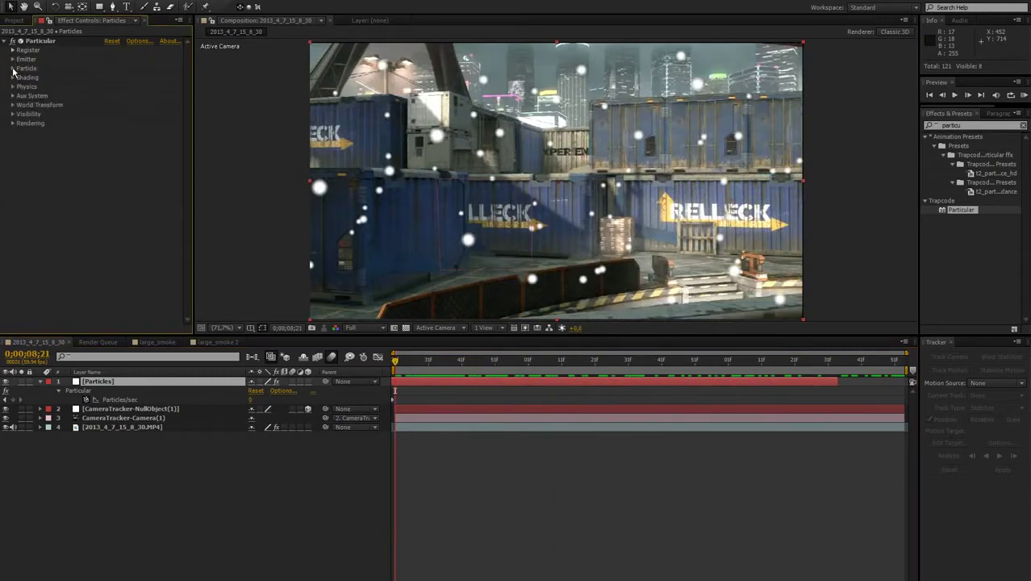
left_click(13, 69)
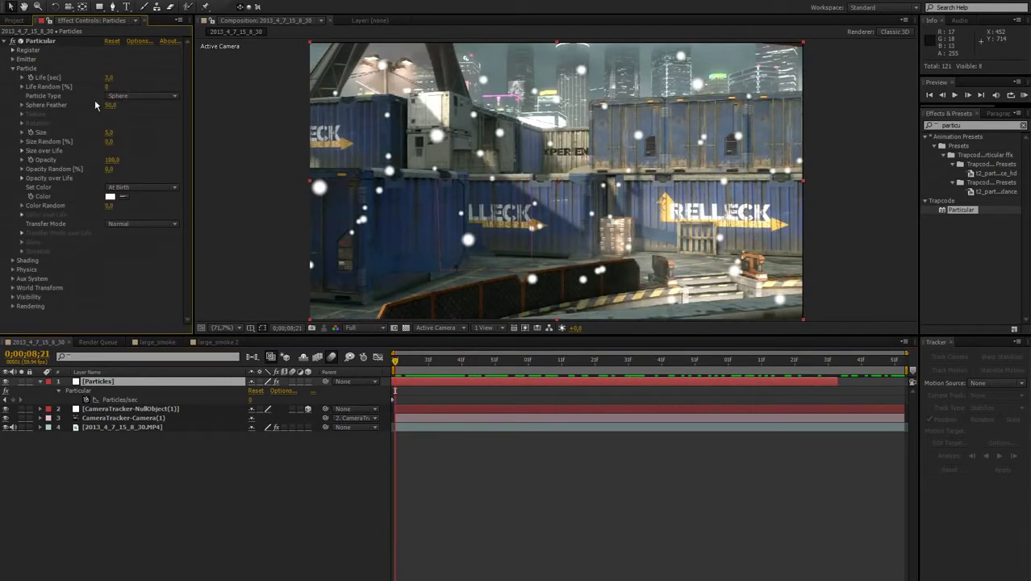
left_click(116, 96)
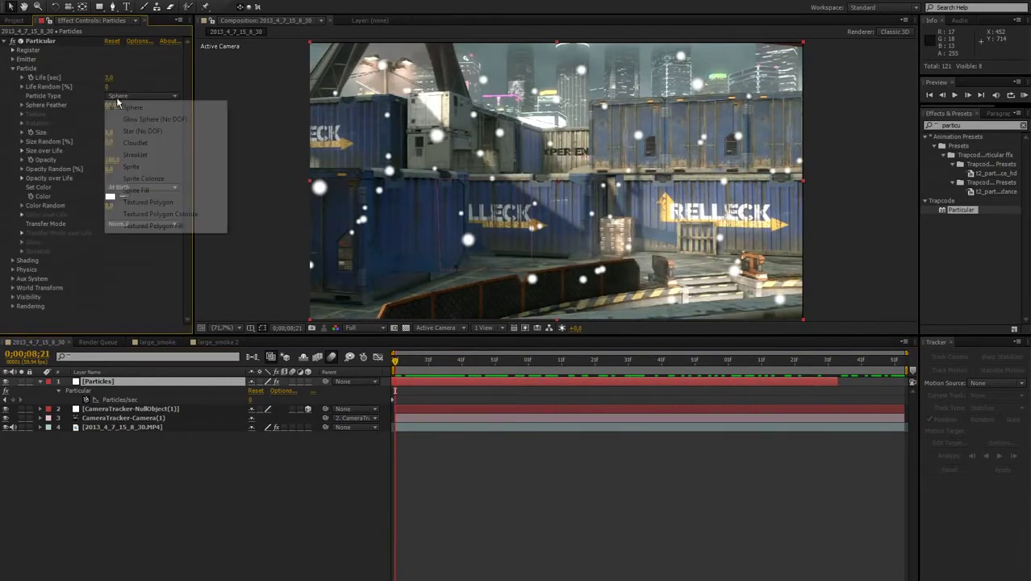
left_click(165, 145)
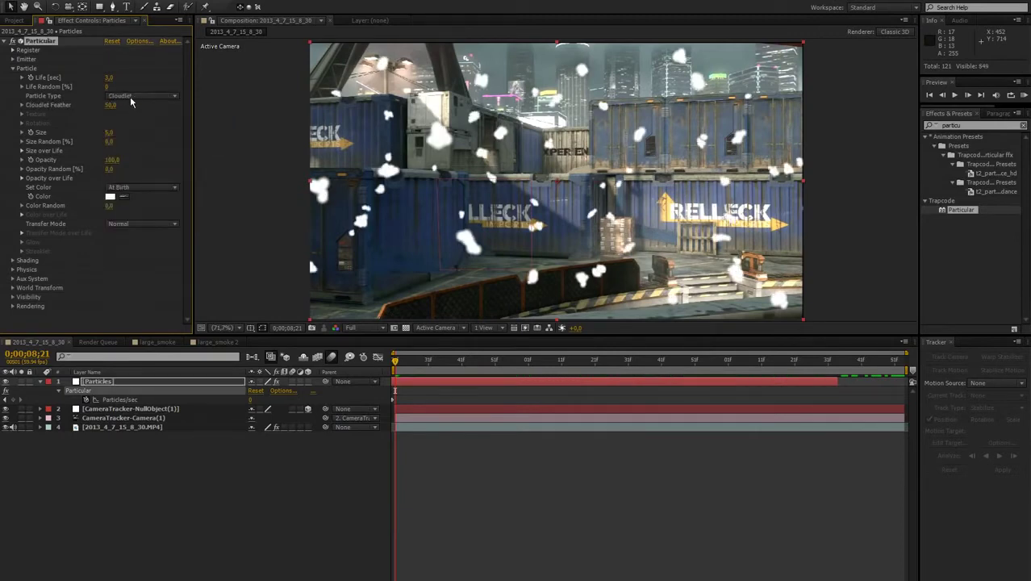
left_click(130, 96)
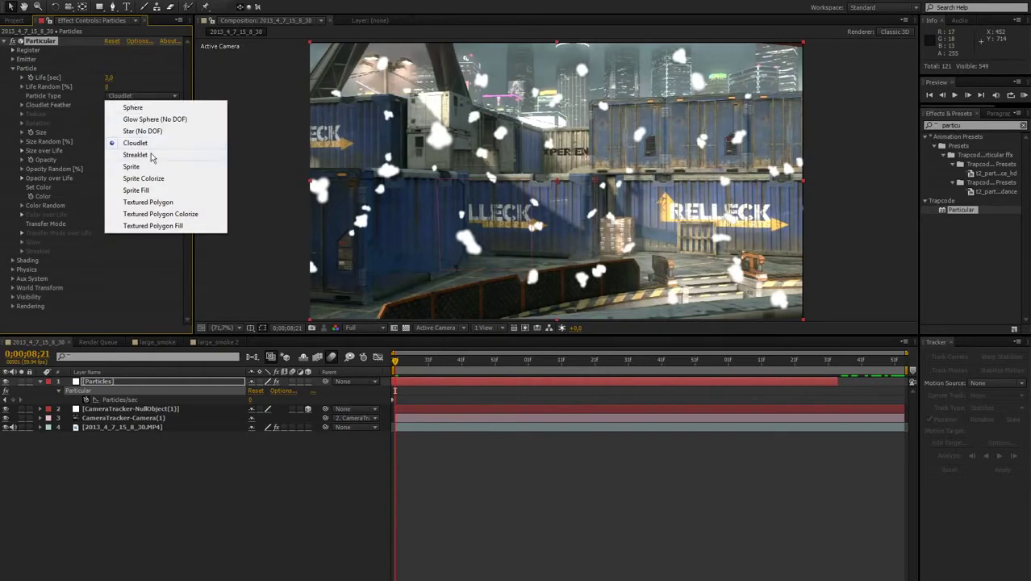
left_click(149, 202)
left_click(122, 97)
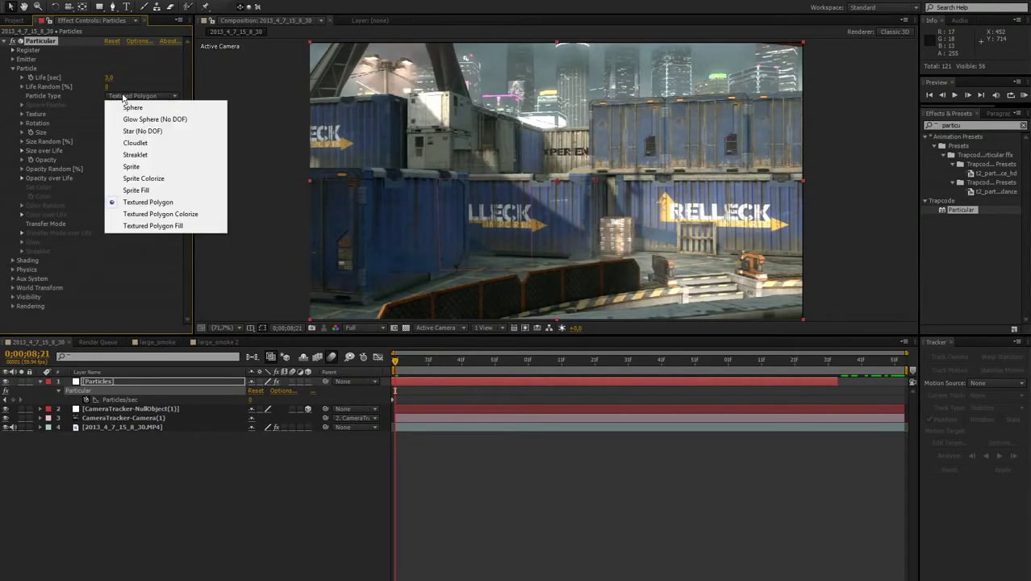
left_click(31, 122)
left_click(22, 116)
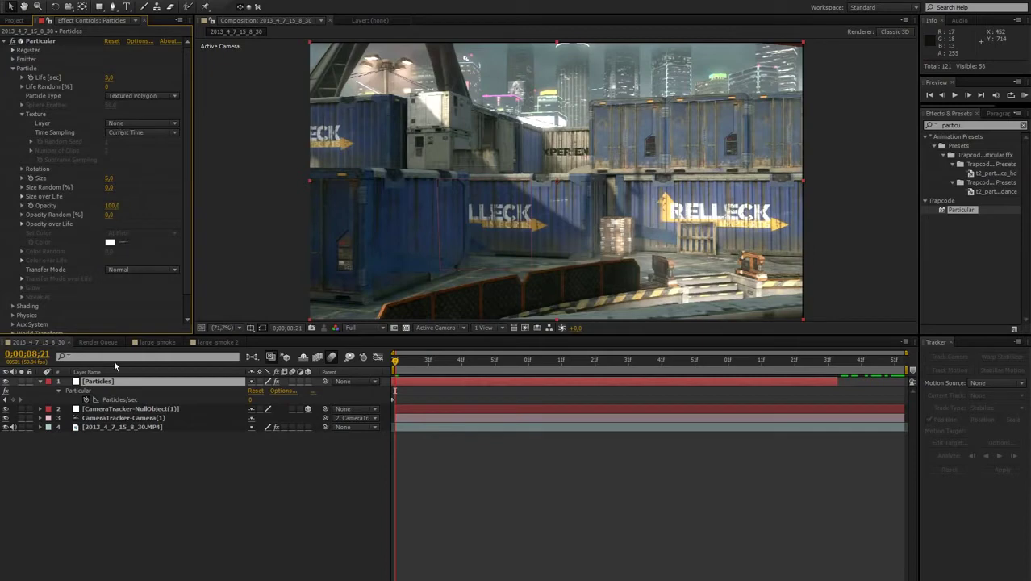
- Add the large_smoke composition as a layer below the CameraTracker null object and reselect the Particles layer
left_click(13, 20)
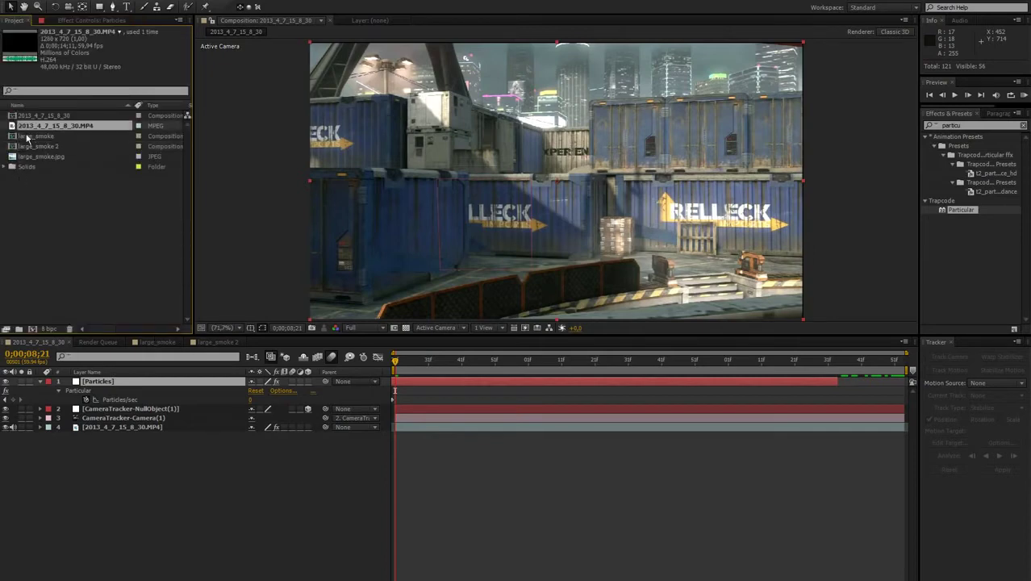
left_click(32, 135)
left_click_drag(13, 139, 123, 413)
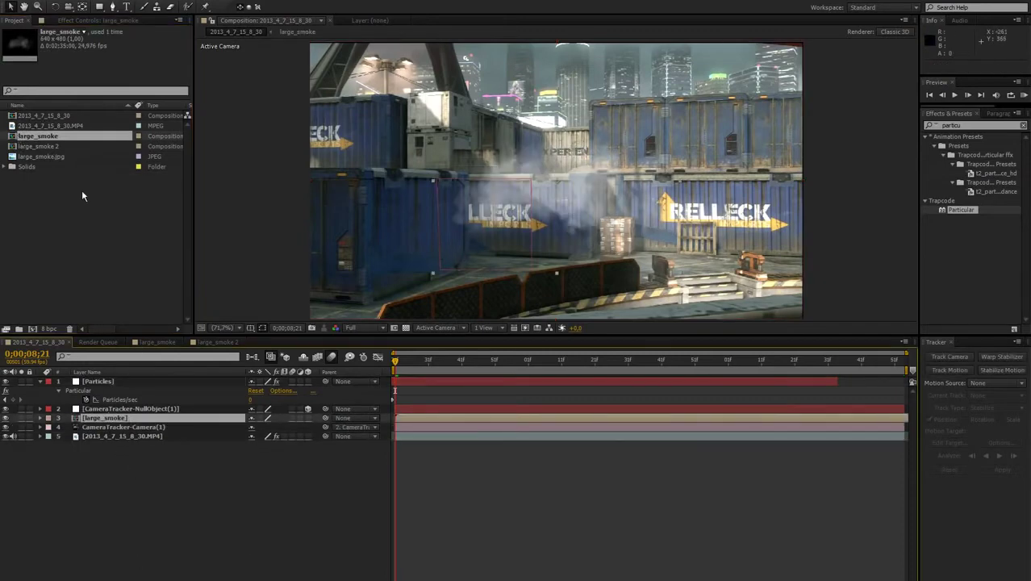
left_click_drag(39, 157, 107, 365)
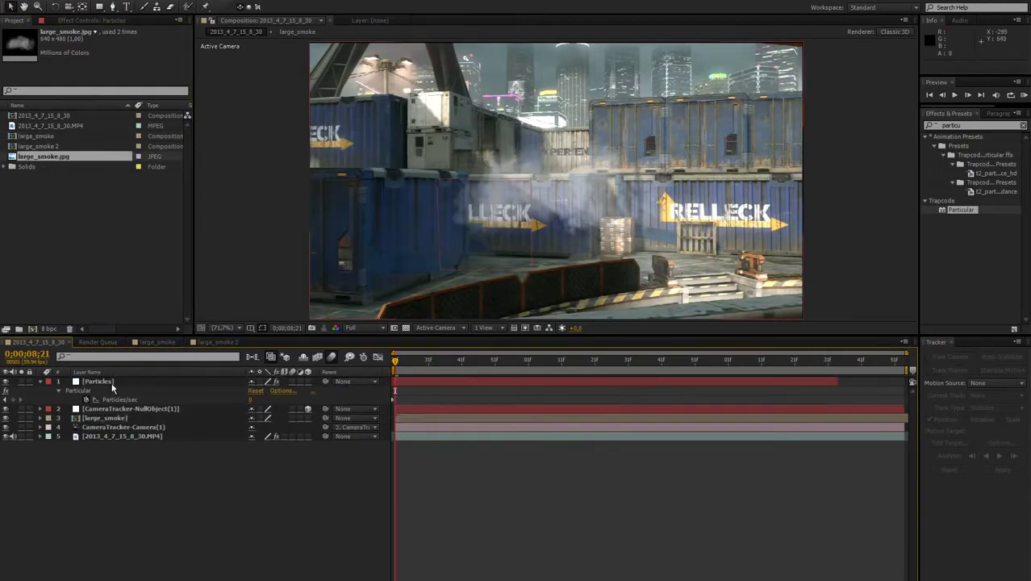
left_click(100, 382)
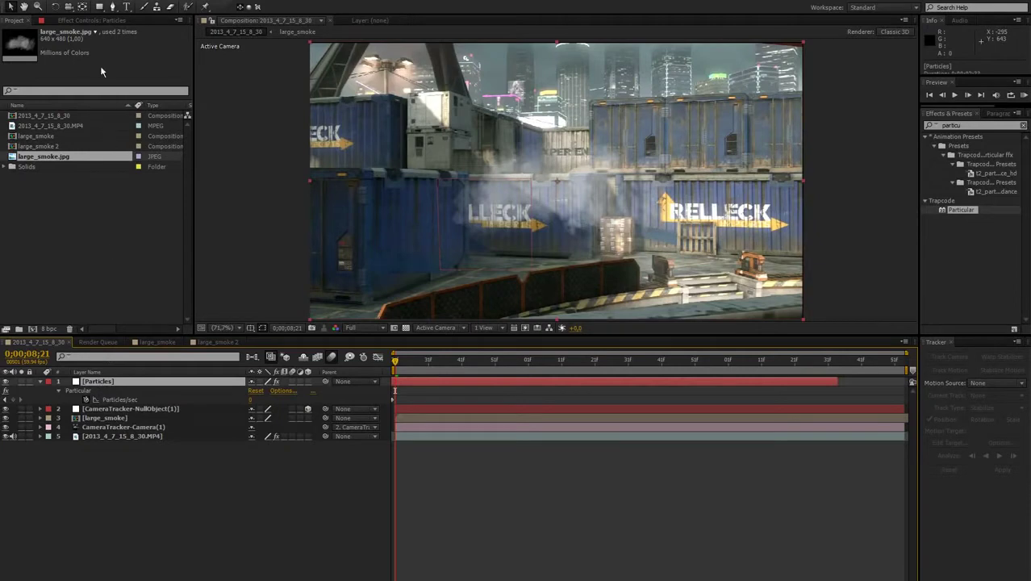
- Assign the large_smoke layer as the Particular particle texture and accept the layer size warning
left_click(74, 20)
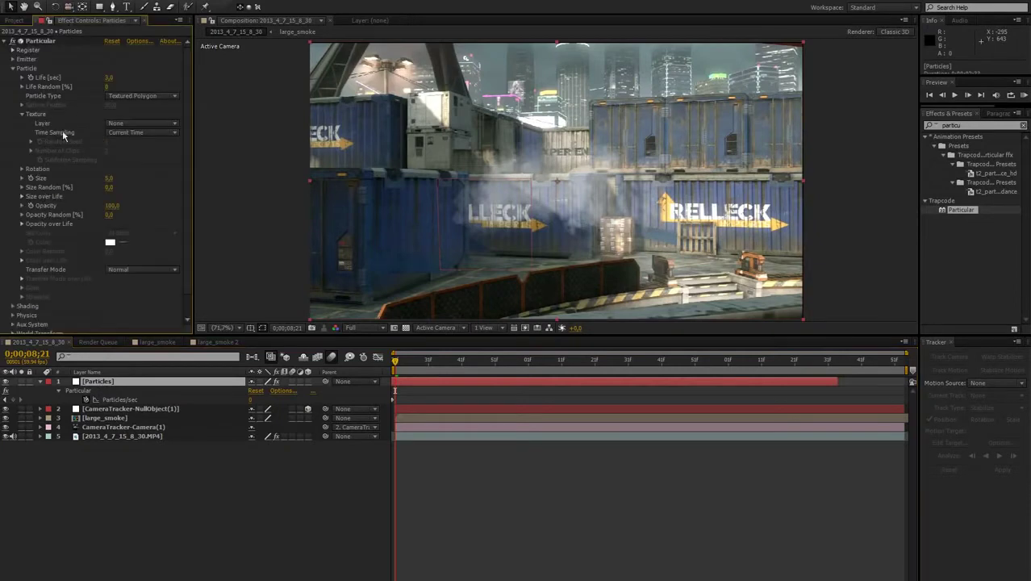
left_click(121, 124)
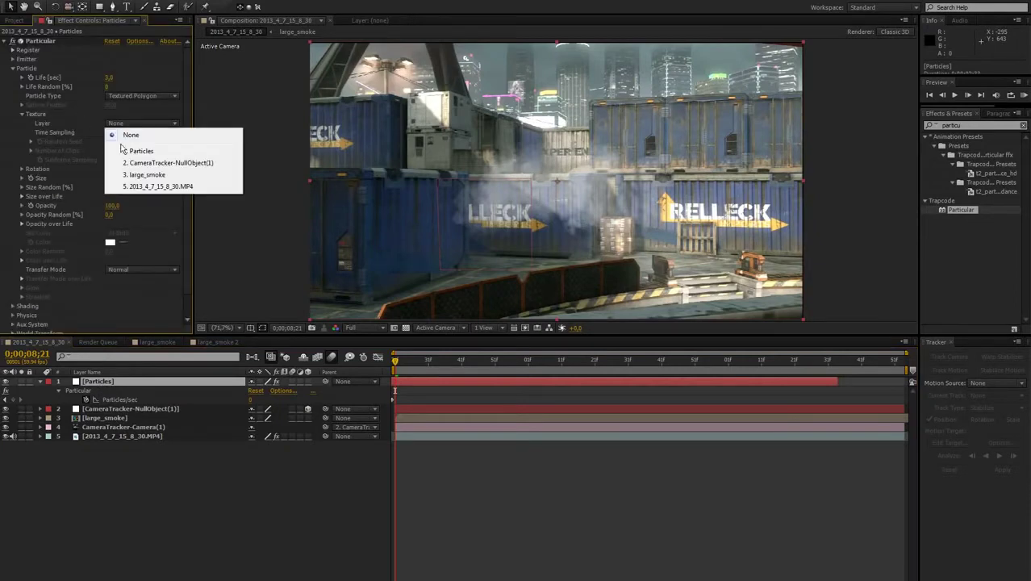
left_click(159, 175)
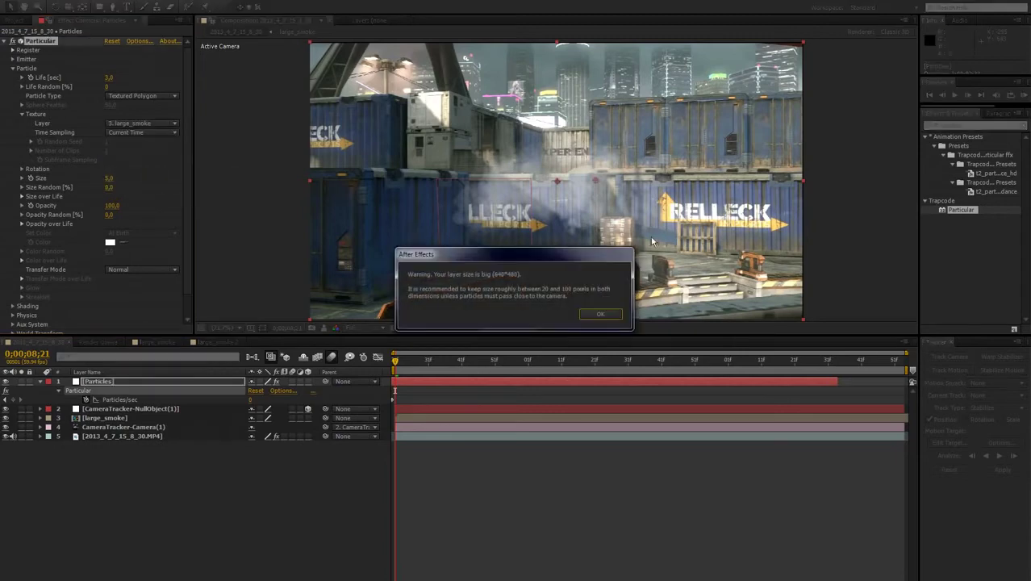
left_click(602, 314)
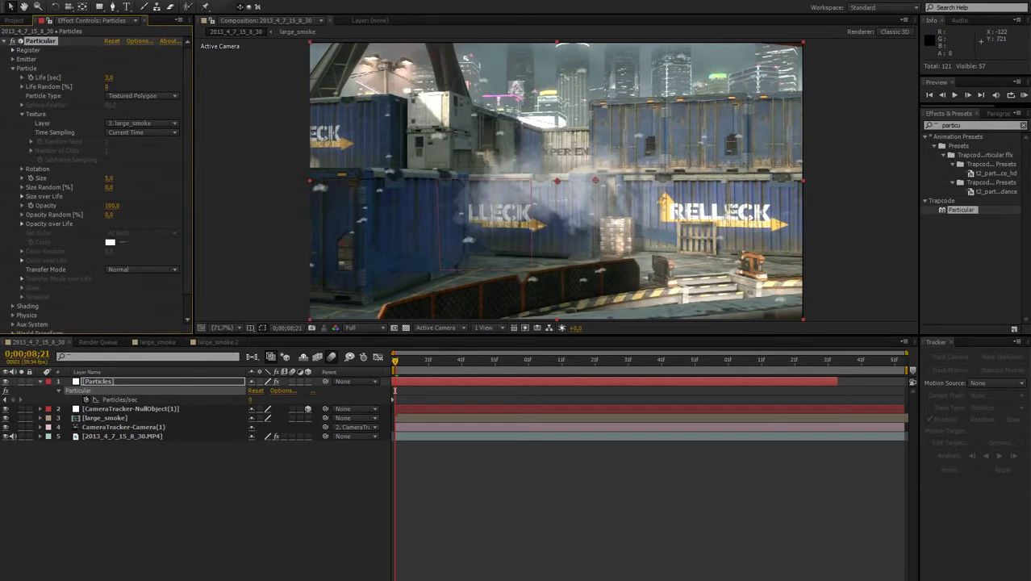
- Hide the large_smoke layer in the composition and reselect the Particles layer
left_click(60, 417)
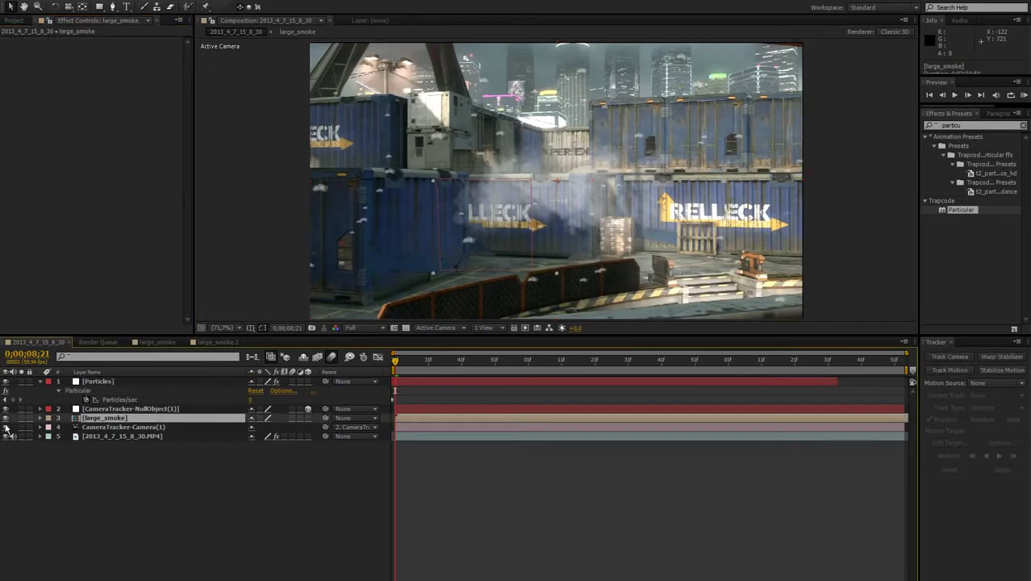
left_click(6, 419)
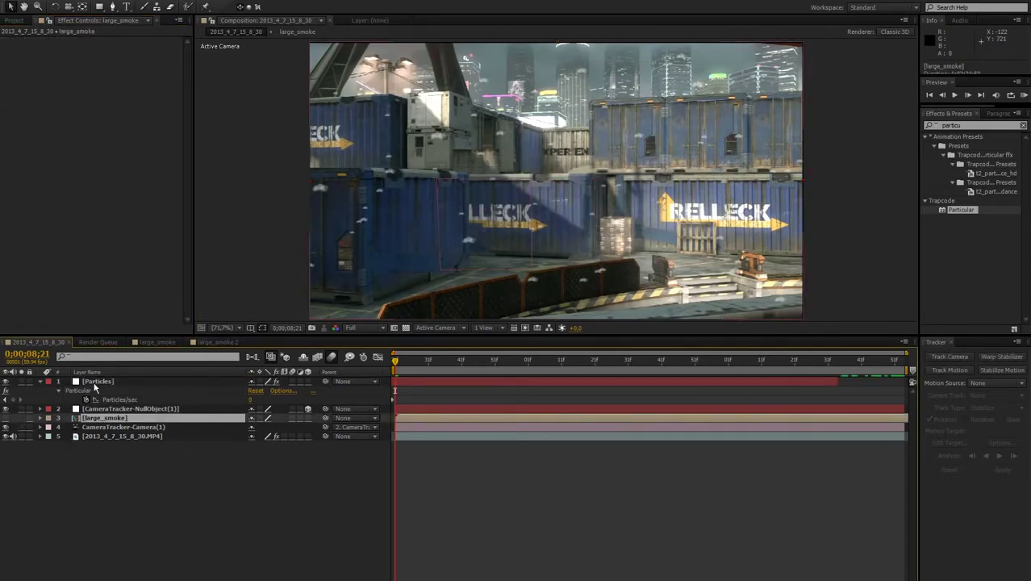
left_click(97, 381)
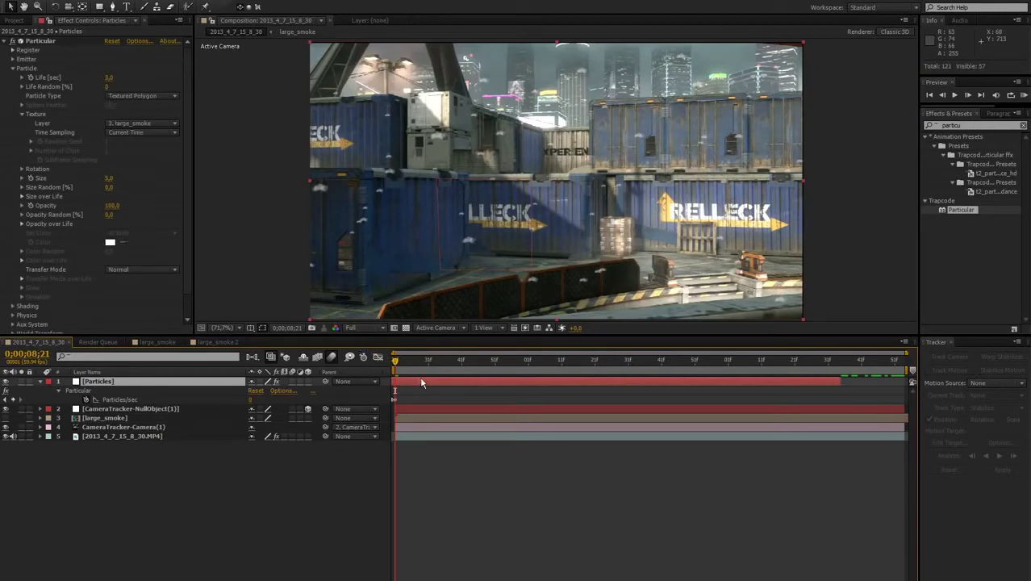
- Shift the Particles layer in time to reach its first Particles/sec keyframe, set it to 500, and return the layer to its original timing
mouse_move(411, 385)
left_mouse_down()
mouse_move(431, 384)
mouse_move(414, 387)
left_mouse_up()
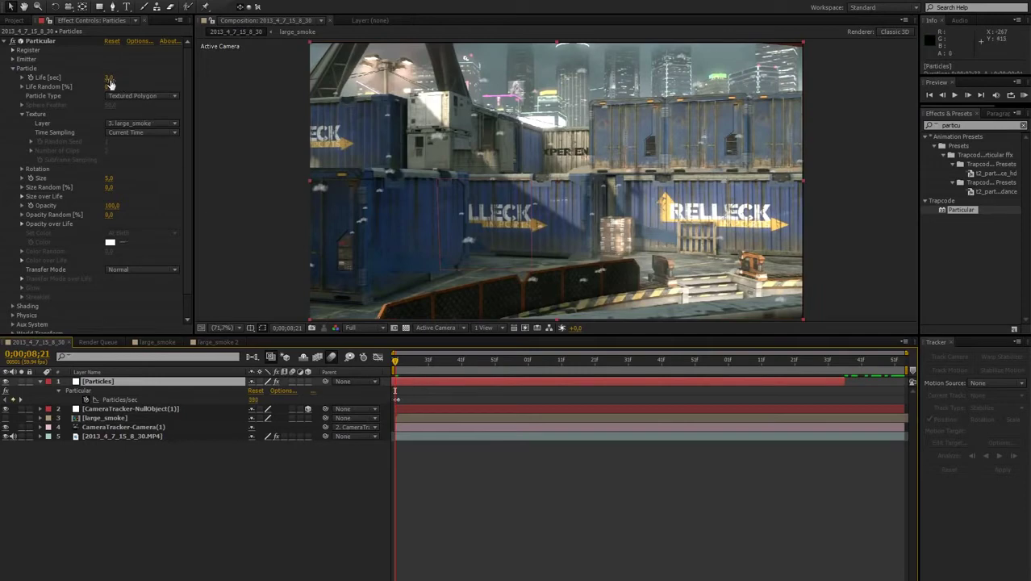
left_click_drag(408, 385, 418, 384)
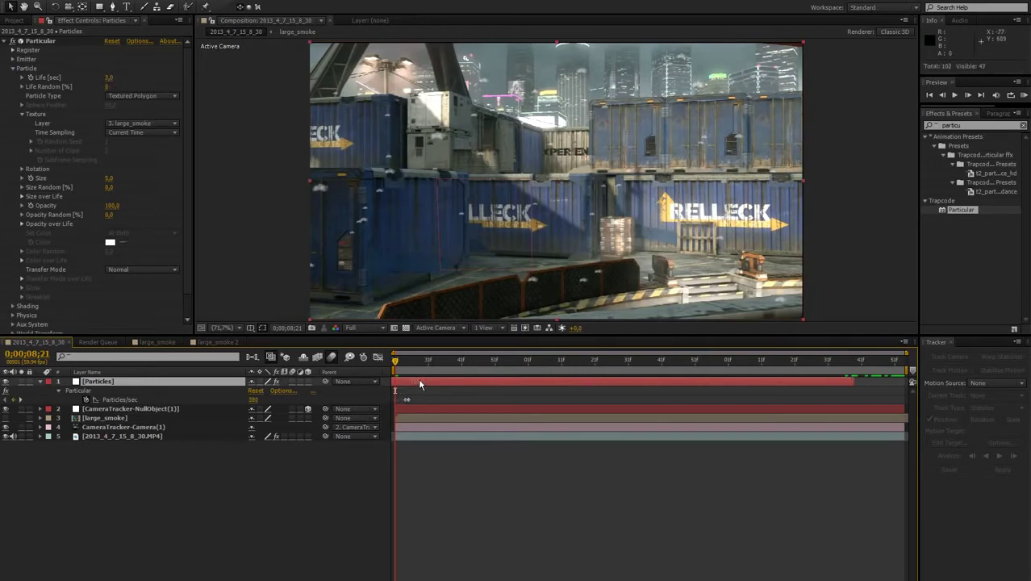
left_click(21, 399)
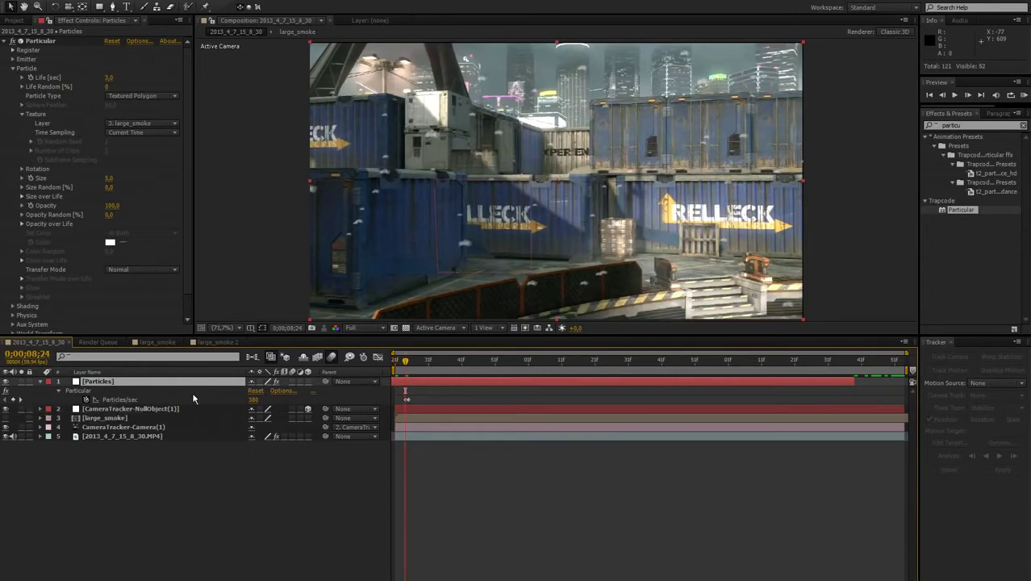
left_click_drag(251, 401, 288, 401)
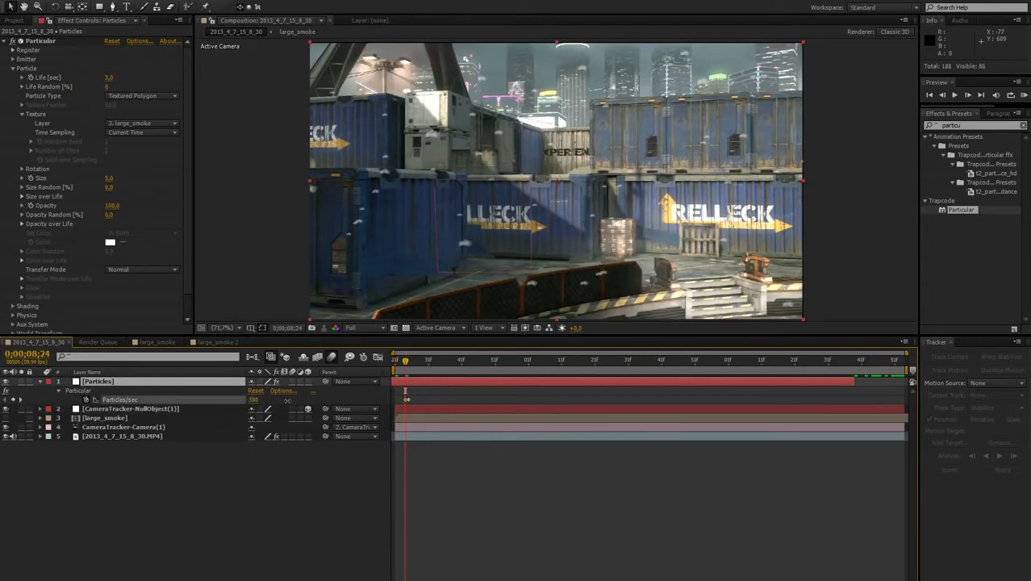
left_click(411, 363)
left_click_drag(413, 363, 405, 363)
left_click(254, 400)
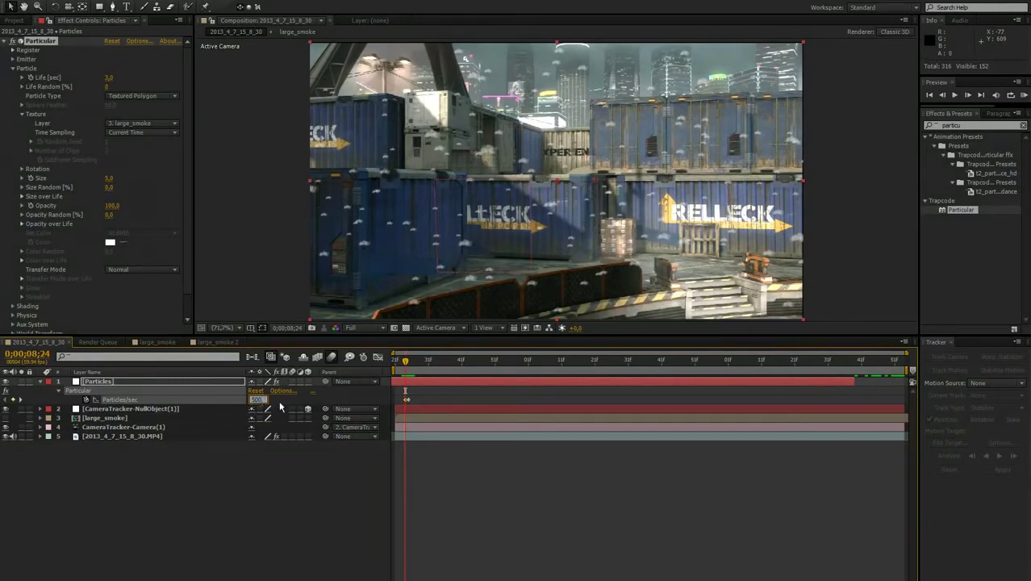
type("500")
key("Return")
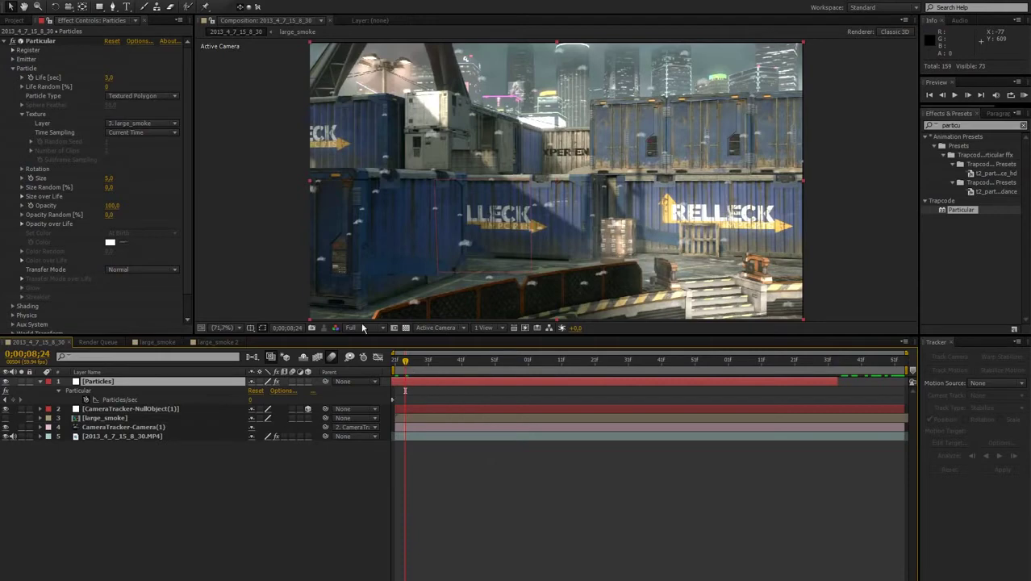
- Set the particles' Life to 169.1 seconds, Size to 52, Size Random to 100%, Opacity to 53 and Opacity Random to 100%
mouse_move(109, 78)
left_mouse_down()
mouse_move(121, 77)
mouse_move(95, 77)
left_mouse_up()
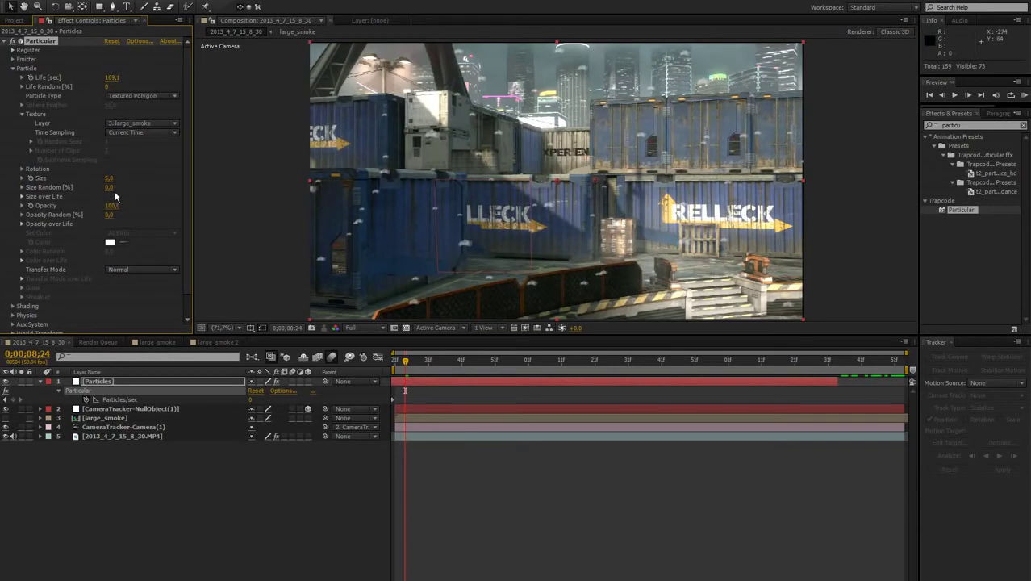
left_click_drag(112, 183, 630, 184)
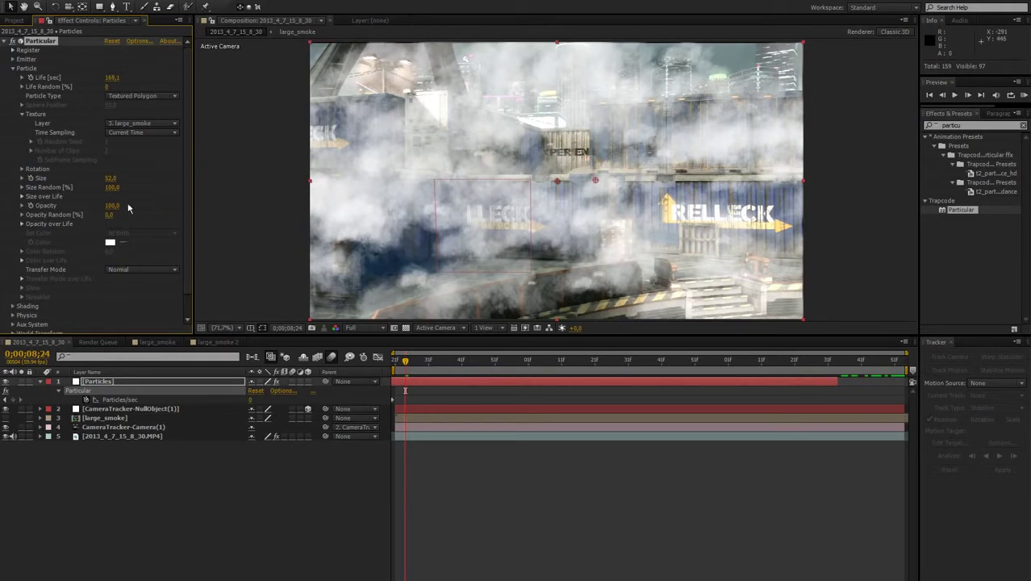
left_click_drag(108, 218, 320, 198)
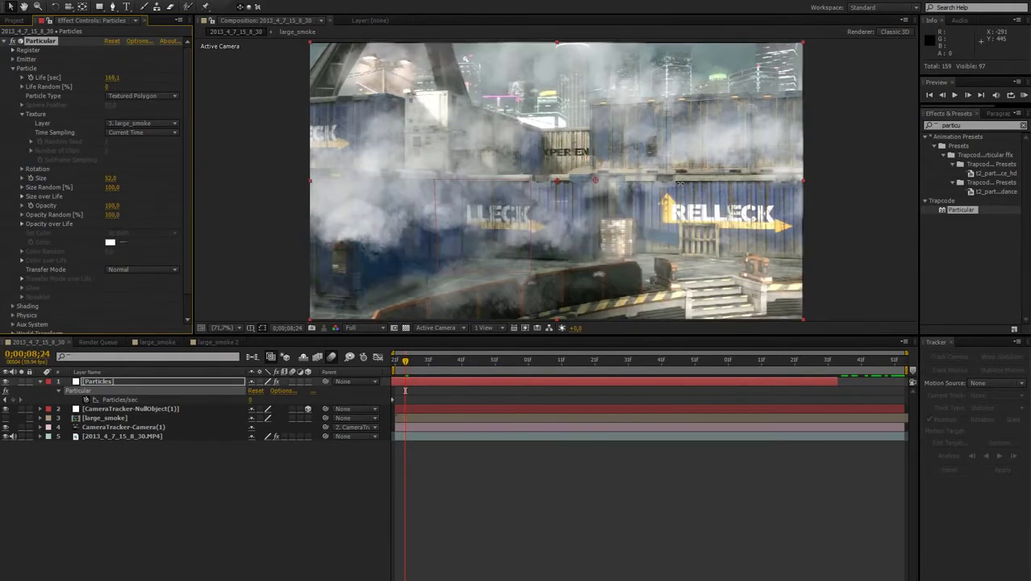
left_click_drag(96, 205, 81, 205)
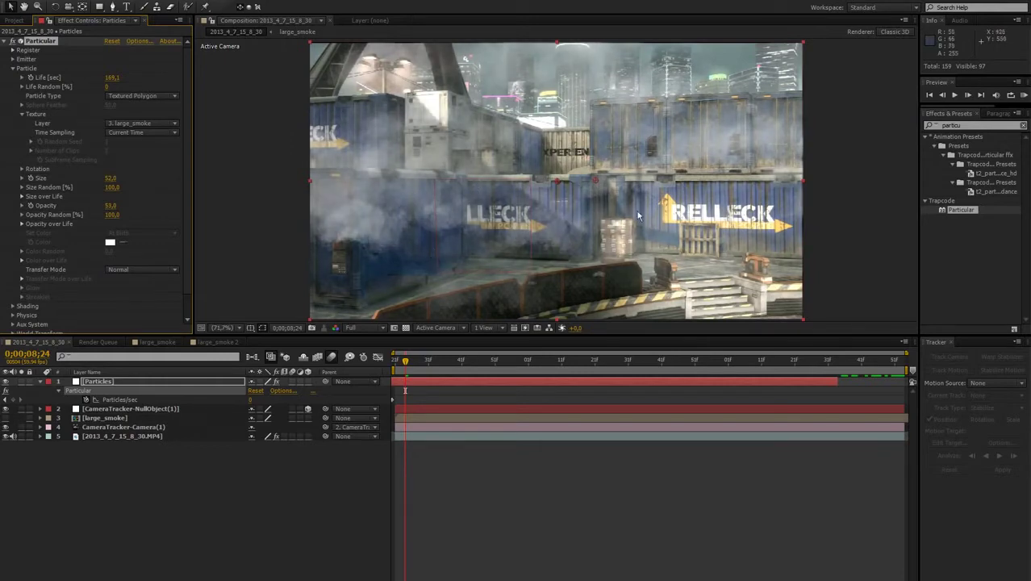
- Undo the accidental layer shift, move the emitter to XY 871.6, 302.8, and scrub through the shot to check the smoke
left_click_drag(591, 180, 594, 187)
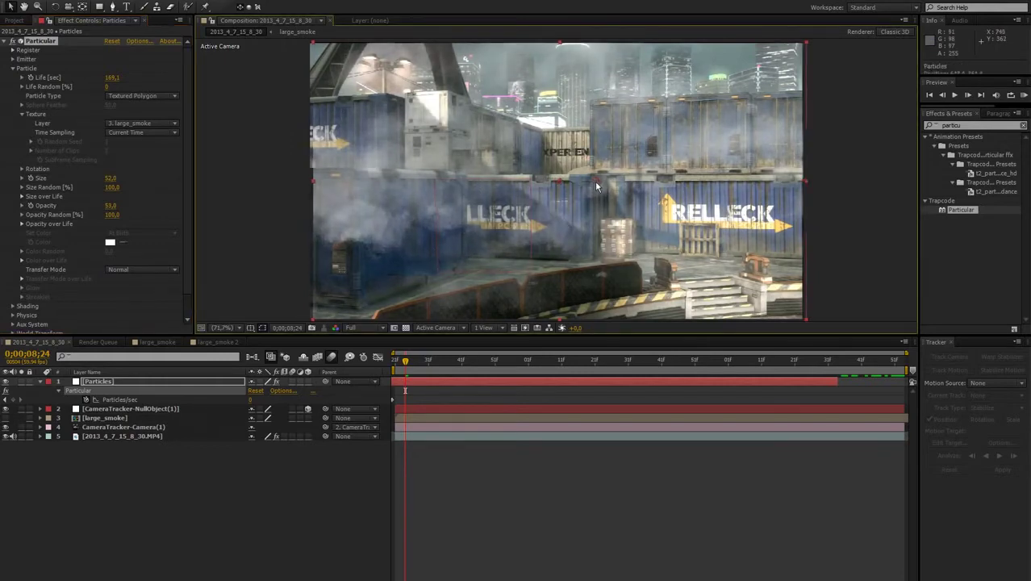
key("ctrl+z")
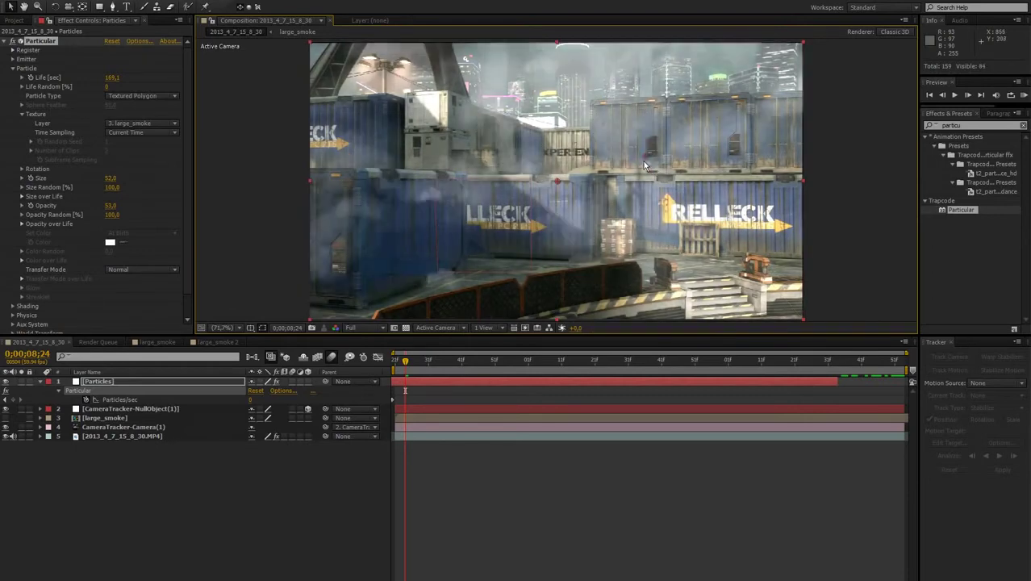
left_click_drag(430, 368, 674, 362)
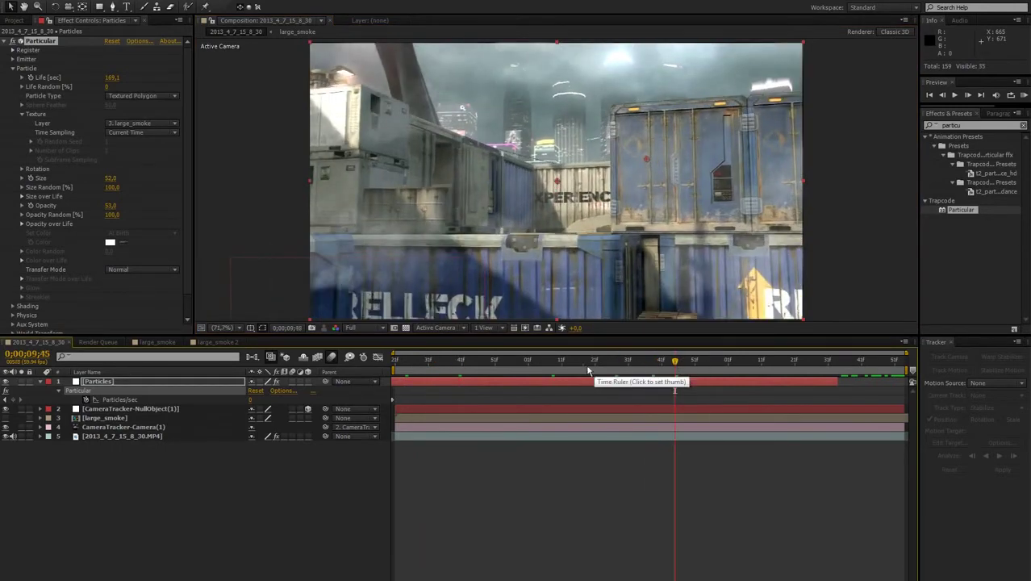
left_click_drag(585, 365, 449, 373)
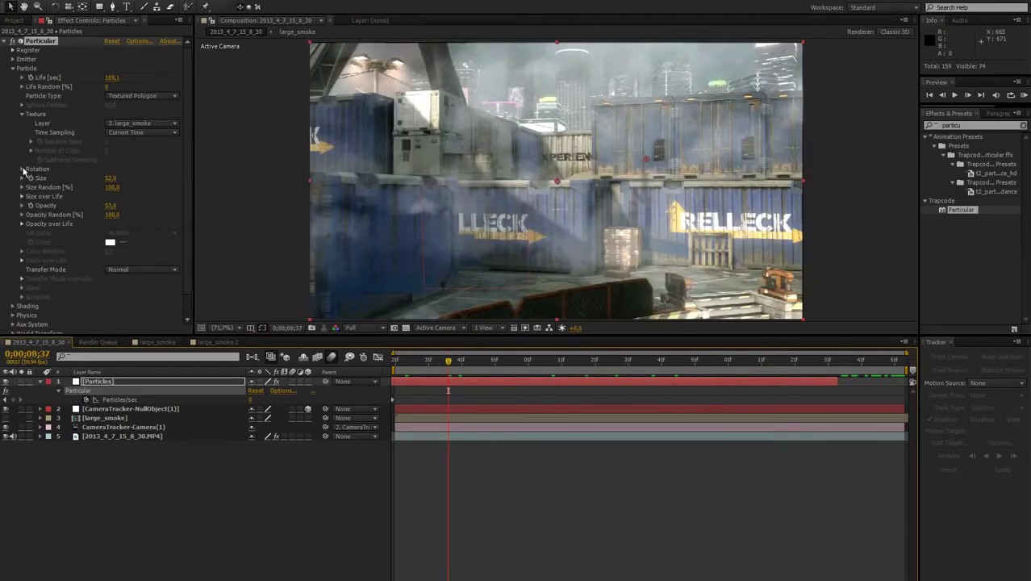
- Set the Near Start Fade in Particular's Visibility settings to 115 and scrub back to the start of the shot
left_click(13, 69)
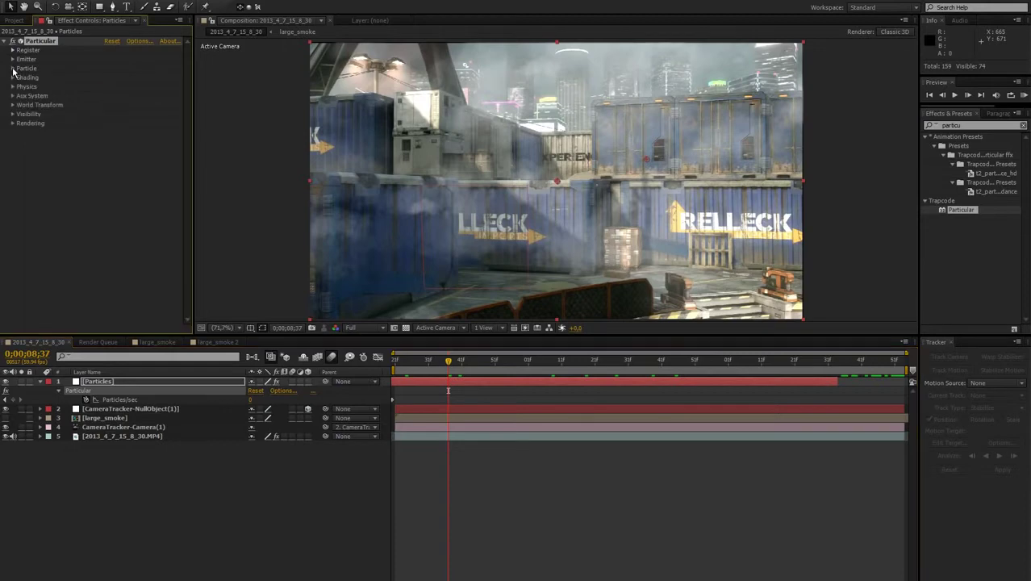
left_click(12, 114)
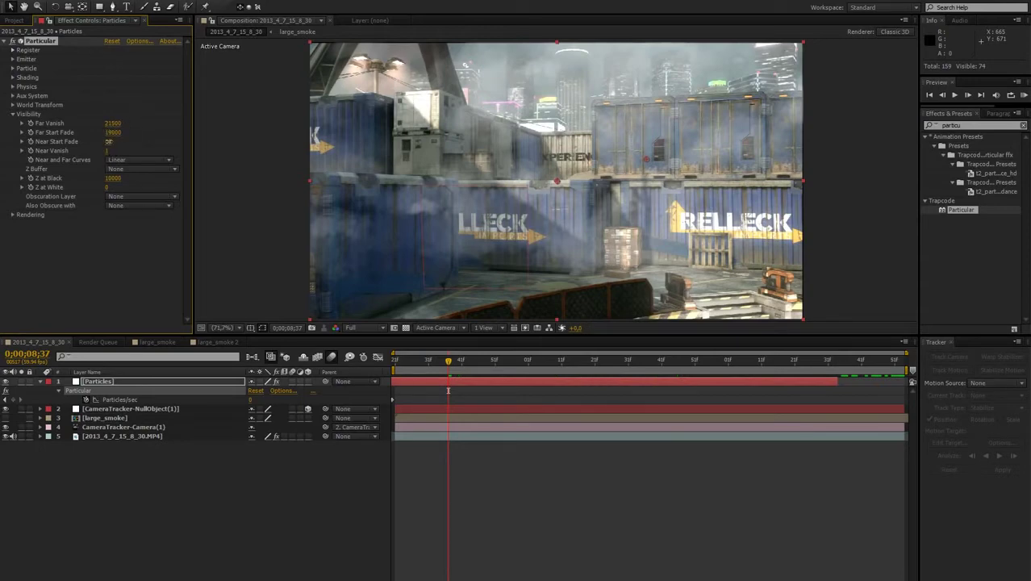
mouse_move(108, 141)
left_mouse_down()
mouse_move(119, 140)
mouse_move(111, 142)
left_mouse_up()
left_click_drag(467, 367, 333, 383)
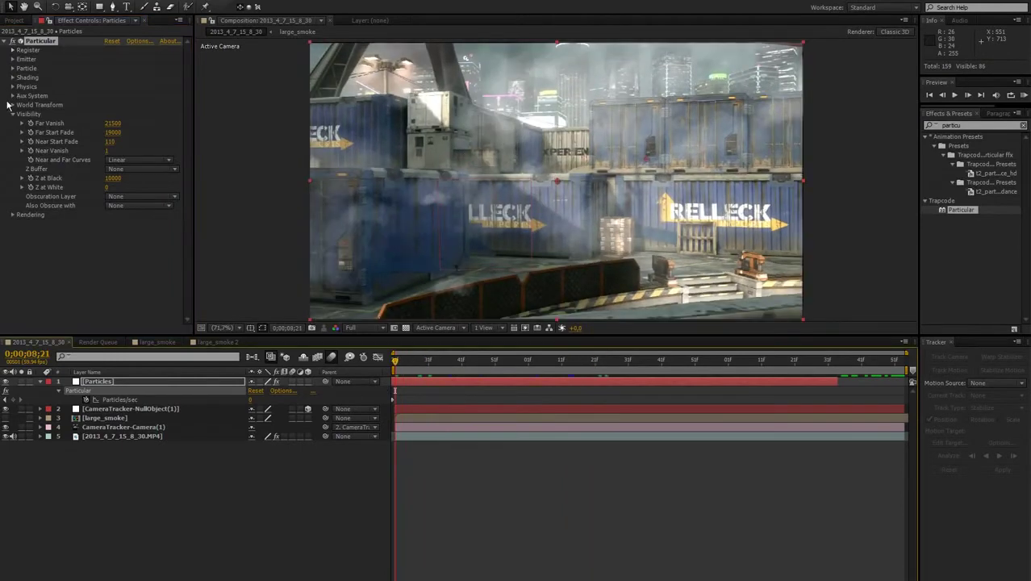
left_click(12, 115)
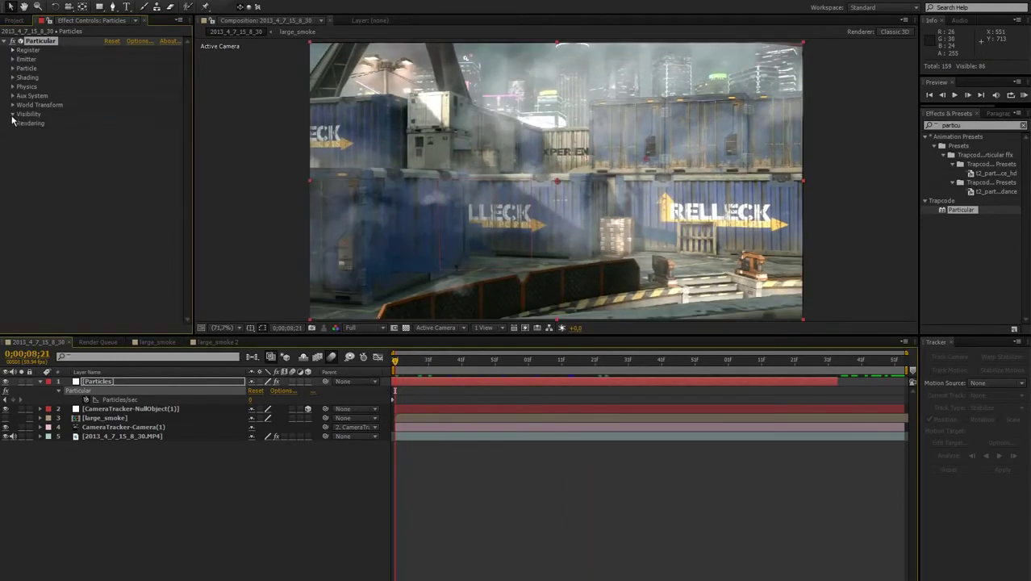
- Try Random Rotation and Rotate X on the smoke particles, undoing each change
left_click(12, 69)
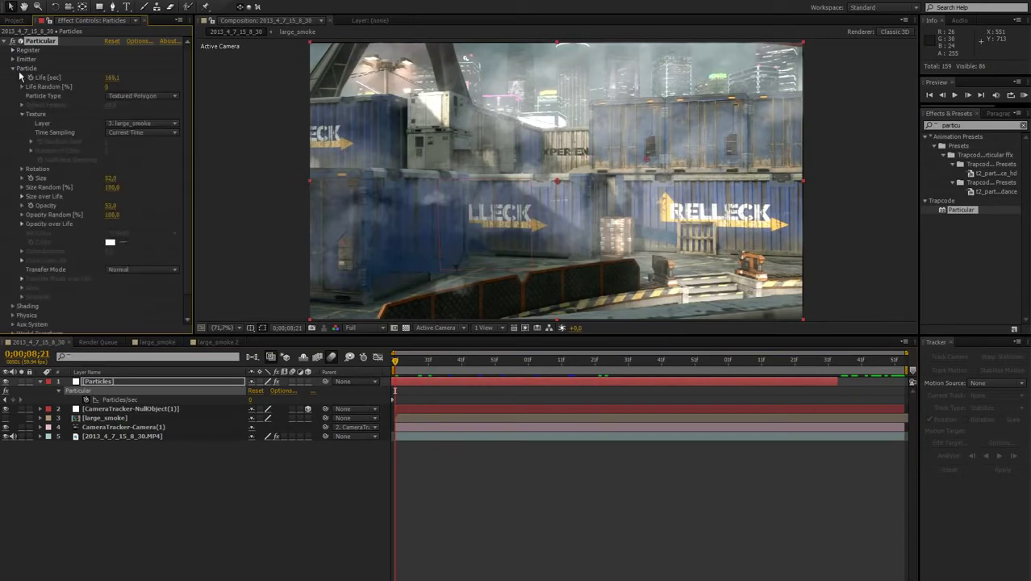
left_click(21, 114)
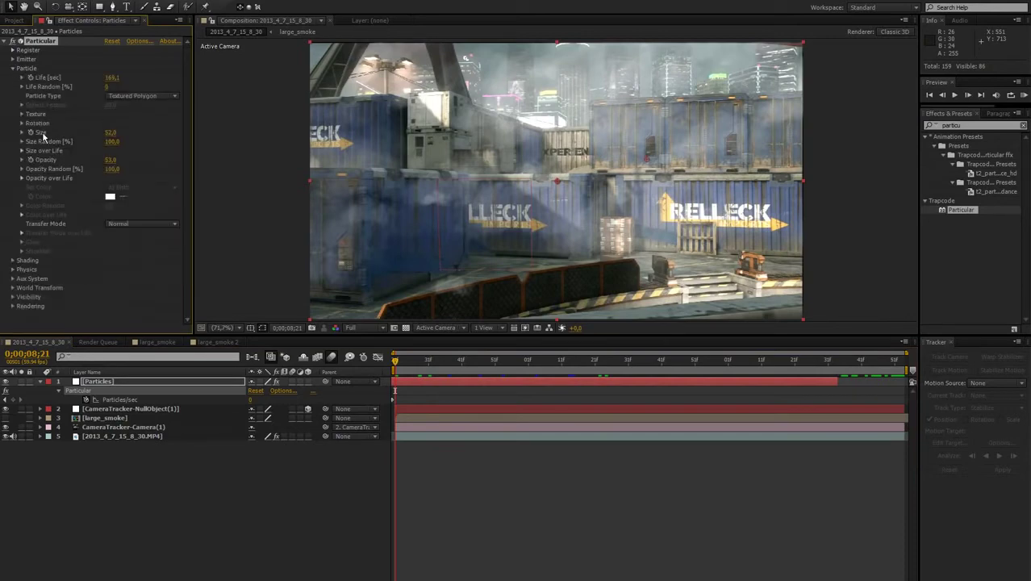
left_click(21, 122)
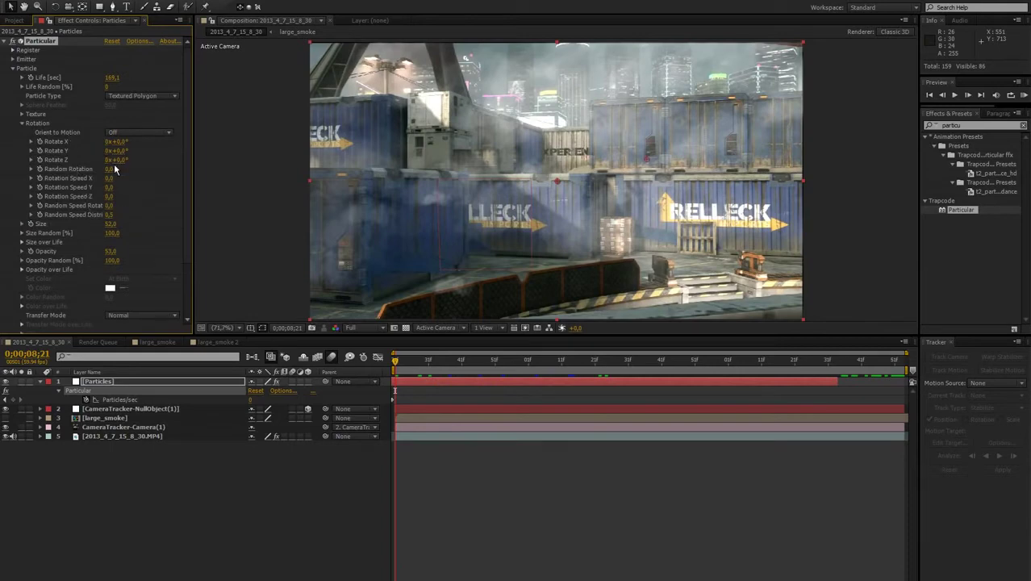
left_click_drag(114, 168, 212, 167)
key("ctrl+z")
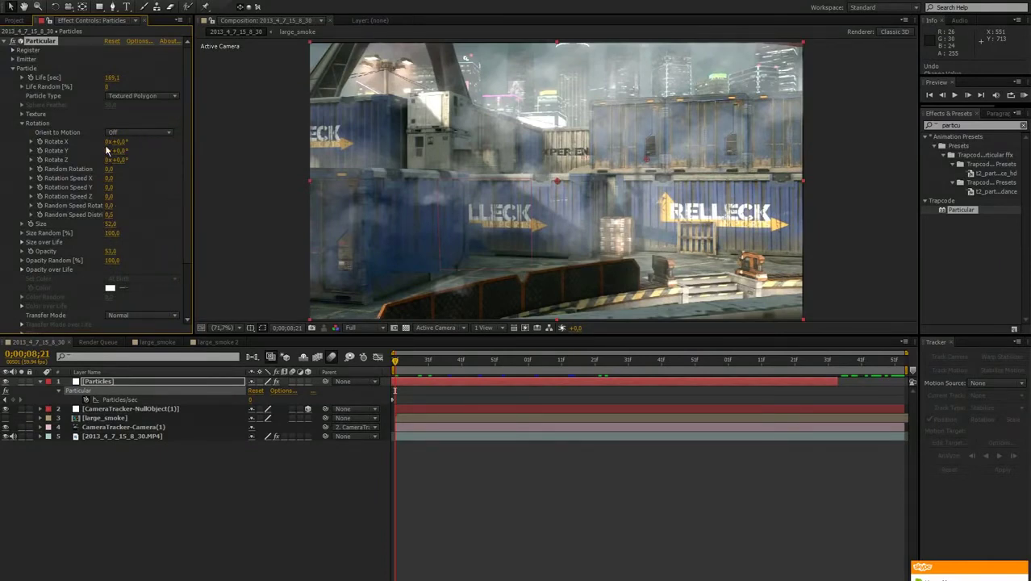
left_click_drag(119, 142, 138, 141)
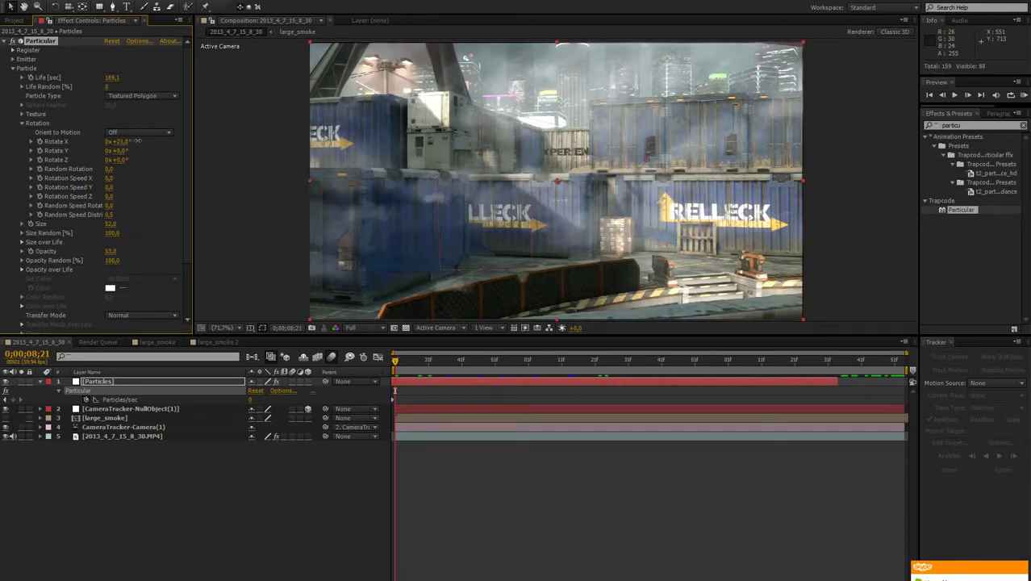
key("ctrl+z")
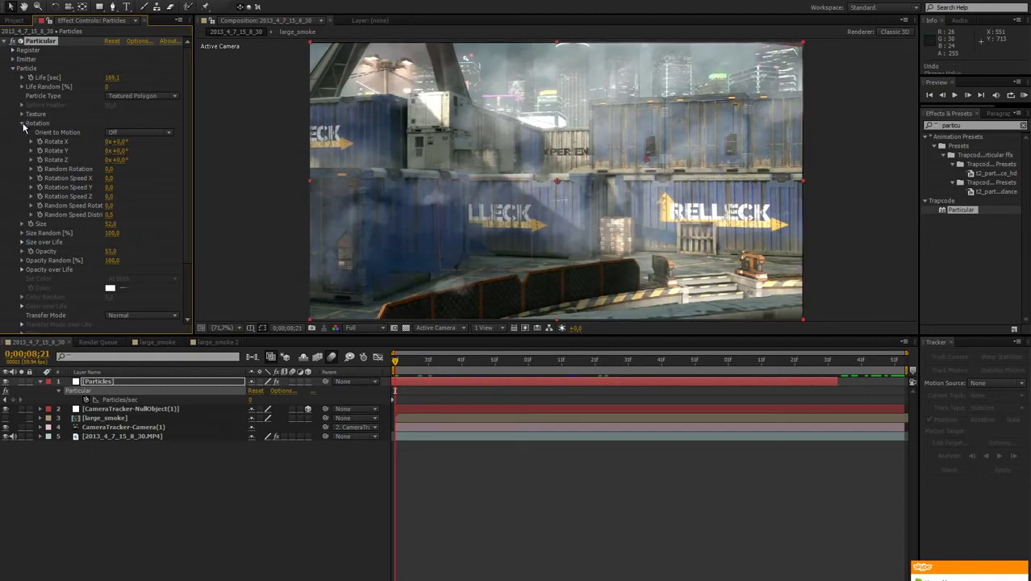
left_click(23, 124)
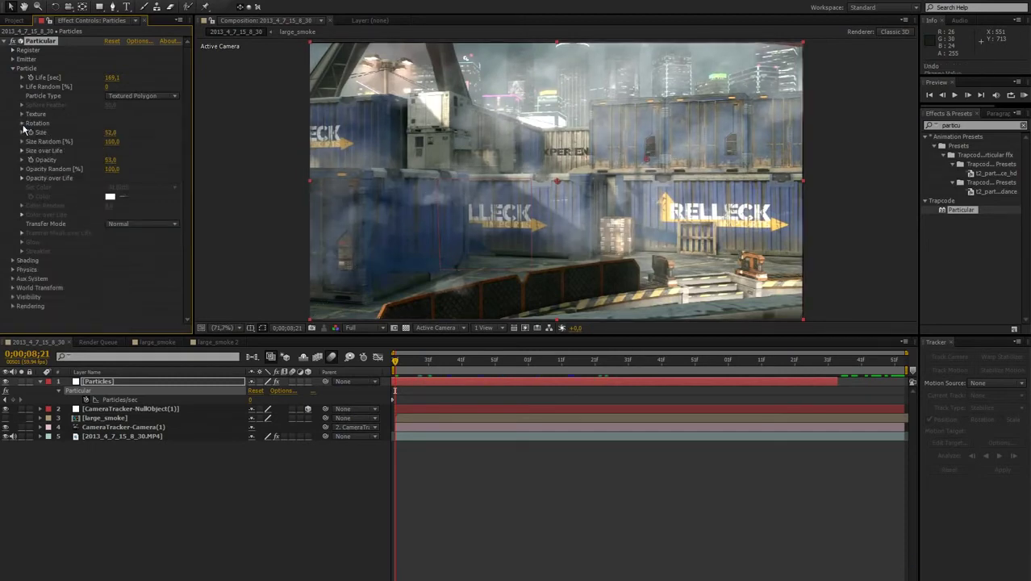
left_click(22, 124)
left_click(22, 124)
left_click(13, 68)
- Scrub through the shot to check the smoke against the camera movement, and show Particular's Emitter settings
left_click_drag(416, 362, 594, 373)
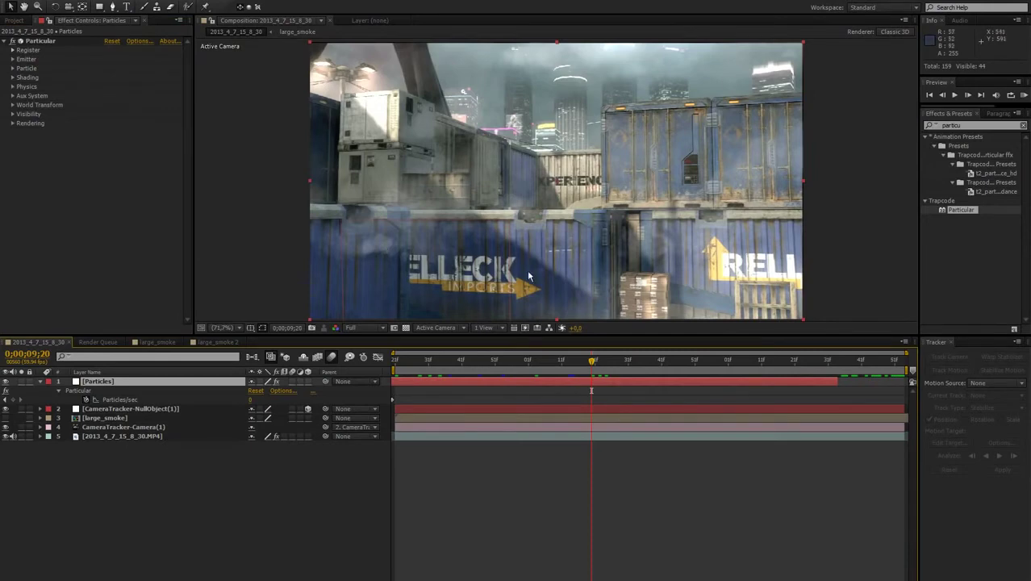
left_click_drag(620, 360, 364, 372)
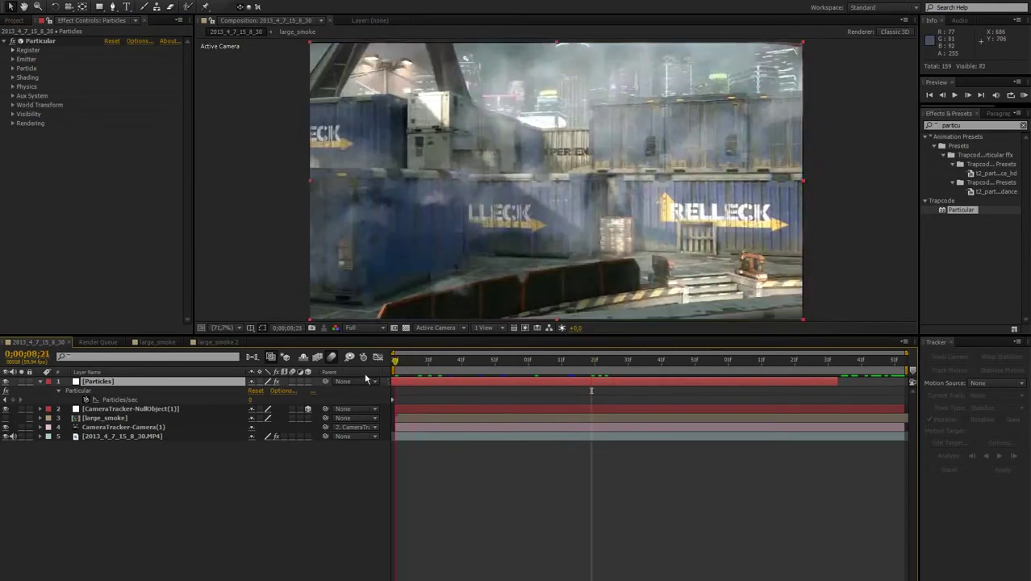
left_click(13, 60)
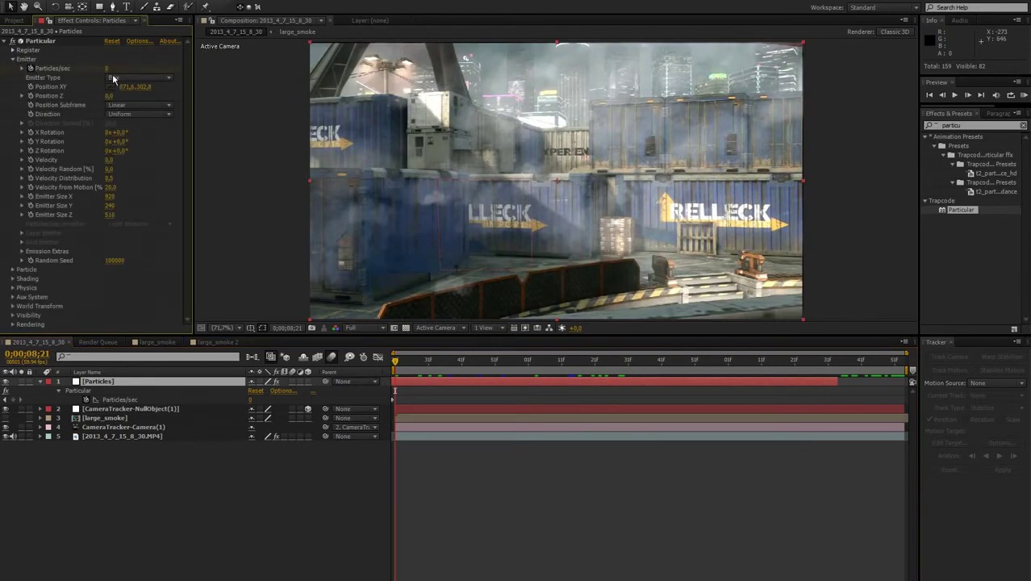
- Set the Particular Emitter Size X to 230, move the emitter to about XY 730.7, 297.2, and scrub ahead to check the smoke
left_click_drag(108, 196, 2, 194)
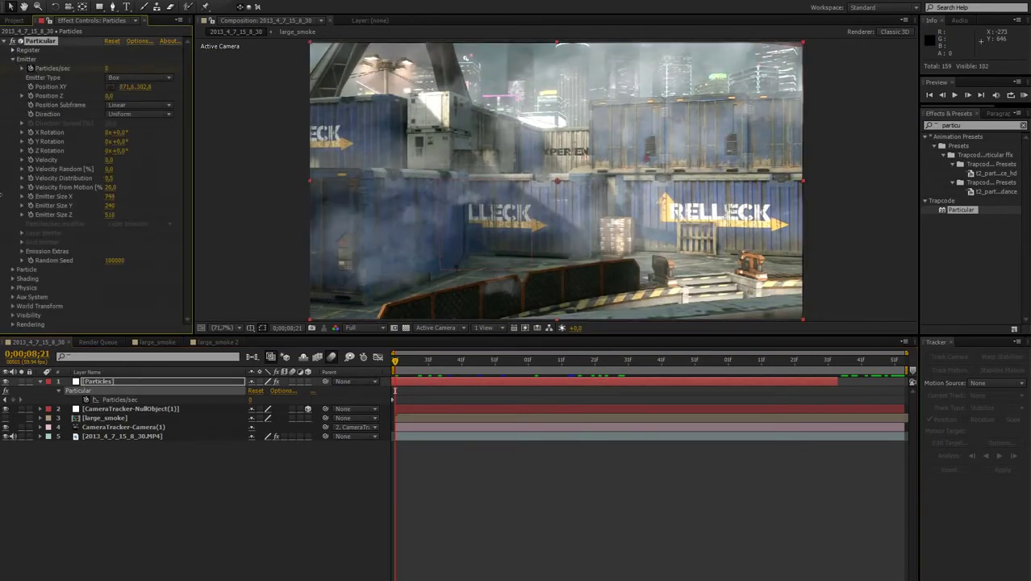
left_click_drag(109, 196, 9, 210)
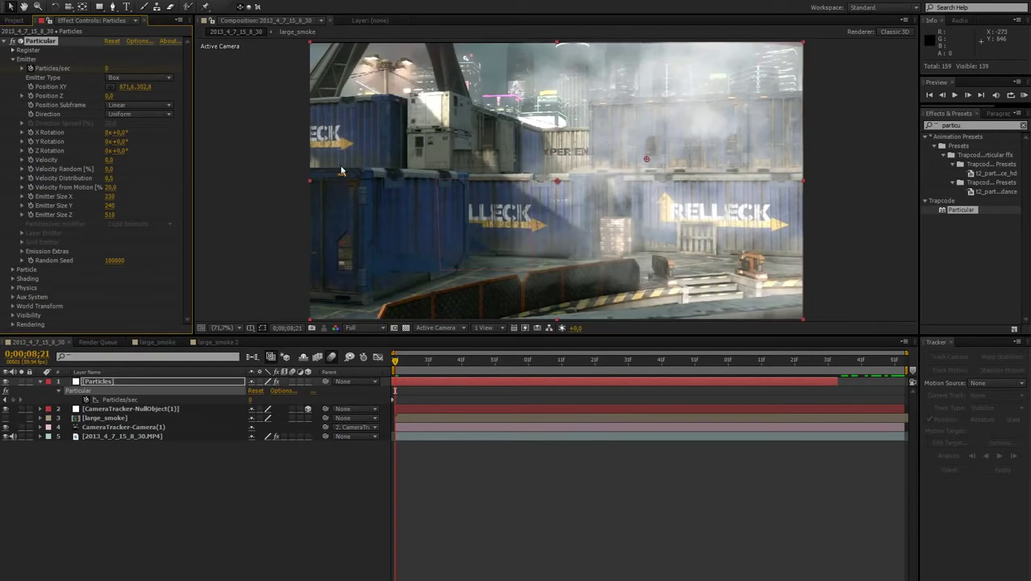
left_click_drag(594, 158, 592, 156)
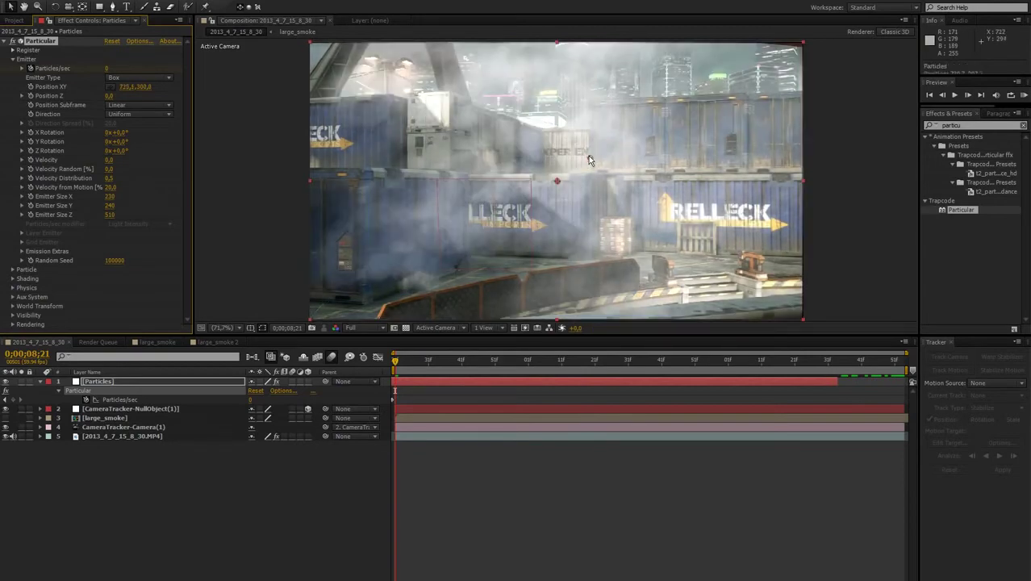
left_click(436, 361)
left_click_drag(456, 361, 563, 360)
left_click(112, 446)
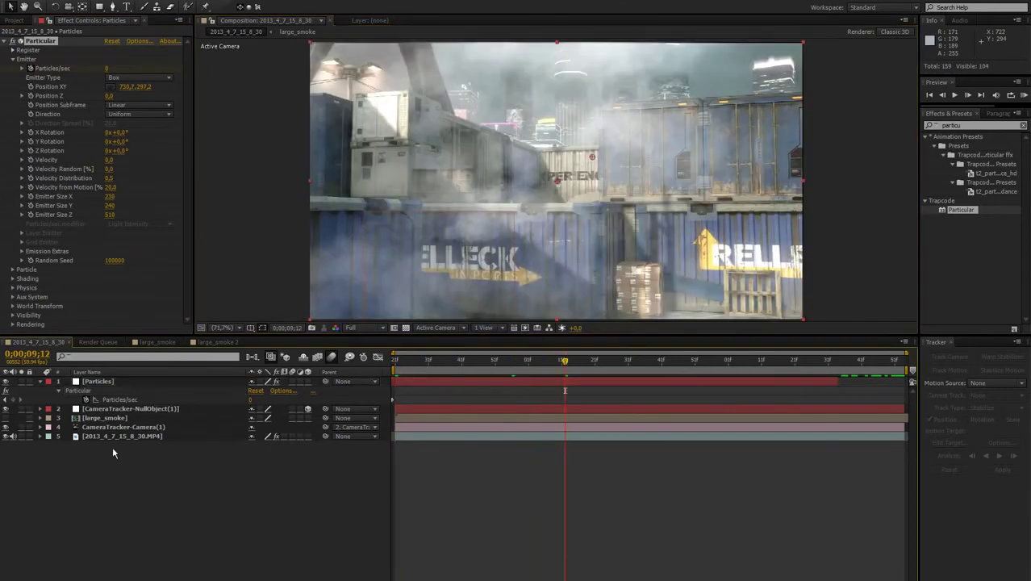
- Hide the Particles layer and create a 1280 × 720 px black (000000) solid named Flare
left_click(5, 381)
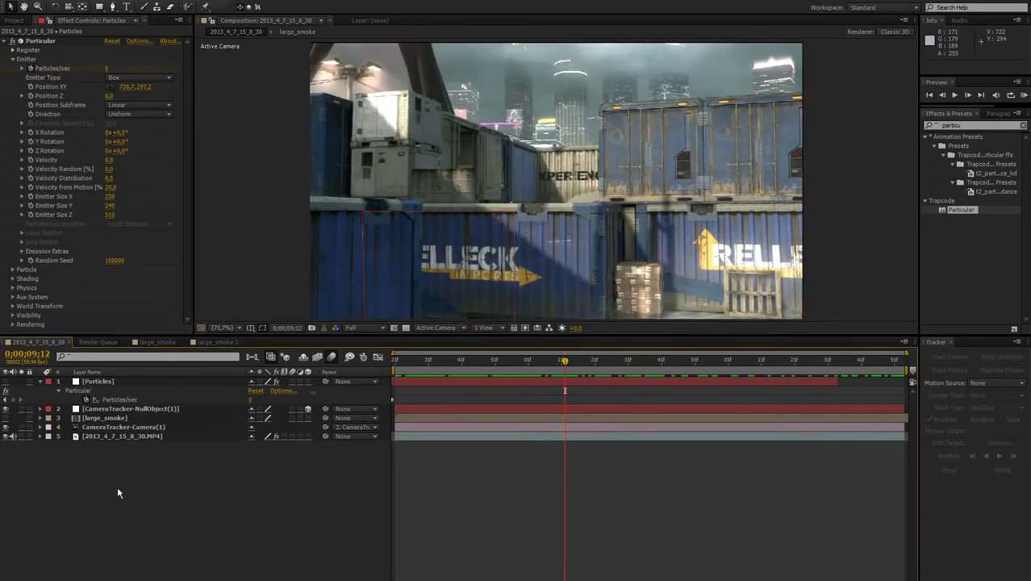
key("ctrl+y")
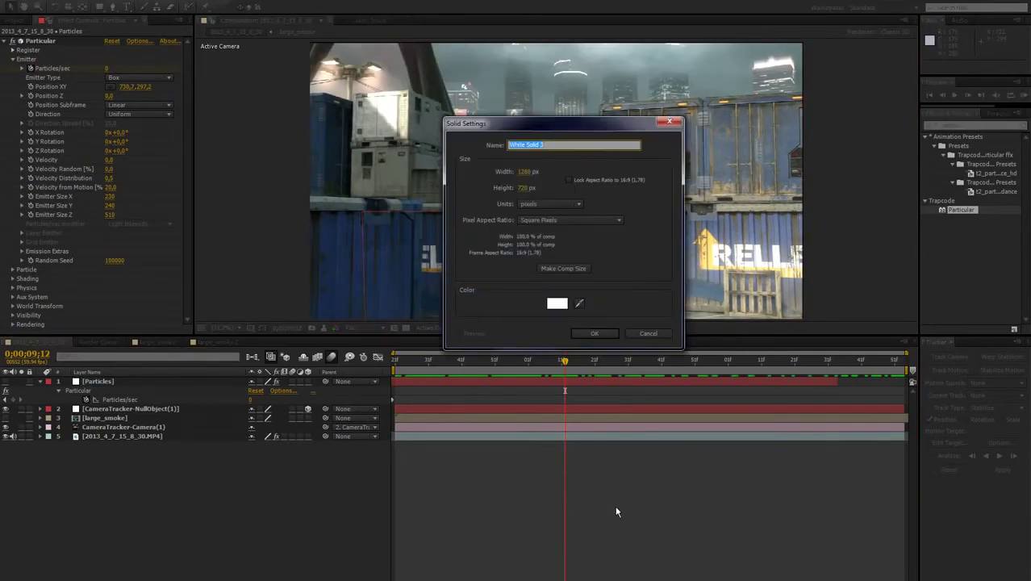
left_click(553, 306)
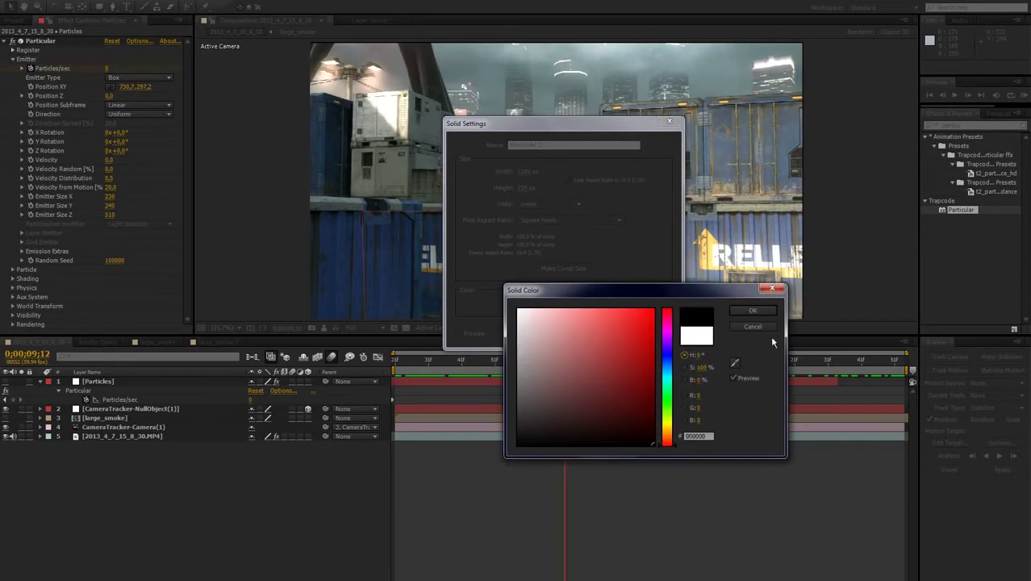
type("000000")
left_click(752, 312)
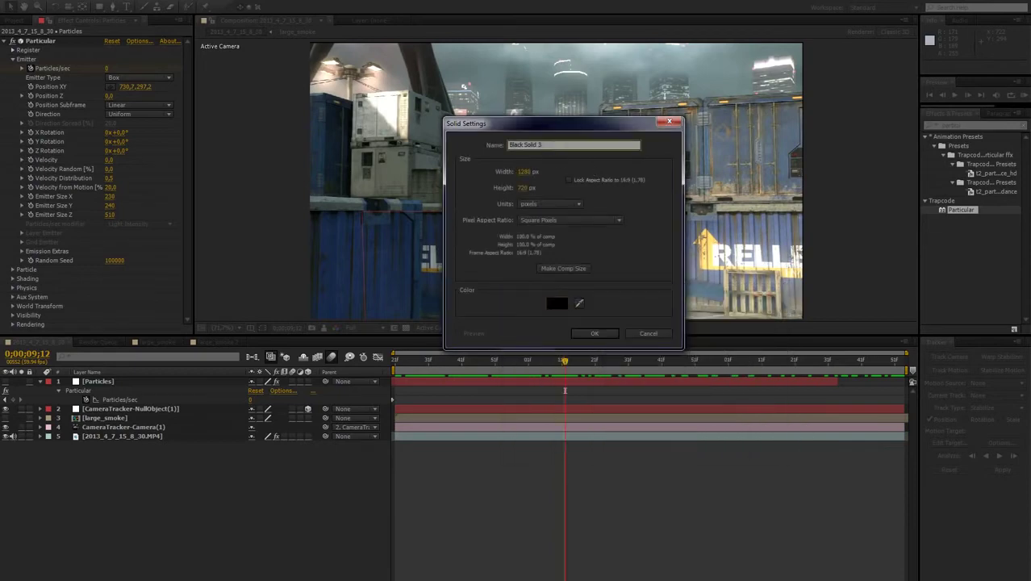
type("Flare")
key("Return")
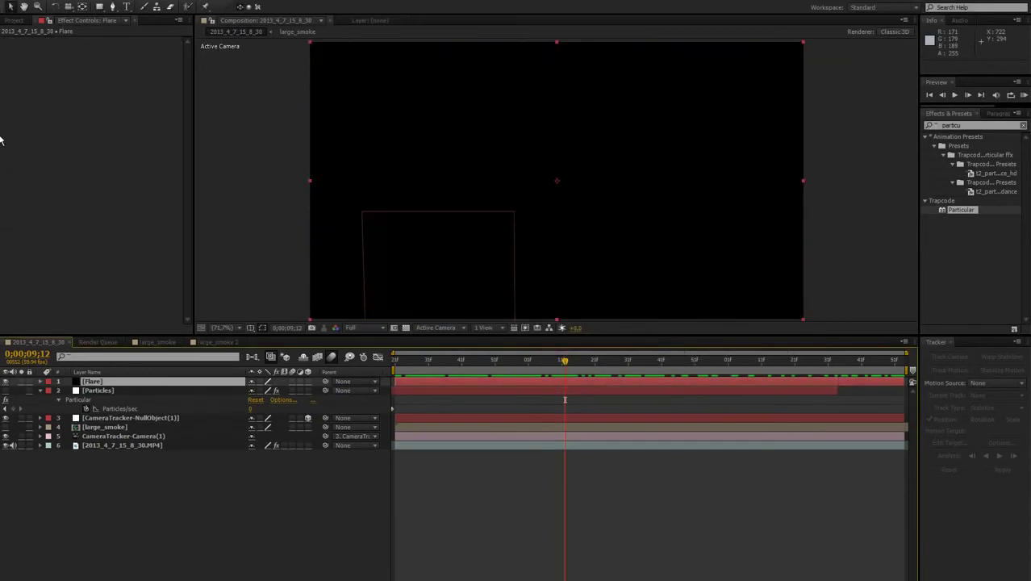
- Apply the Optical Flares effect to the Flare layer and set the layer's blending mode to Add
double_click(960, 126)
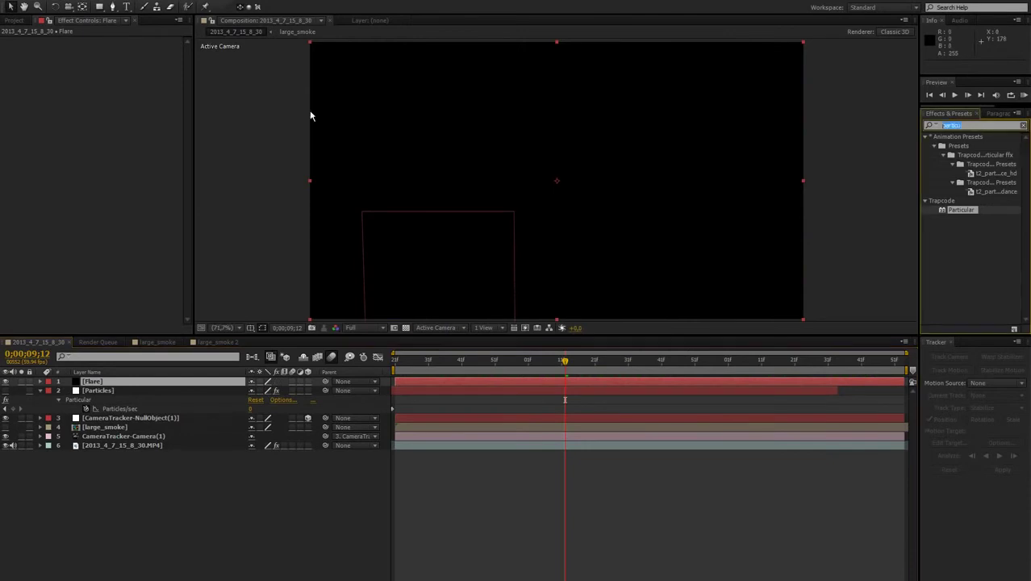
type("optical")
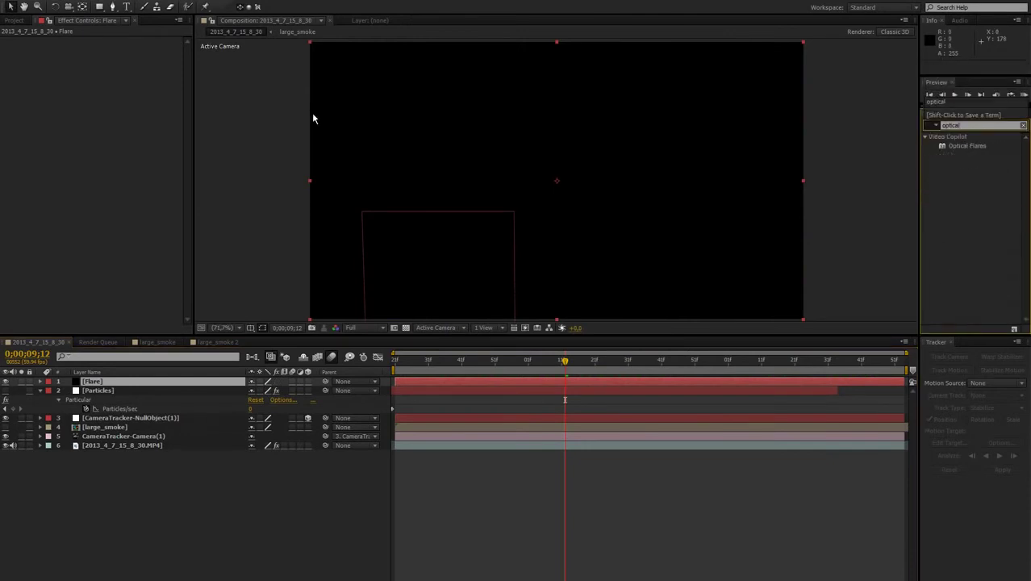
double_click(963, 146)
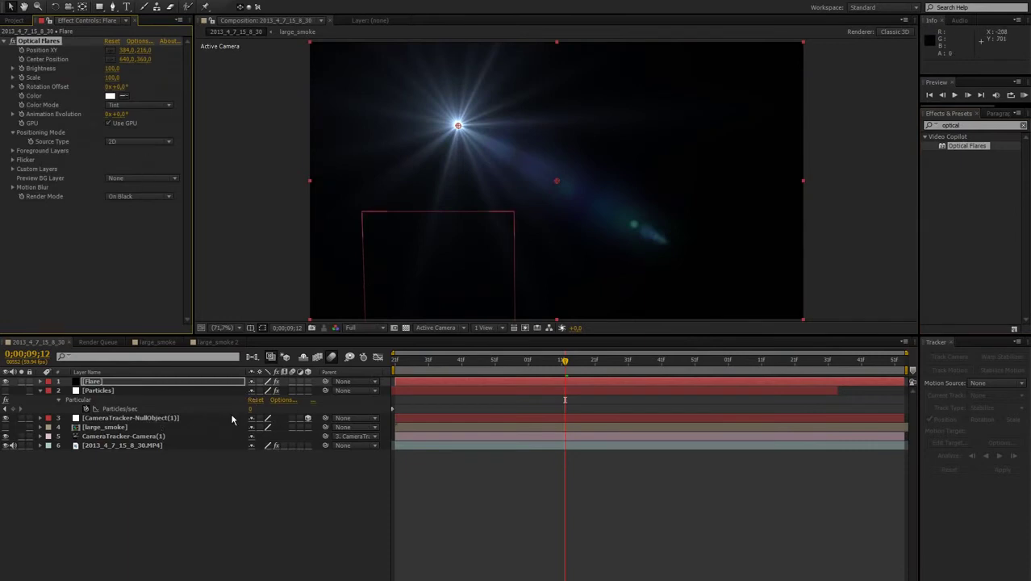
key("F4")
left_click(278, 258)
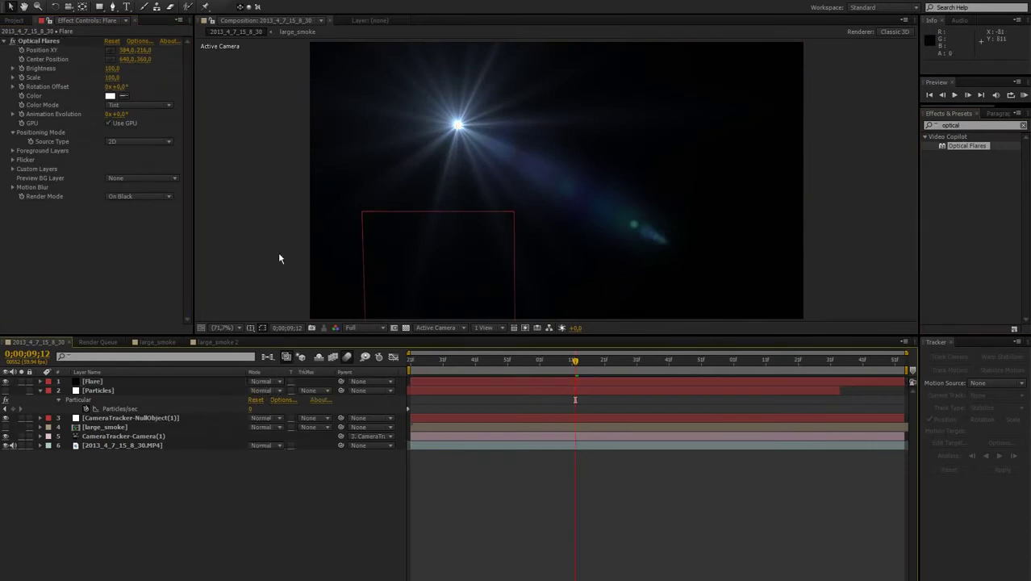
left_click(267, 381)
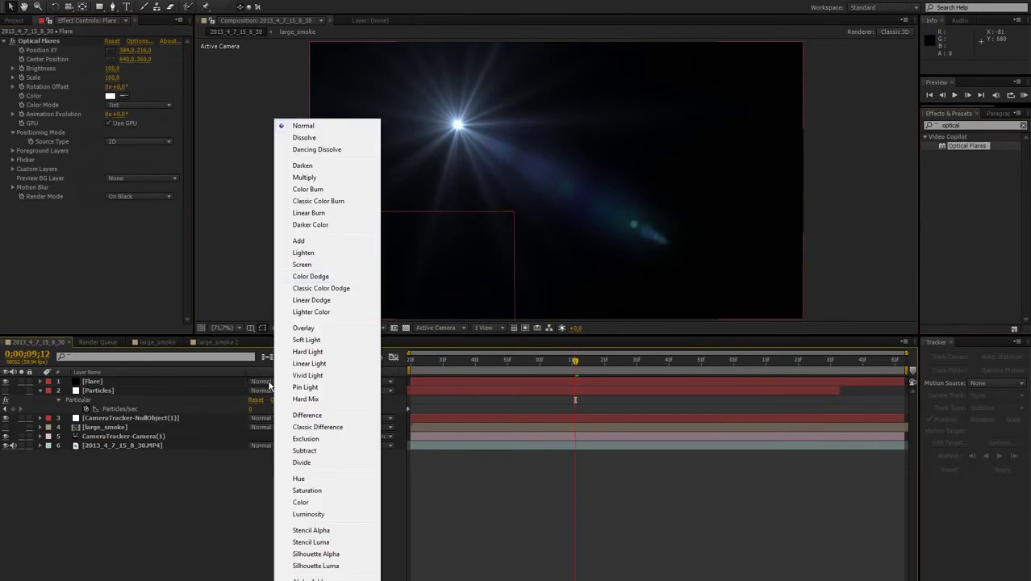
left_click(299, 241)
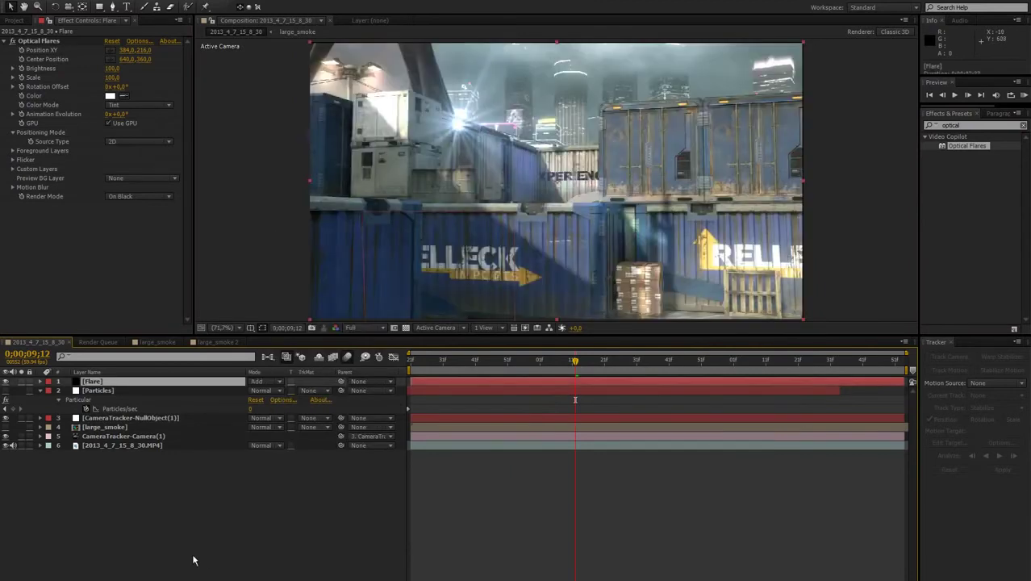
left_click(51, 41)
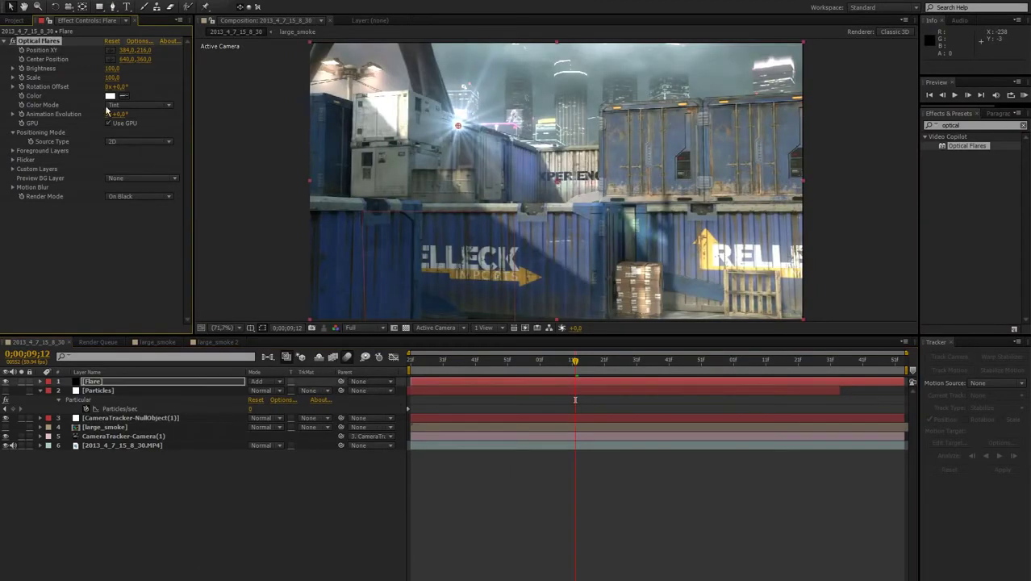
- Show the CameraTracker points on the game footage and delete the Particles layer
left_click(124, 429)
left_click(120, 437)
left_click(120, 445)
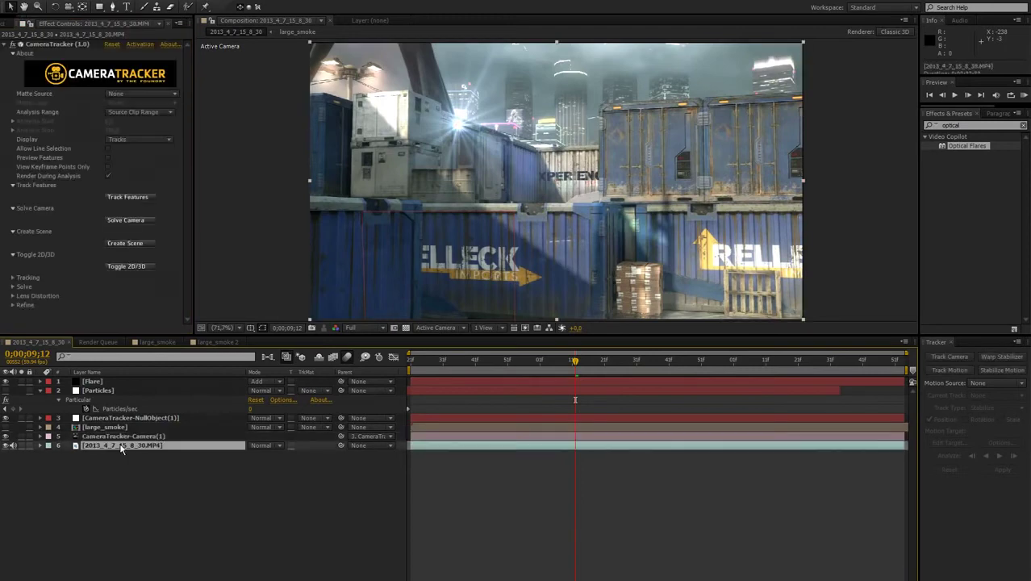
left_click(54, 45)
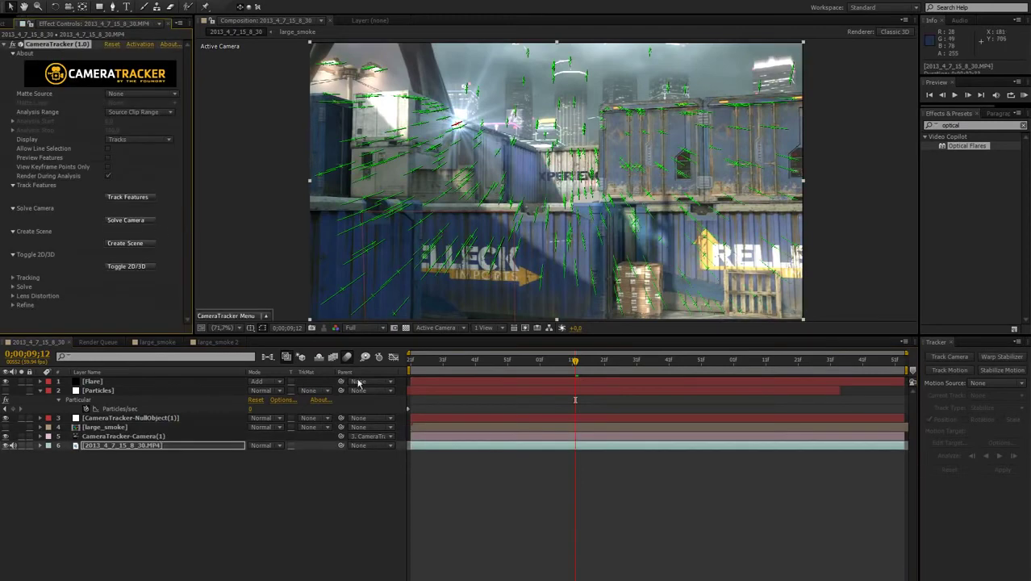
left_click(211, 476)
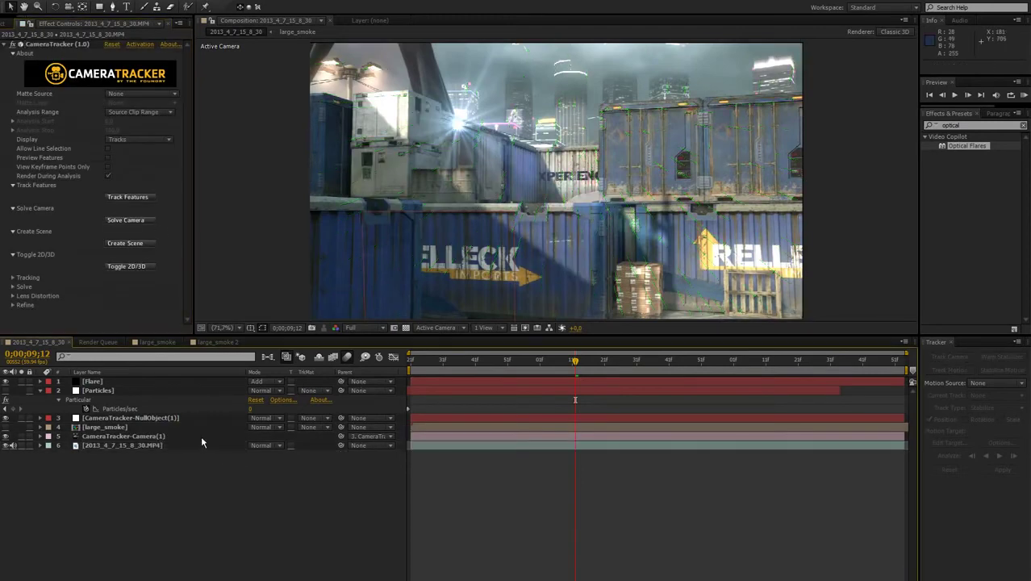
left_click(99, 392)
key("Delete")
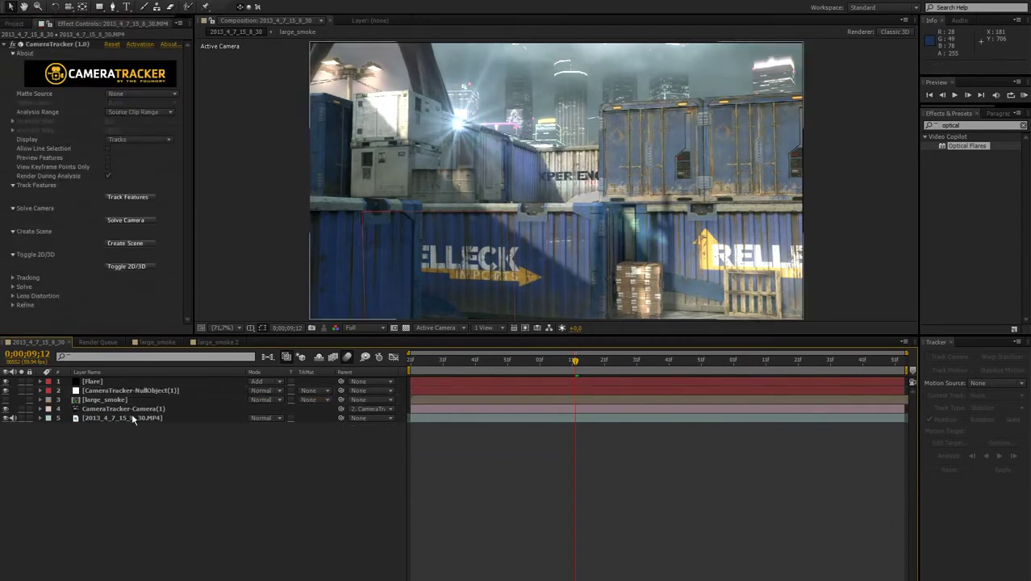
- Set the CameraTracker ground plane origin at a track point on the central skyline tower
left_click(126, 418)
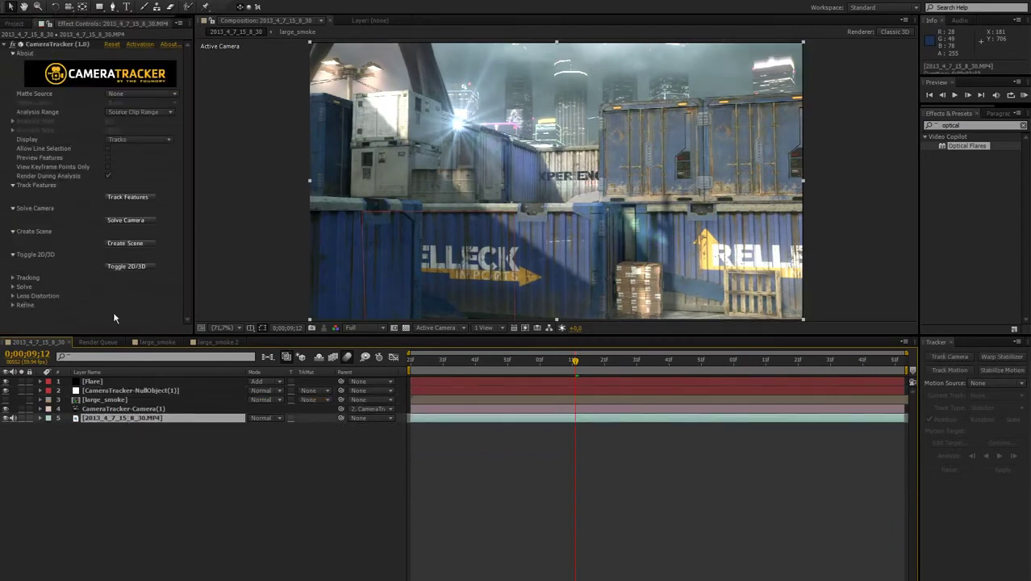
left_click(37, 46)
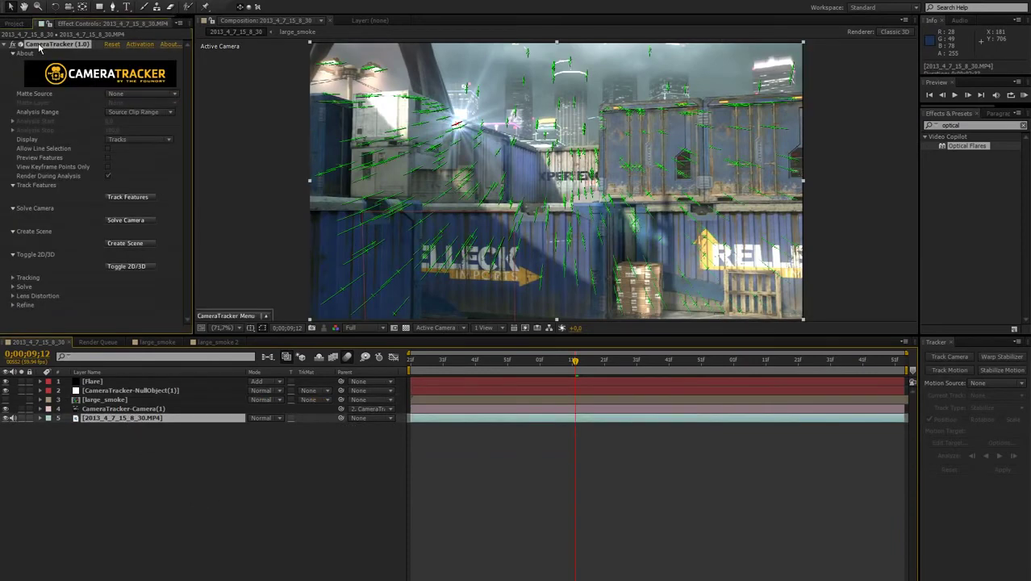
right_click(554, 79)
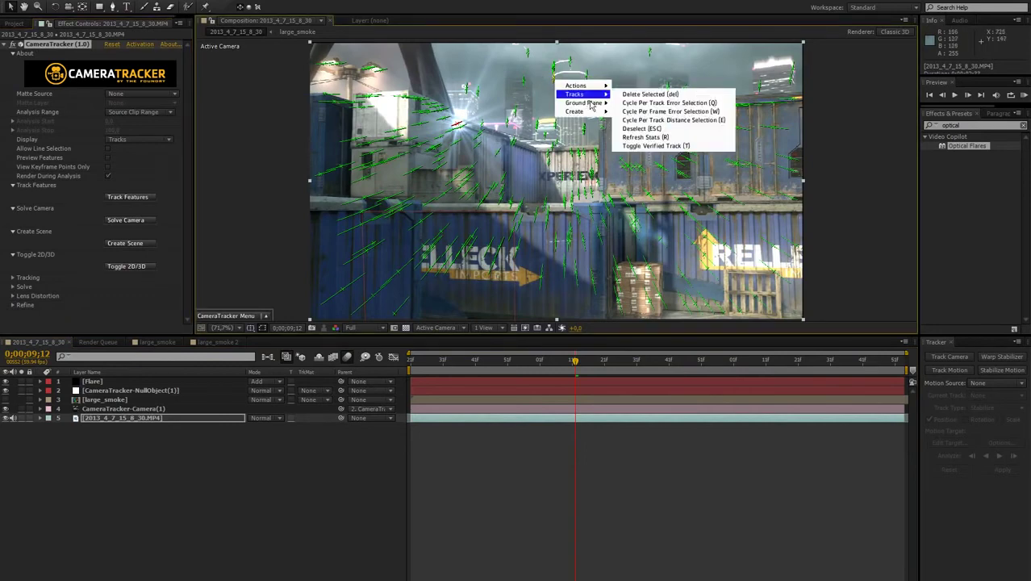
mouse_move(593, 103)
left_click(636, 111)
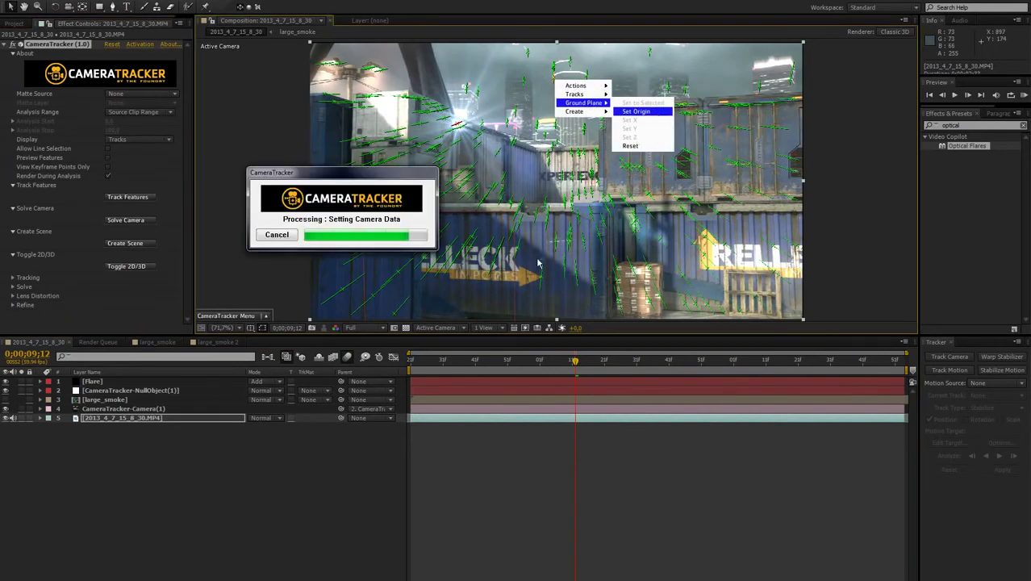
left_click(237, 549)
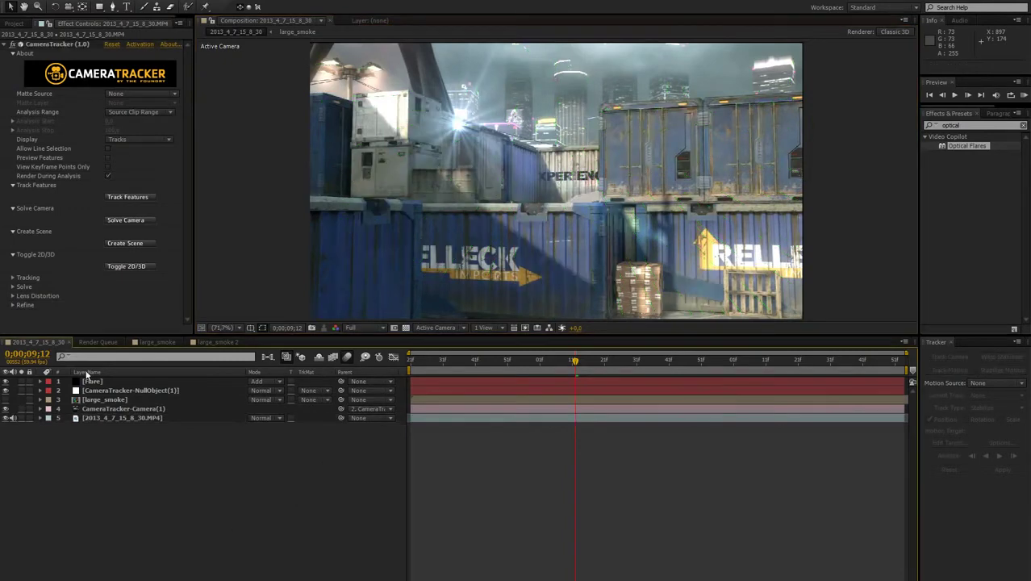
- Set the Optical Flares source type to 3D, its brightness to 600 and its scale to 380
left_click(91, 381)
left_click(113, 143)
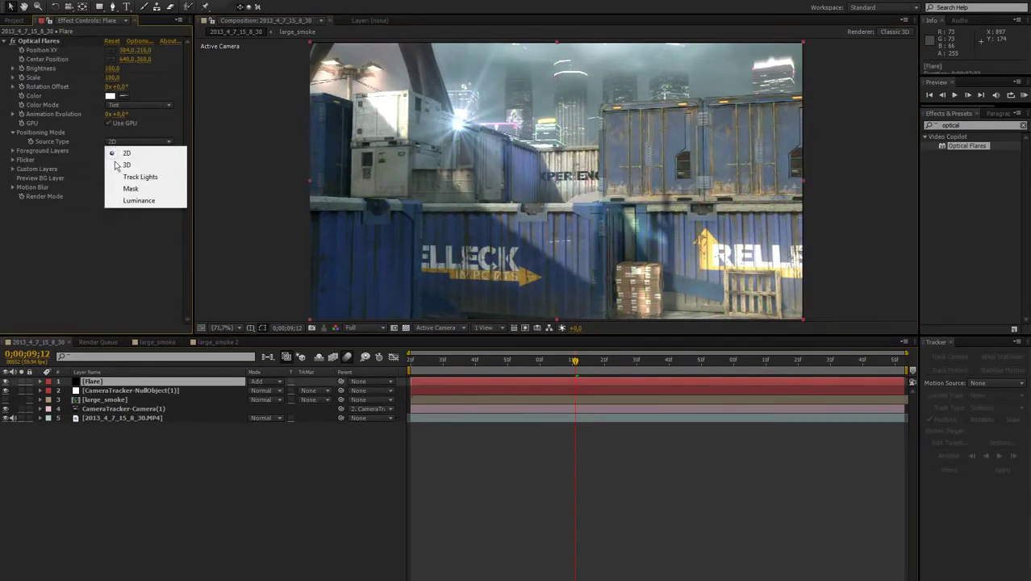
left_click(127, 167)
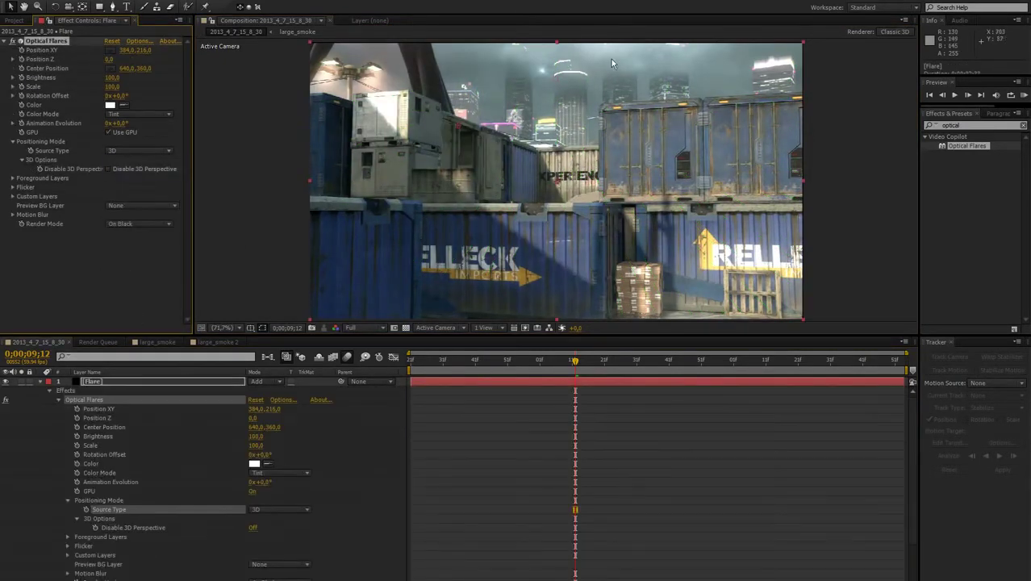
left_click_drag(117, 76, 133, 91)
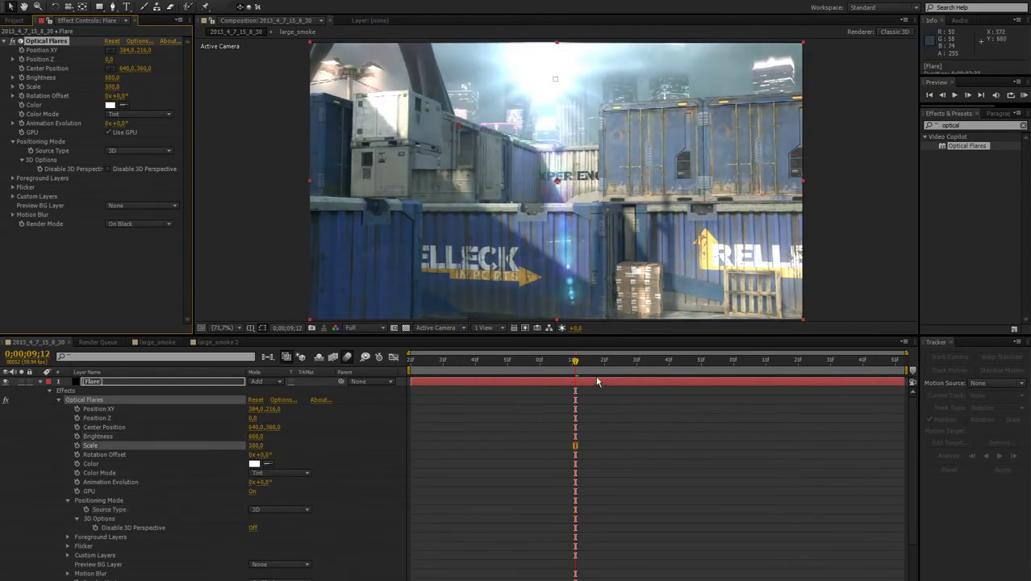
- Play through the shot to check the flare against the camera movement, and collapse the Flare layer's properties
left_click(605, 367)
key("space")
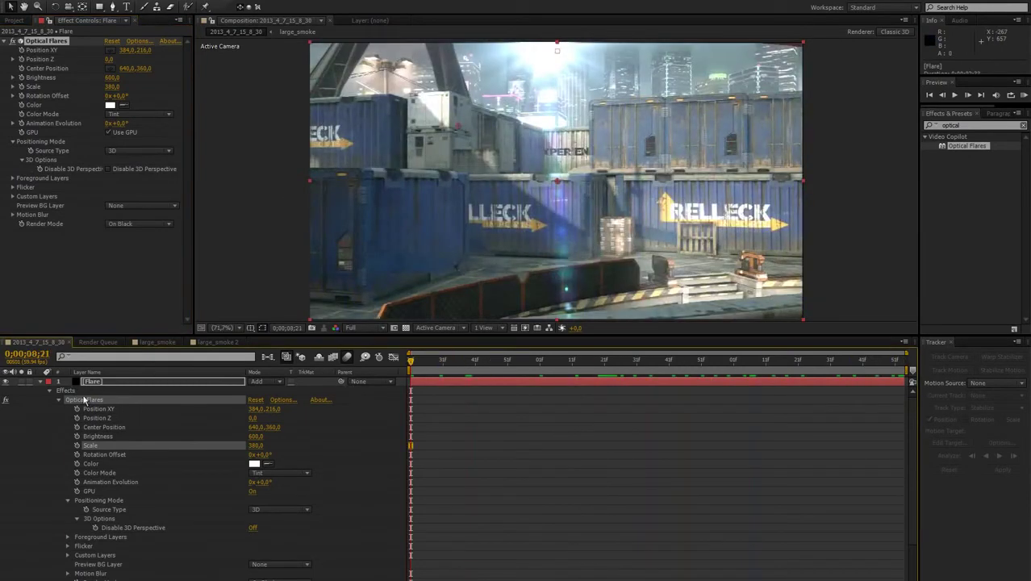
left_click(41, 384)
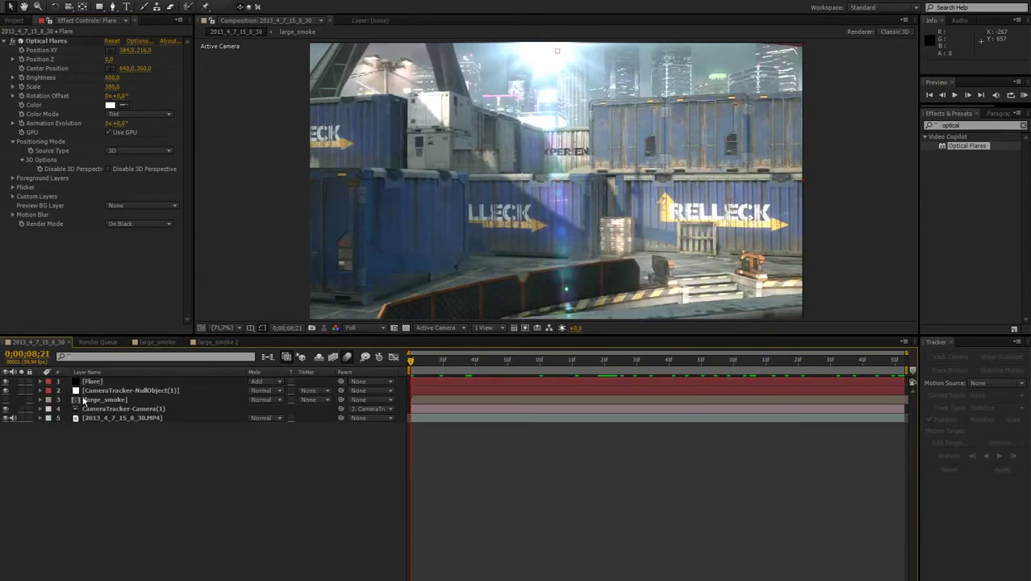
- Set the CameraTracker ground plane origin at the track point on the lamps above the stacked containers
left_click(100, 418)
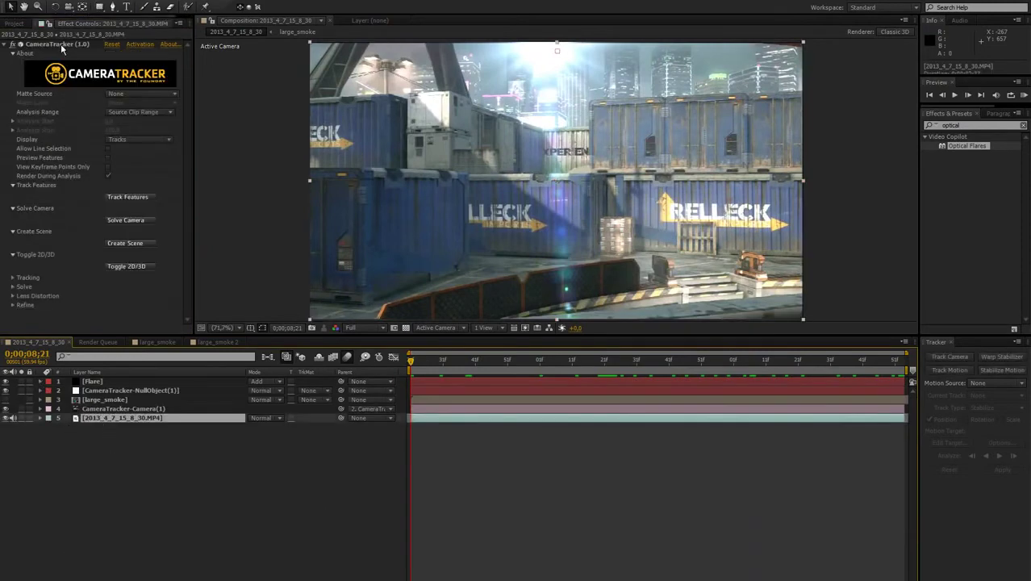
left_click(61, 46)
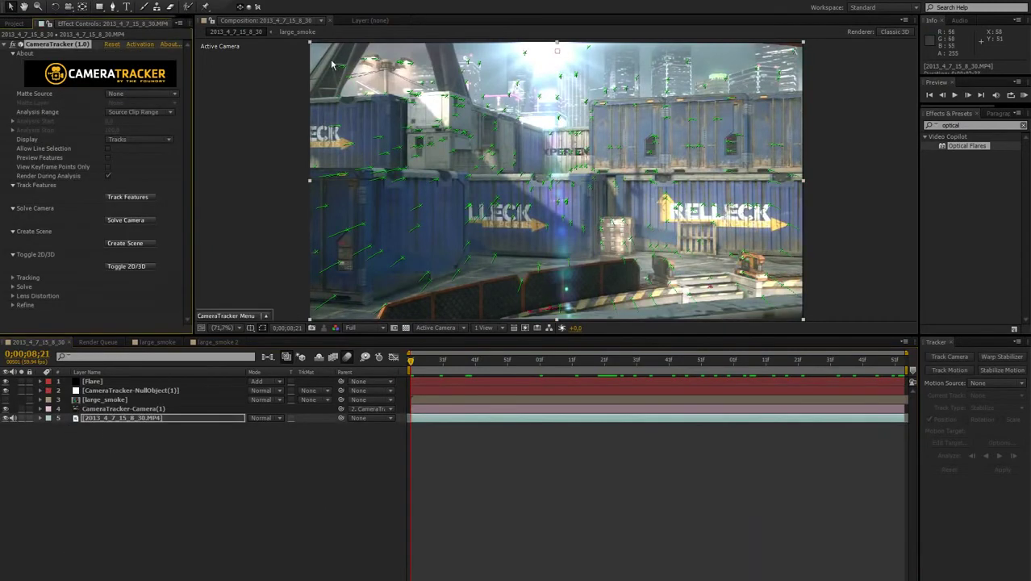
right_click(375, 61)
mouse_move(404, 82)
left_click(456, 90)
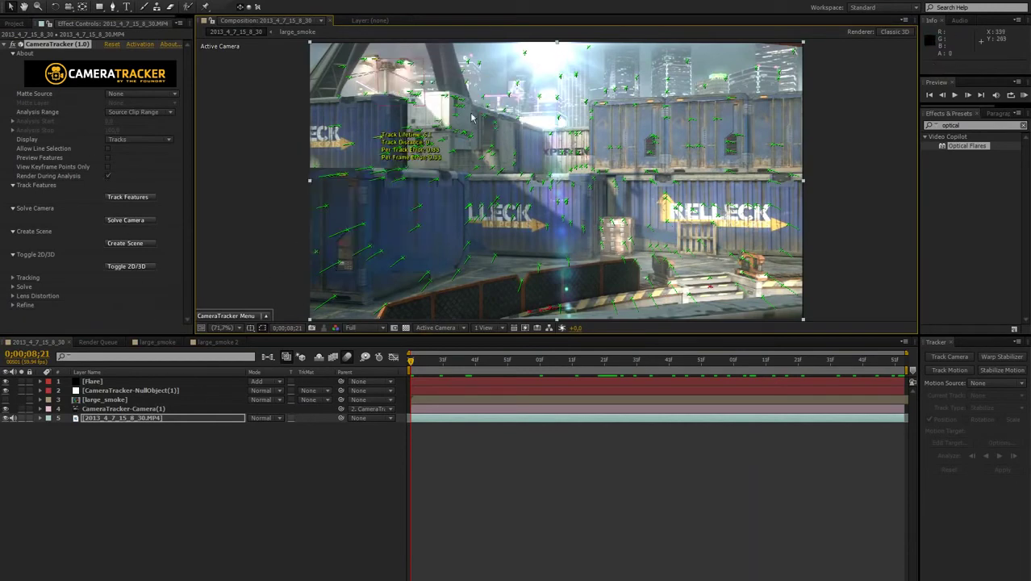
- Set the Optical Flares brightness on the Flare layer to 100
left_click(88, 390)
left_click(90, 380)
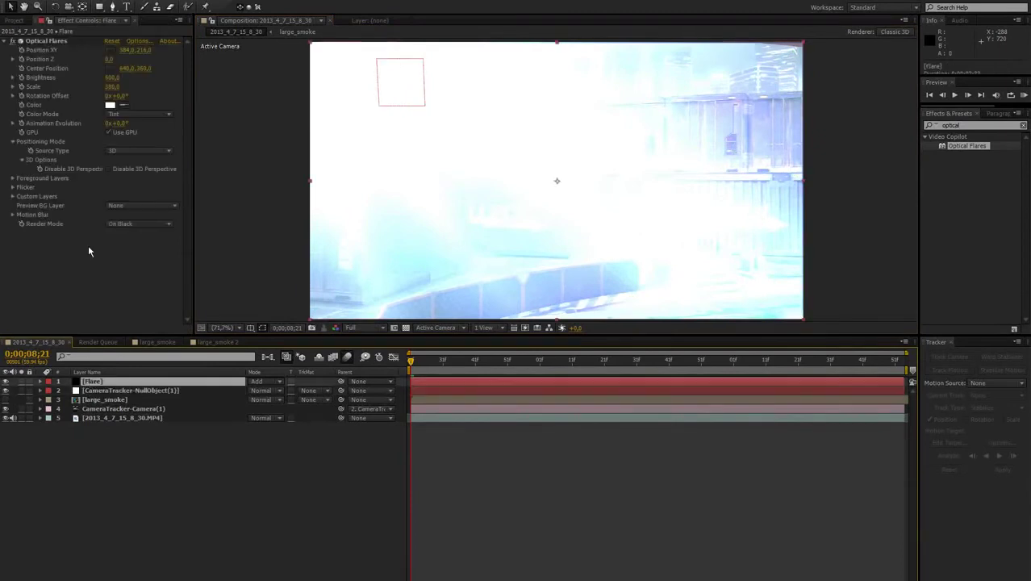
left_click(111, 77)
type("300")
key("Return")
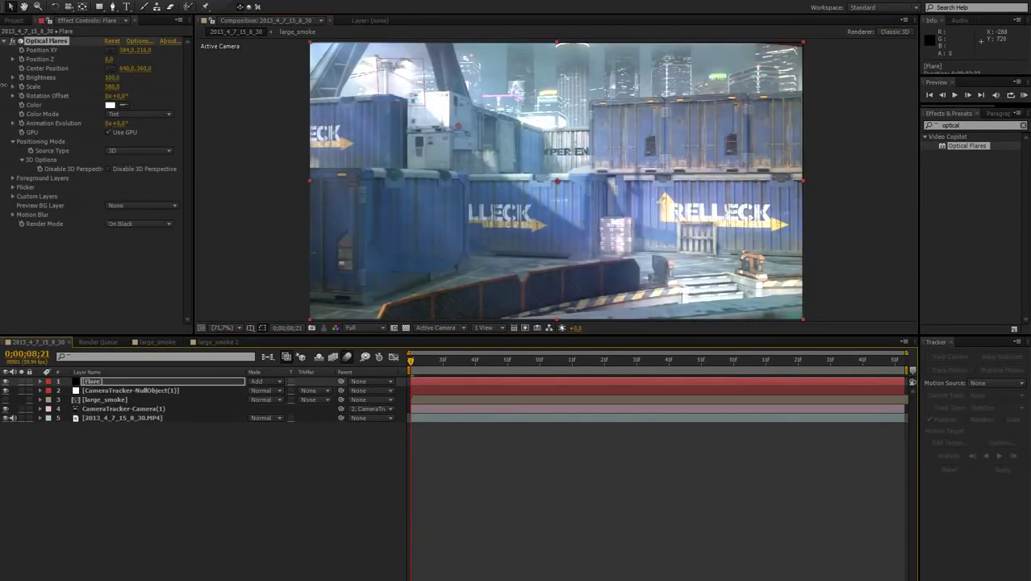
- Try Optical Flares brightness 70 and scale 150 with the flare moved near the frame's centre, and preview the shot
left_click_drag(111, 88, 64, 92)
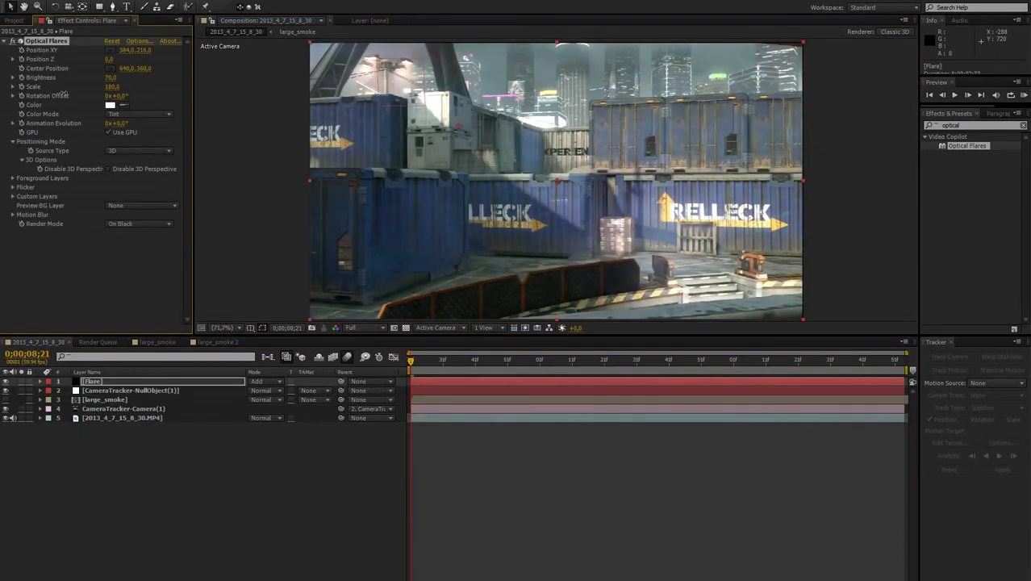
left_click_drag(460, 130, 554, 180)
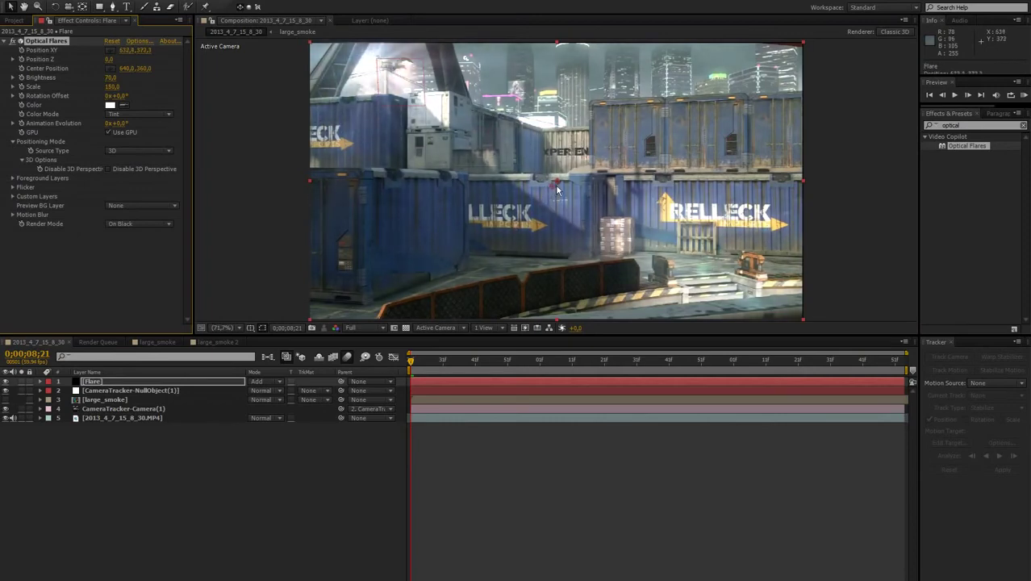
left_click_drag(423, 369, 731, 369)
key("space")
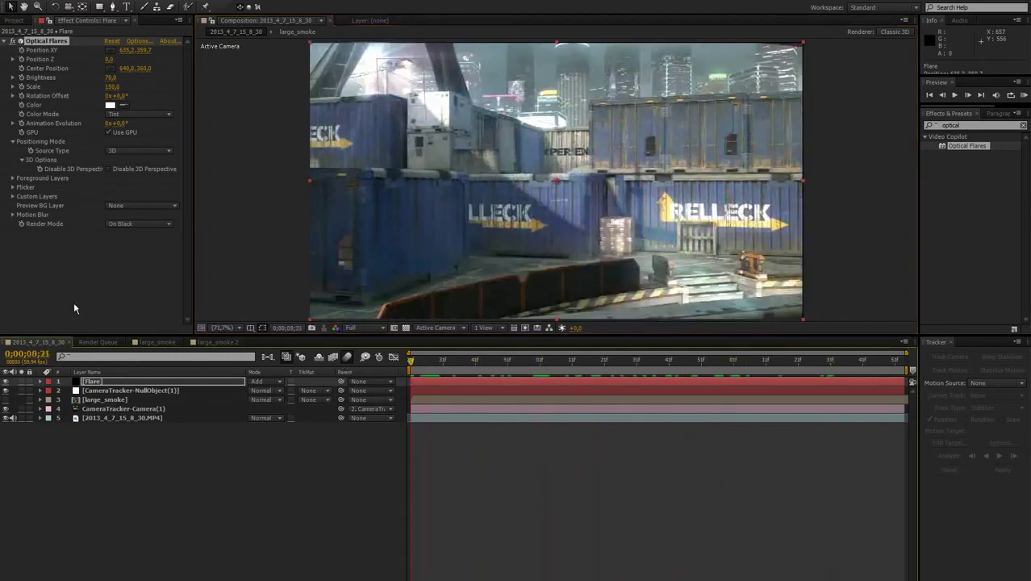
- Undo the recent flare changes until the source type is back to 2D and the Particles layer is restored
key("ctrl+z")
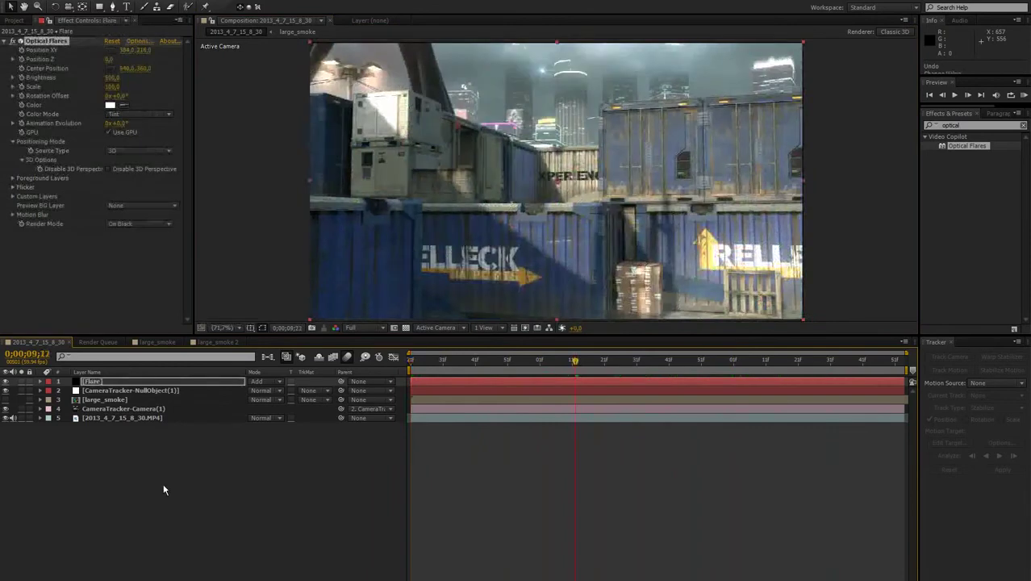
key("ctrl+z")
key("ctrl+z")
key("ctrl+z")
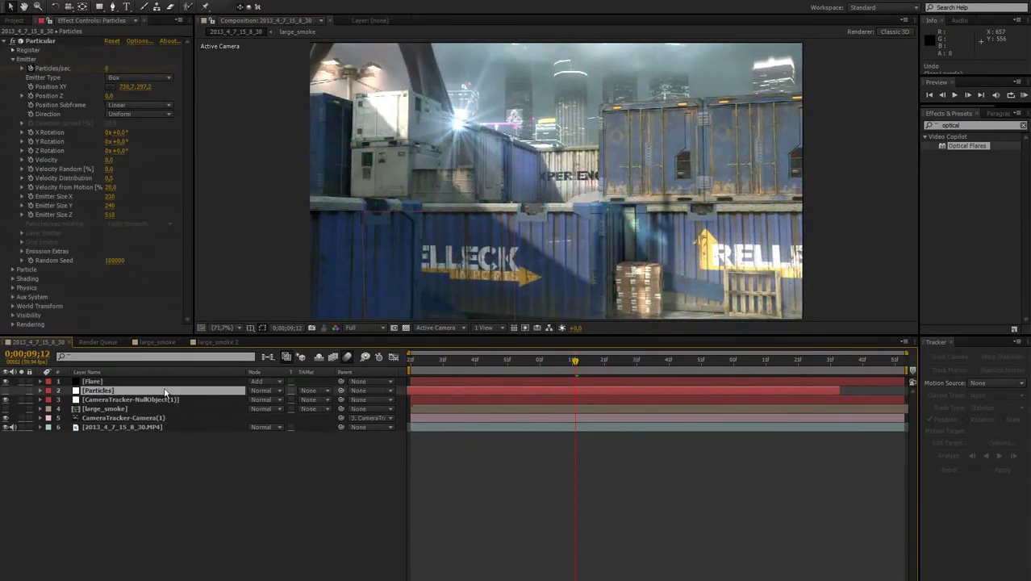
- Create a CameraTracker null object at the track point in the sky above the containers and reveal its position
left_click(73, 428)
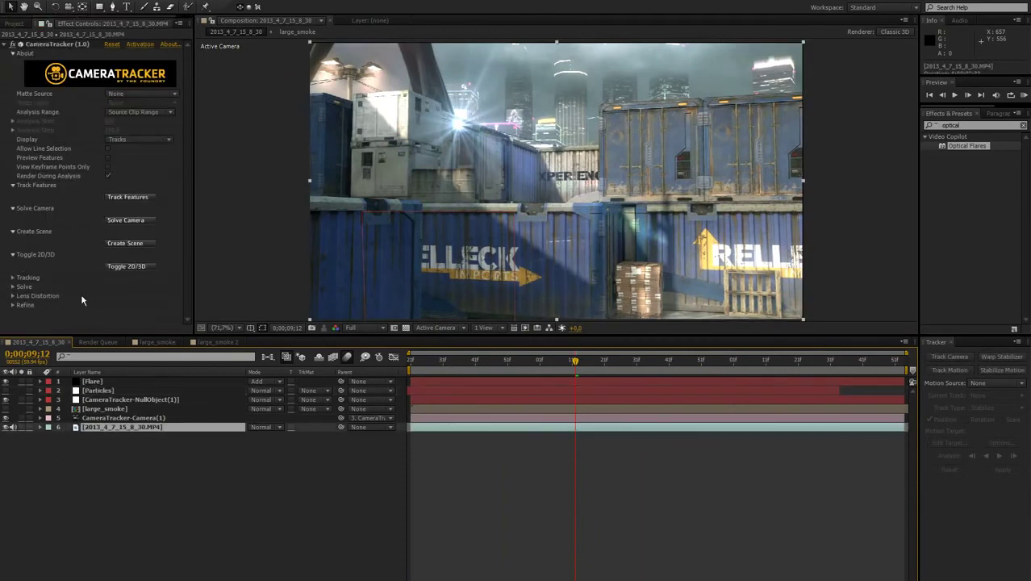
left_click(59, 43)
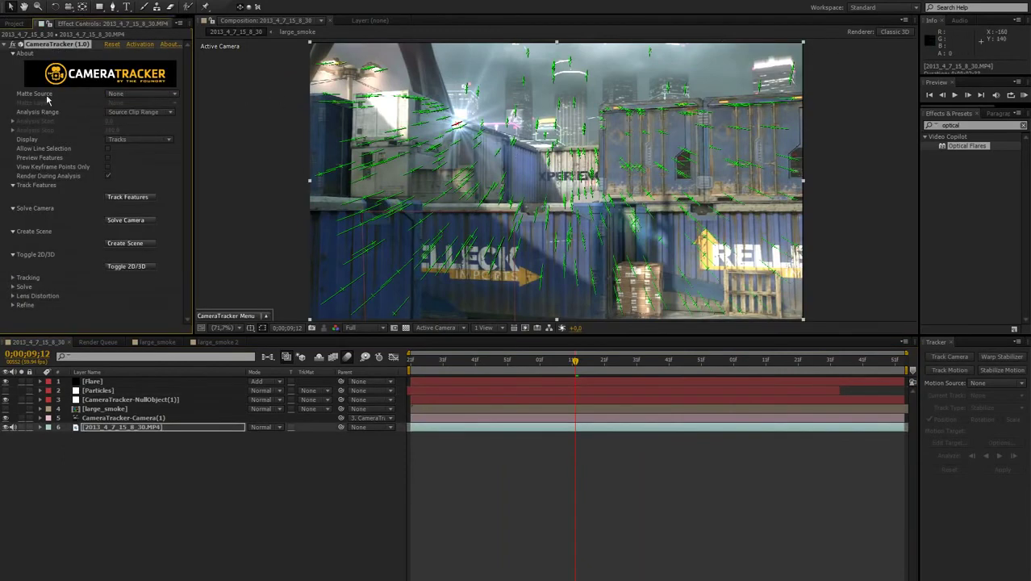
mouse_move(524, 81)
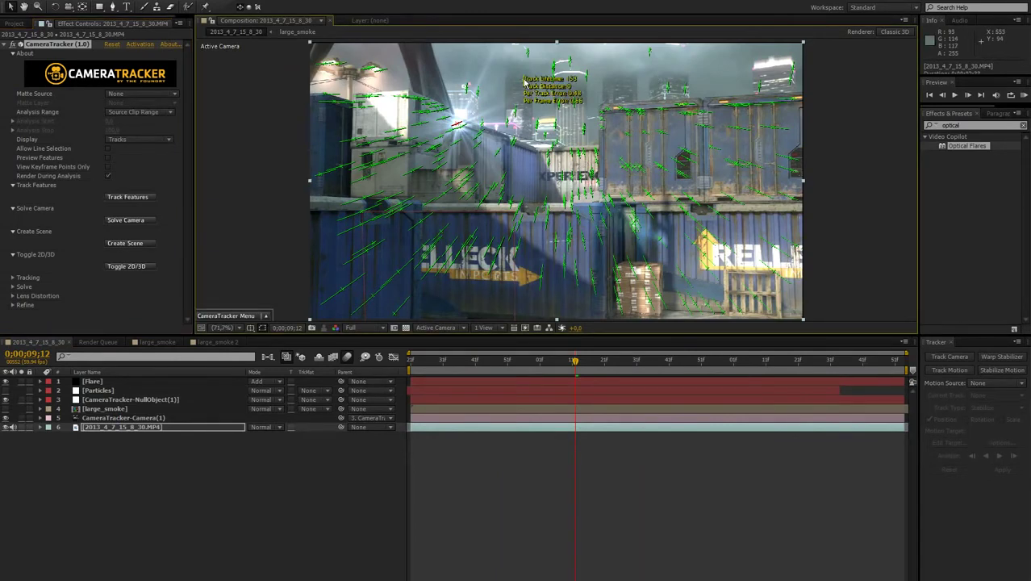
right_click(524, 80)
mouse_move(553, 111)
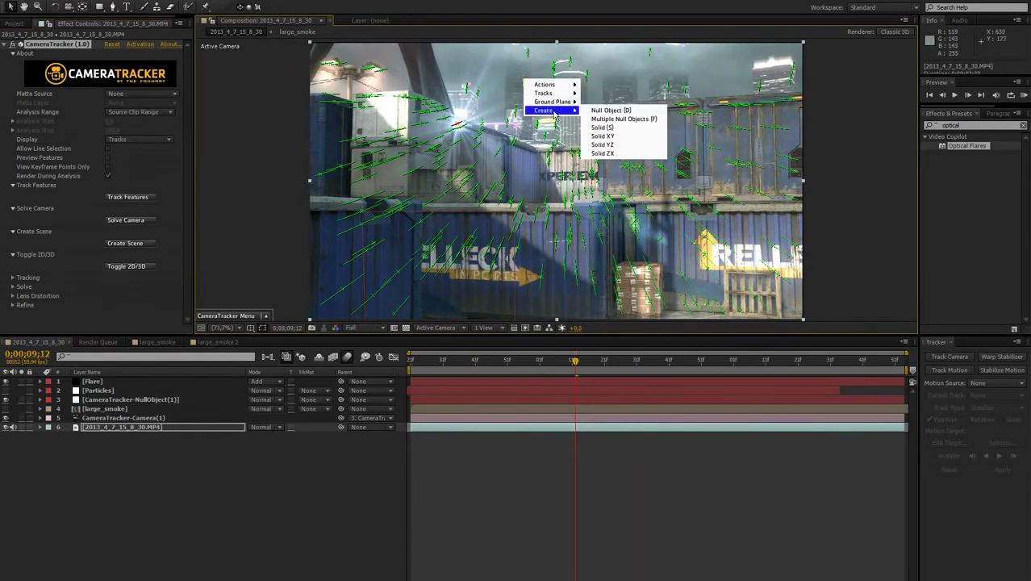
left_click(611, 110)
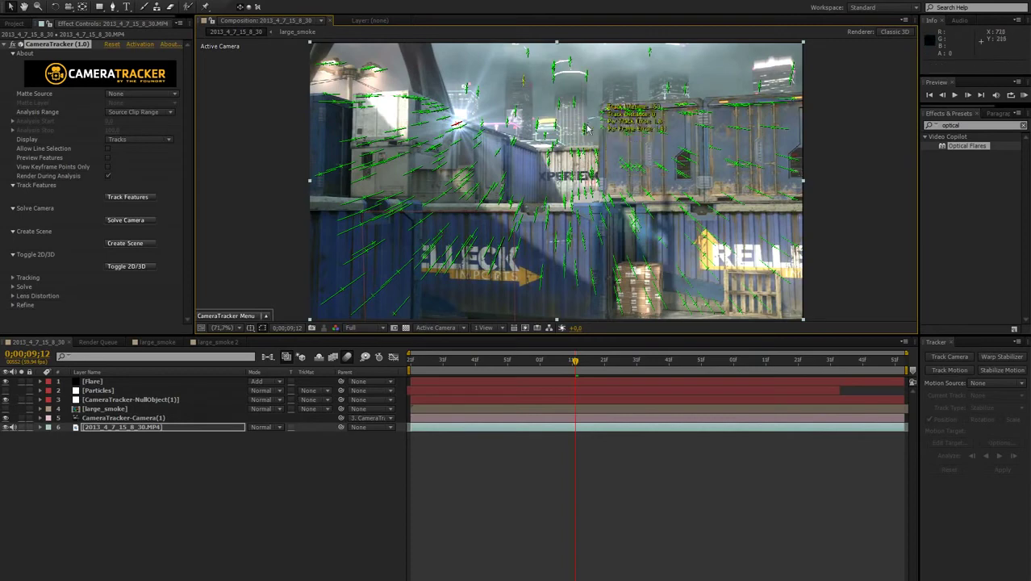
left_click(113, 383)
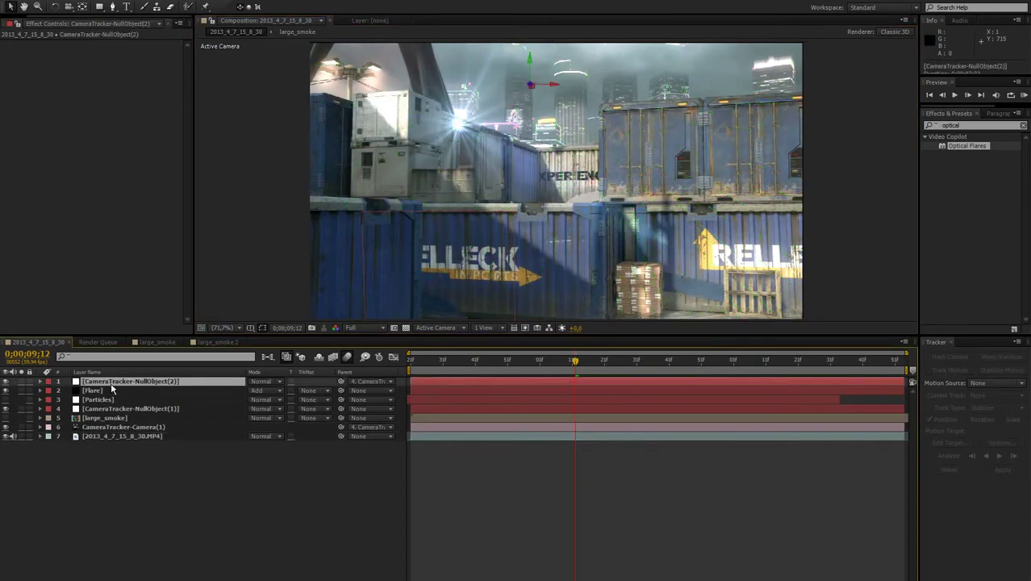
key("p")
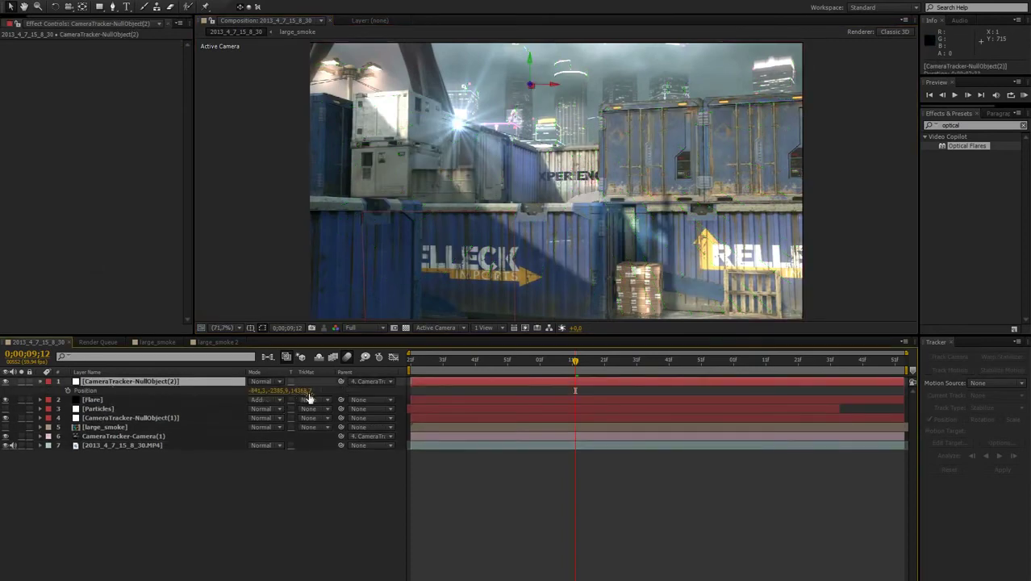
- Set the Optical Flares source type on the Flare layer to 3D
left_click(93, 400)
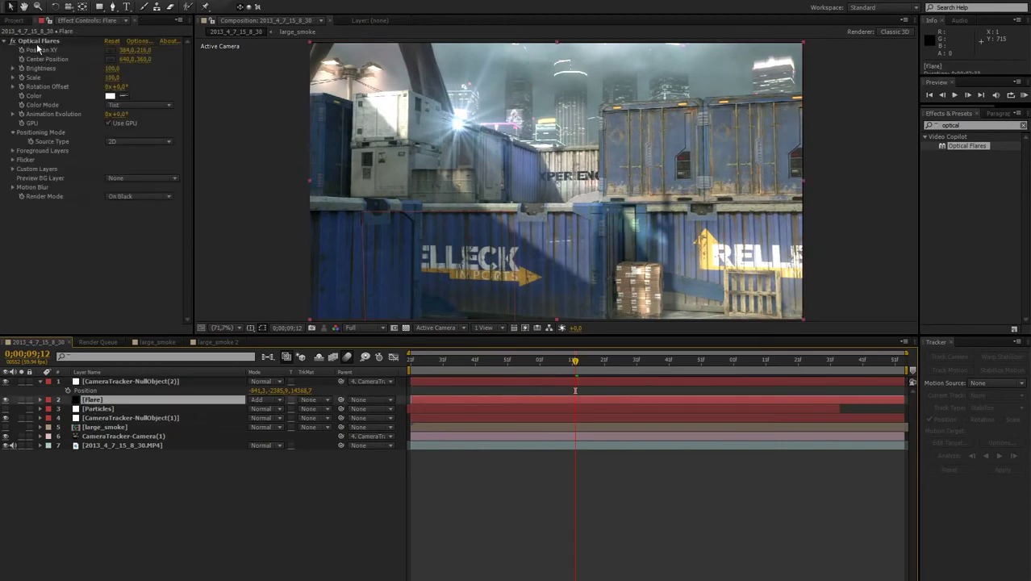
left_click(118, 142)
left_click(125, 162)
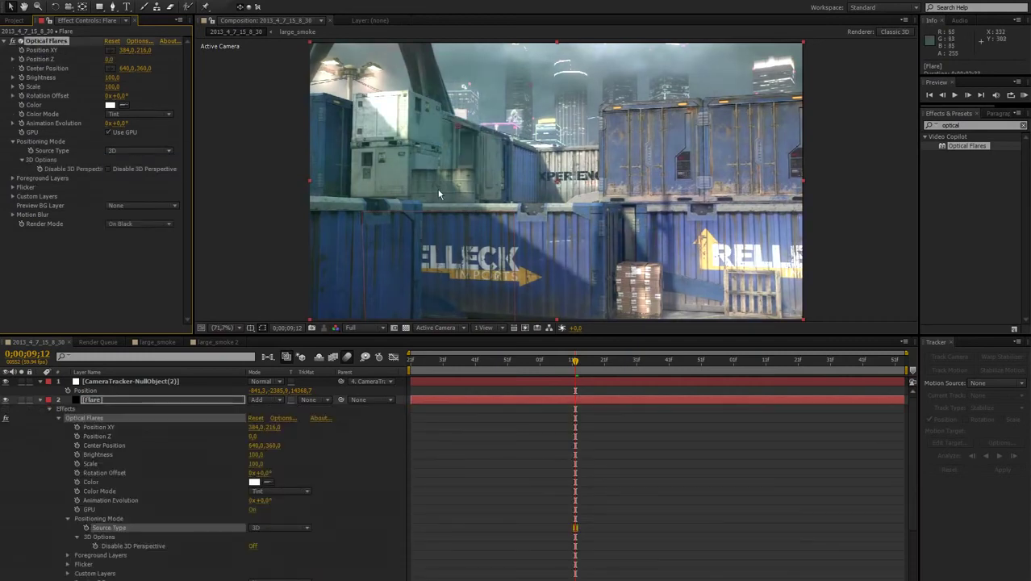
- Move the flare to Position XY 628, 358 at the start of the shot and scrub through to check its tracking
scroll(439, 194, "down", 2)
key("Page_Up")
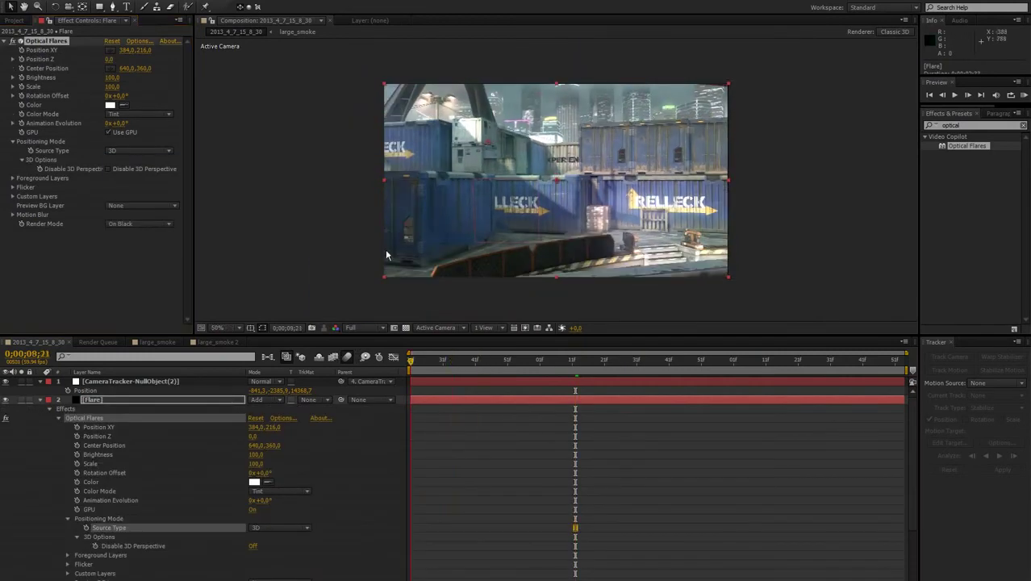
left_click_drag(488, 145, 555, 218)
left_click_drag(530, 360, 195, 355)
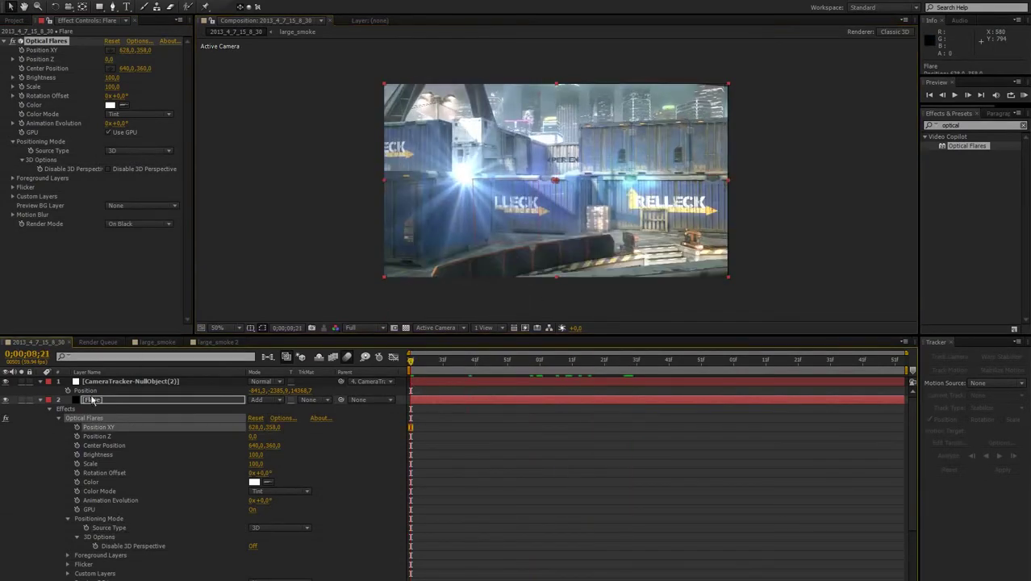
- Copy the second CameraTracker null's coordinates into the flare: Position XY -841.3, -2385.9 and Position Z 14368.7
left_click(300, 390)
type("14368,7318")
key("Return")
left_click(284, 390)
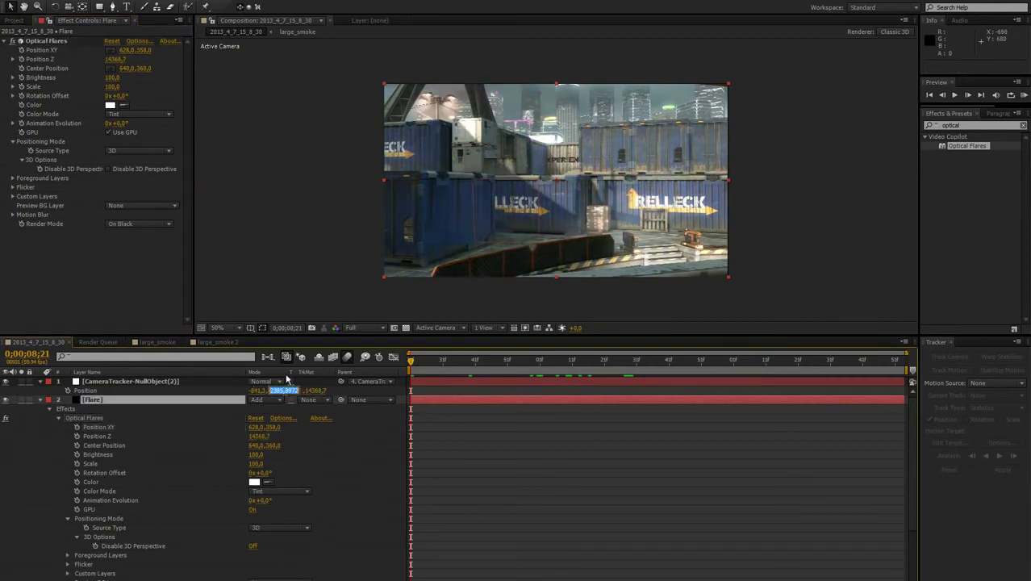
left_click(144, 55)
type("-2385,8972")
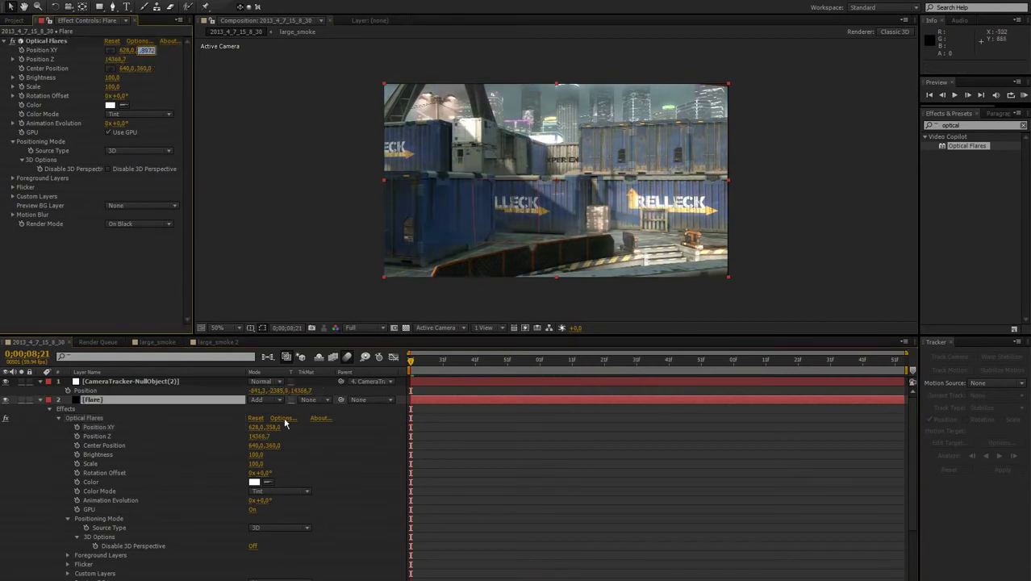
key("Return")
left_click(123, 50)
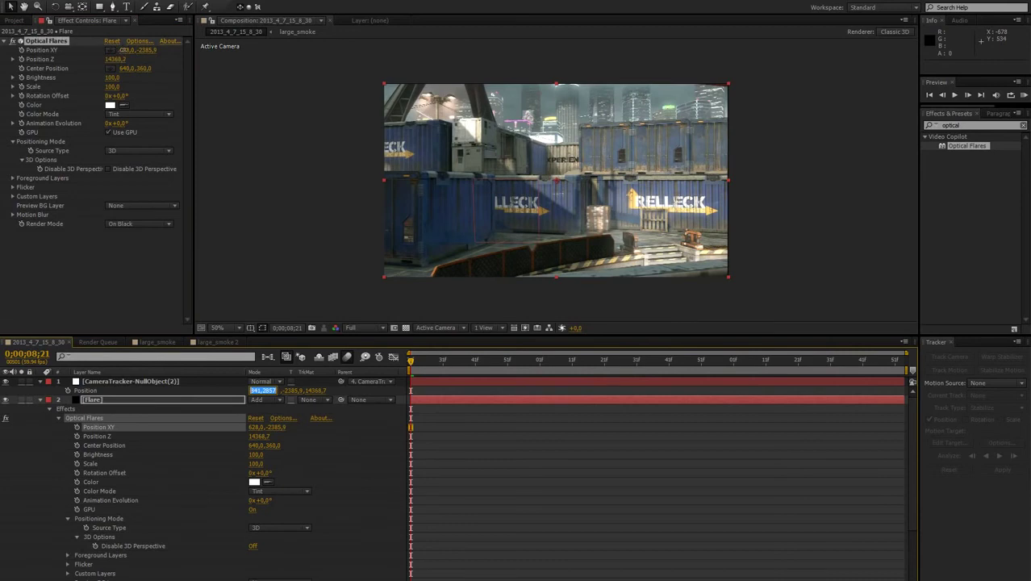
type("-841,3")
key("Return")
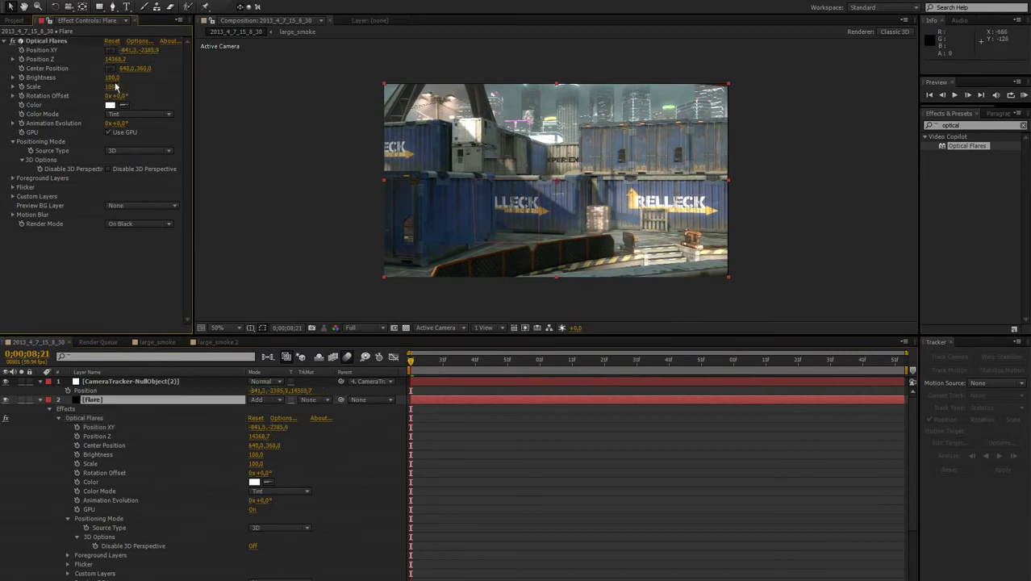
- Set the flare's brightness to 370, scale to 420 and Position XY to -302.3, -1789.9, and scrub to check its tracking
left_click_drag(117, 77, 347, 63)
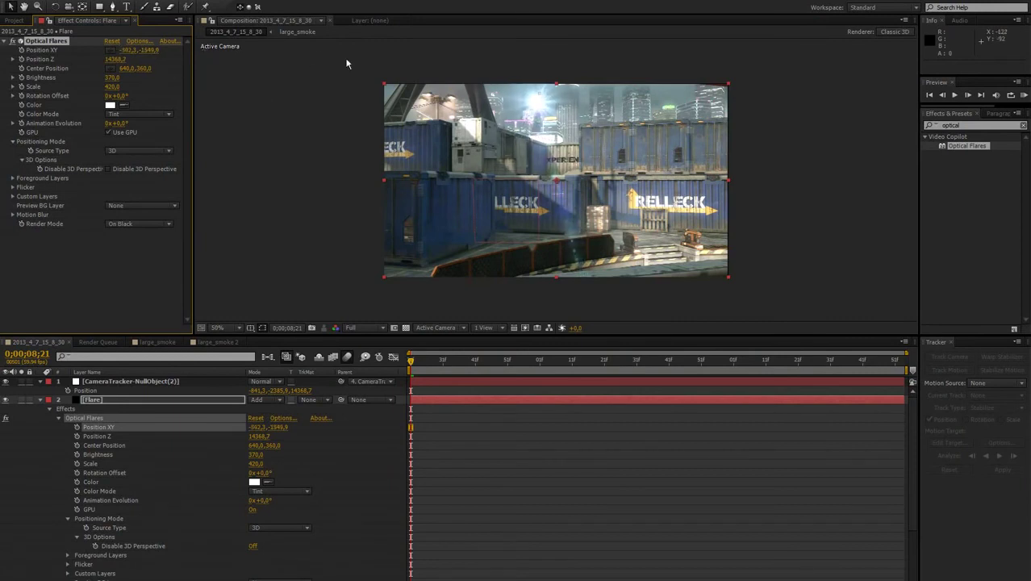
left_click_drag(149, 50, 35, 68)
left_click_drag(506, 369, 253, 321)
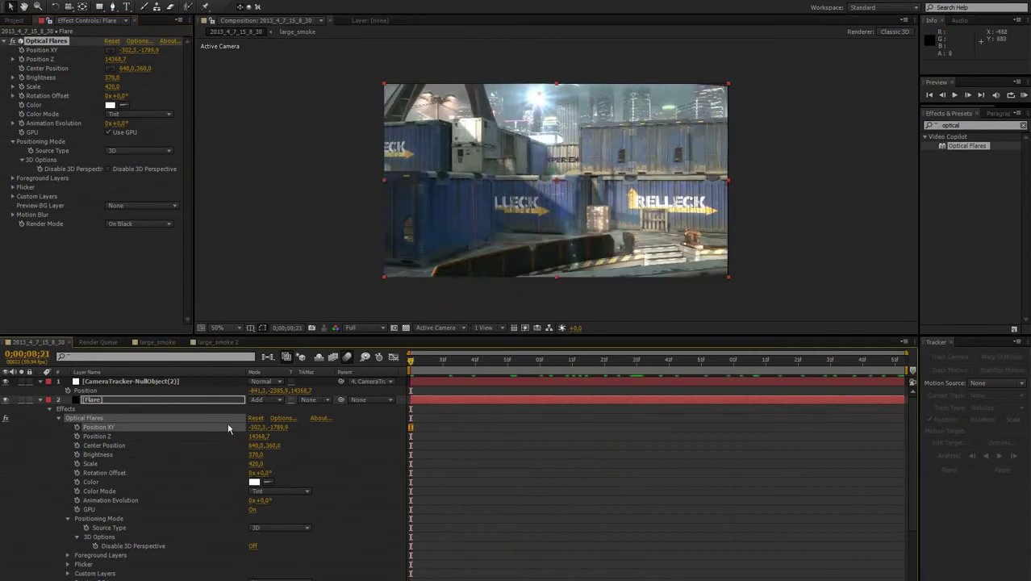
- Collapse all layer properties, enlarge the composition viewer and fit the frame to it
key("ctrl+a")
key("ctrl+grave")
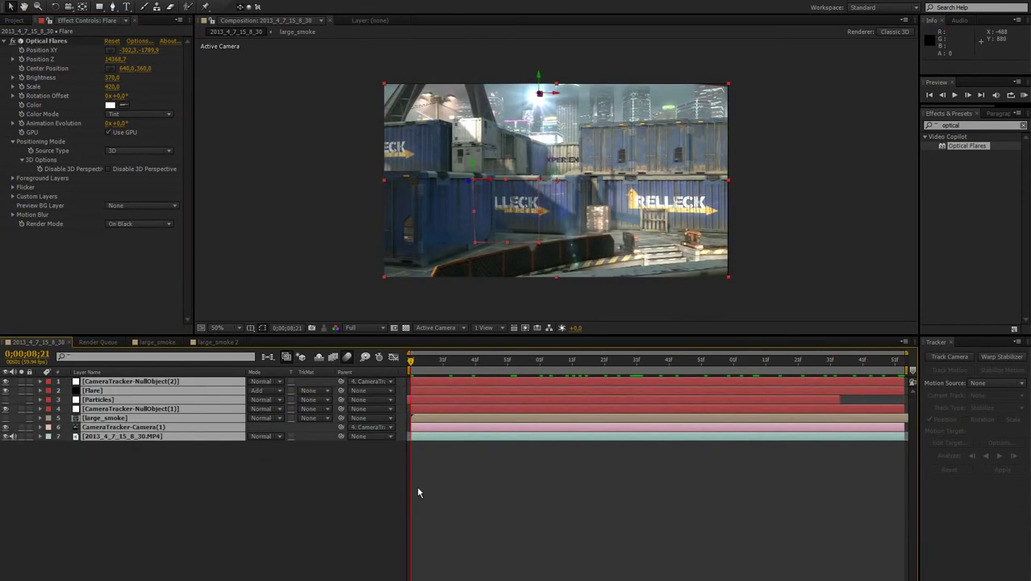
left_click(261, 520)
left_click_drag(328, 336, 327, 360)
left_click(233, 354)
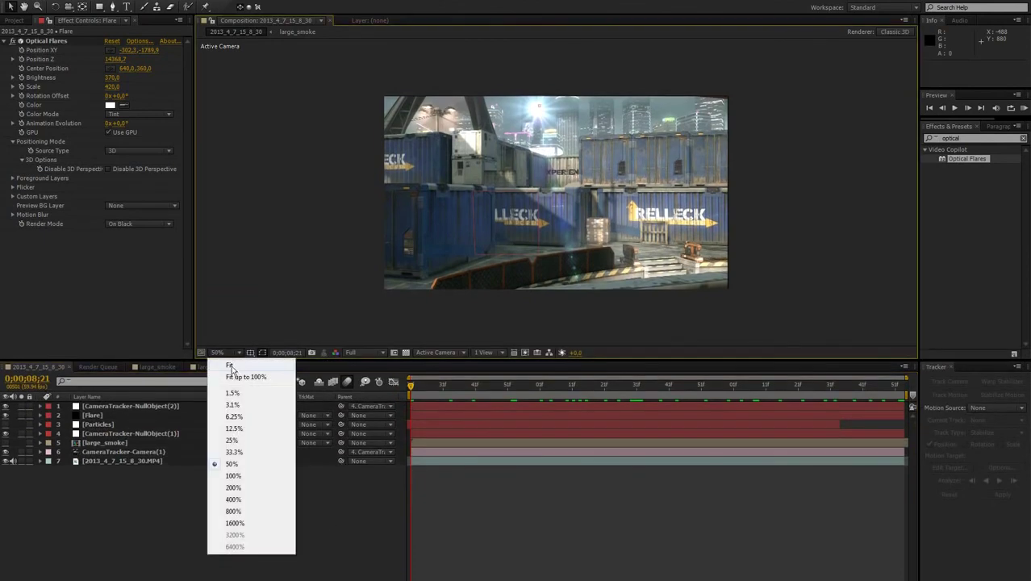
left_click(234, 372)
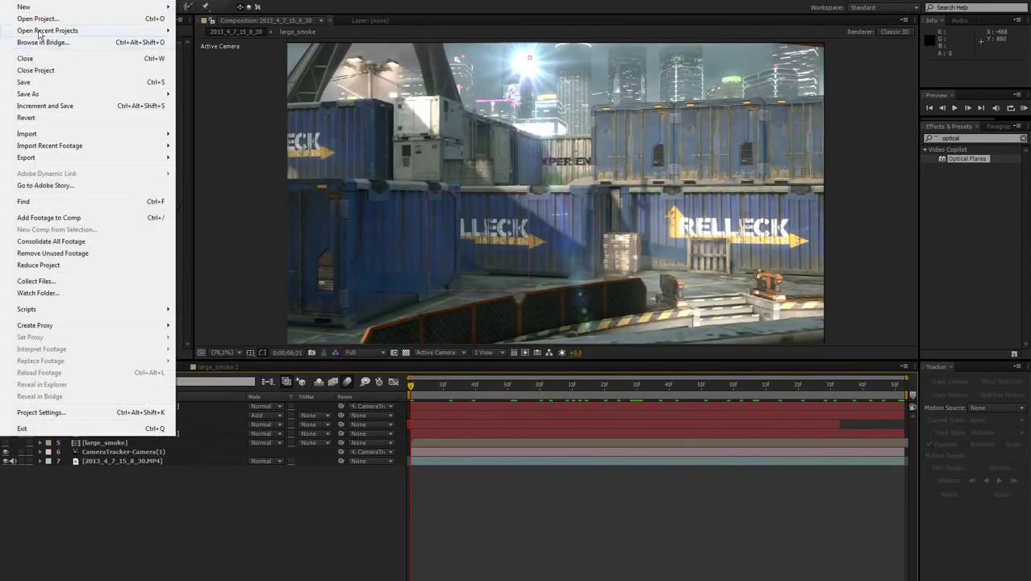
- Open the recent project containing the CLASSIFIED screen, discarding the changes to Tutorial.aep
mouse_move(69, 33)
left_click(257, 46)
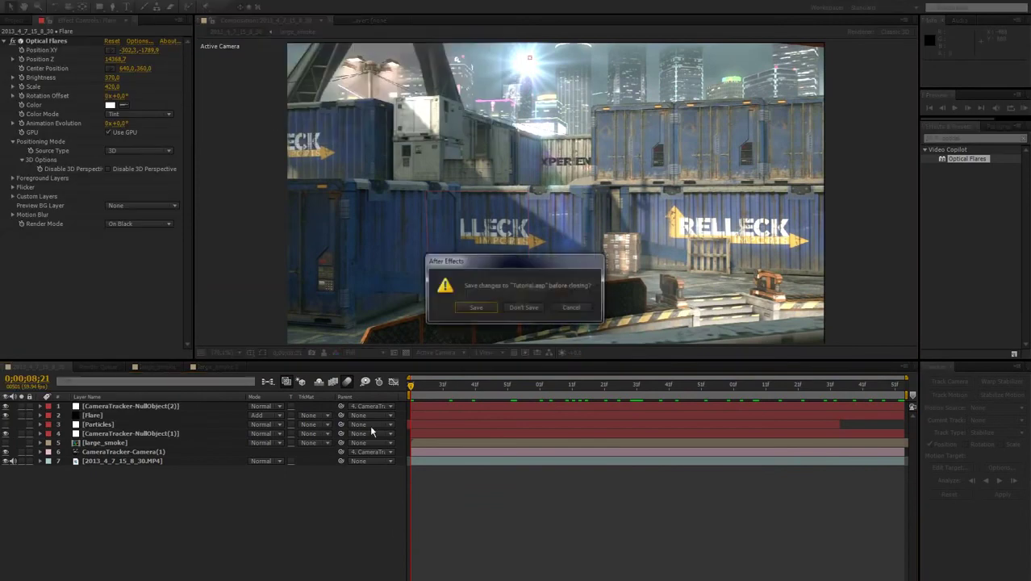
left_click(520, 312)
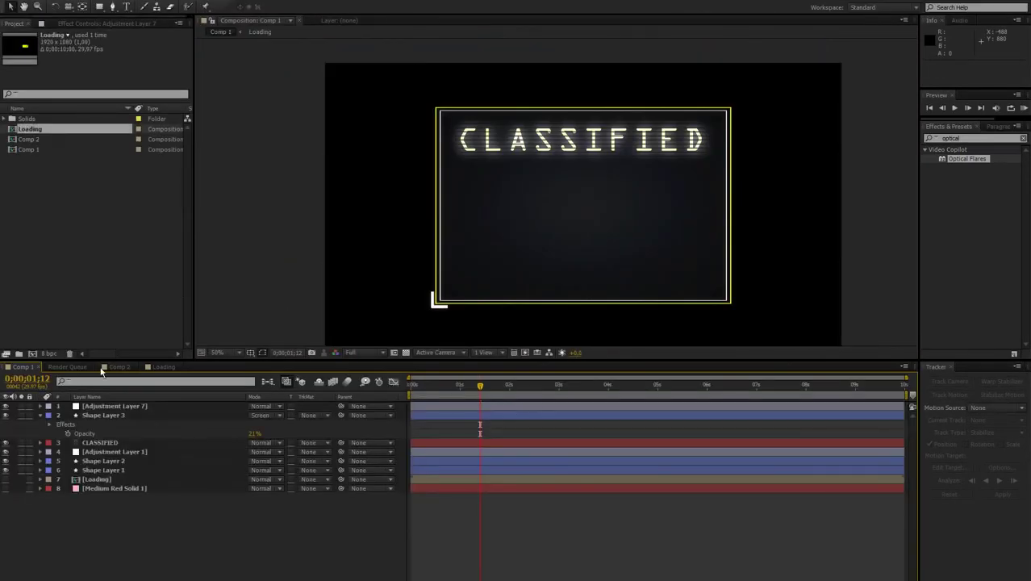
- Open the Loading composition and preview its text, bar and ring animation from the beginning
left_click(172, 367)
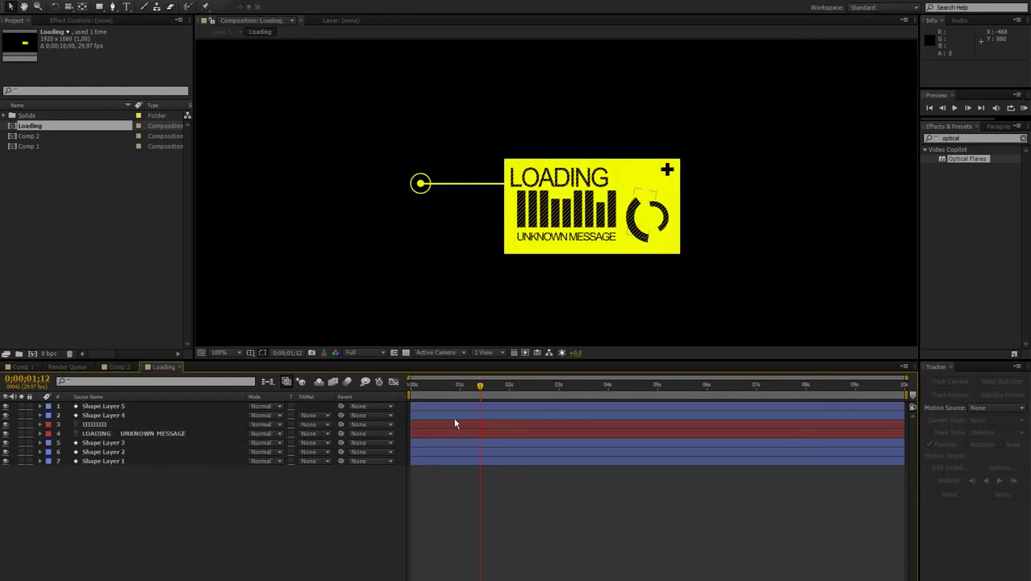
left_click_drag(449, 390, 299, 403)
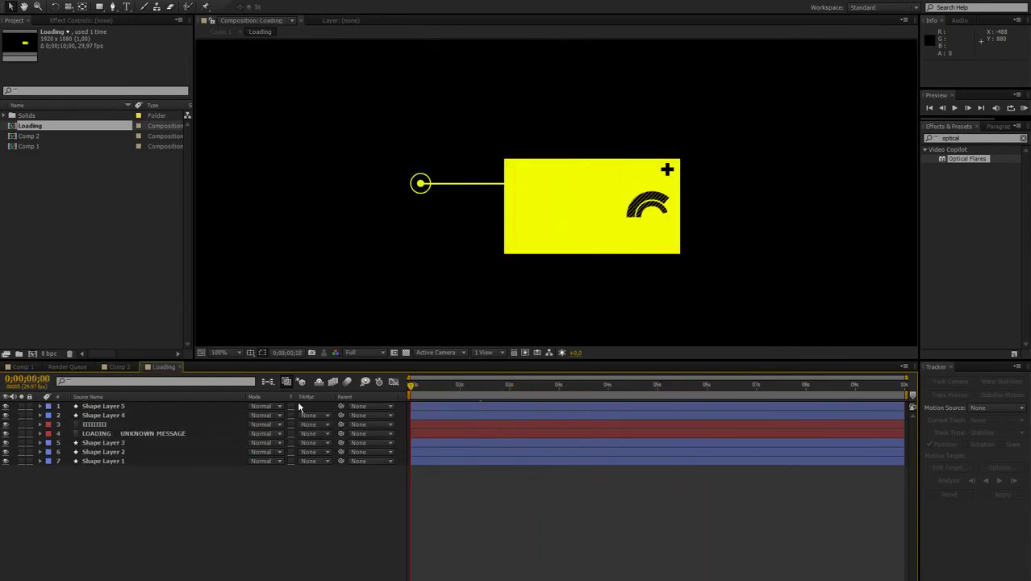
key("space")
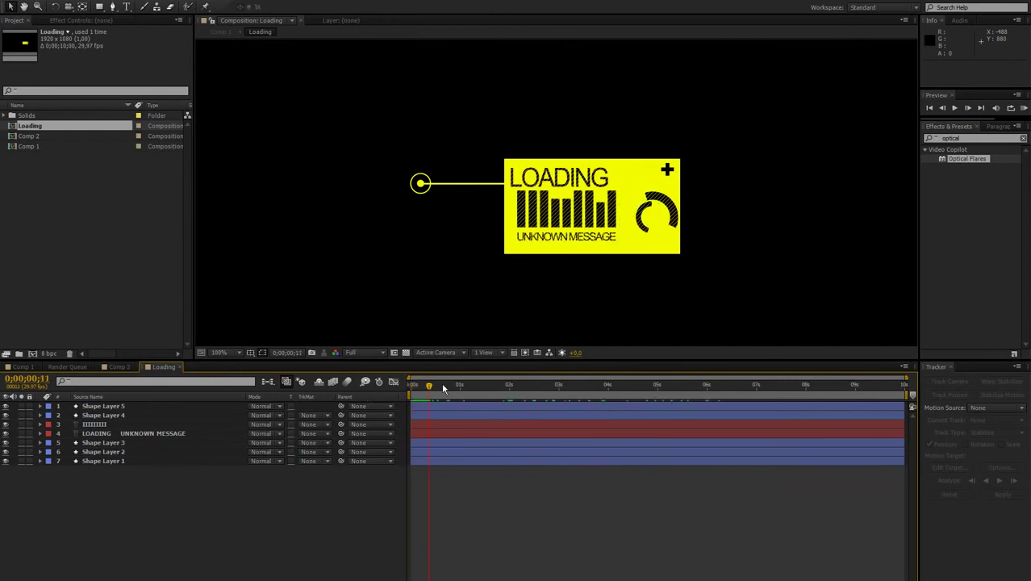
left_click_drag(444, 385, 403, 376)
scroll(438, 247, "down", 1)
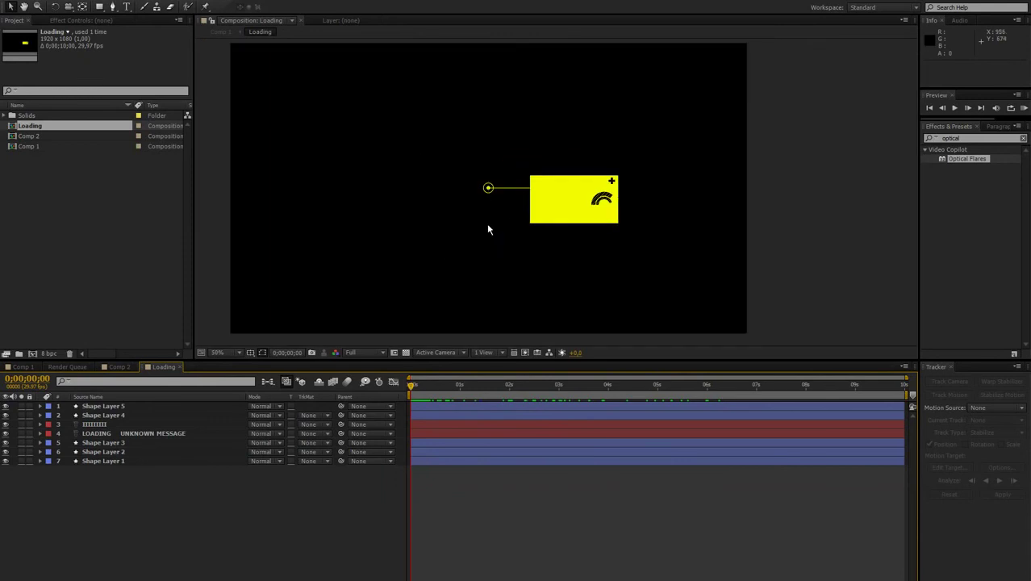
left_click_drag(465, 385, 478, 385)
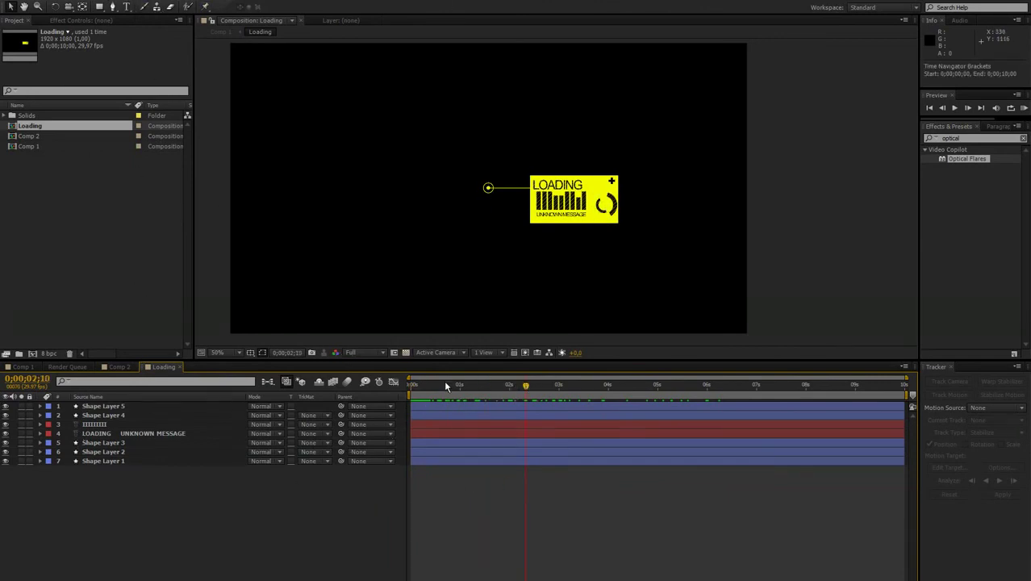
key("Home")
- Return to Comp 1 and inspect the CLASSIFIED panel about 1.5 seconds in
left_click(19, 367)
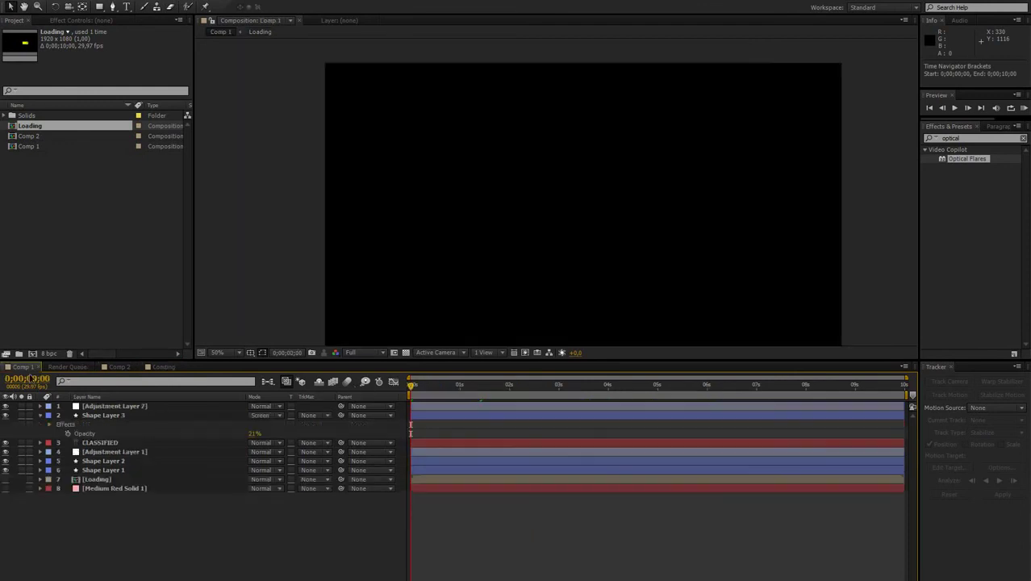
left_click(488, 386)
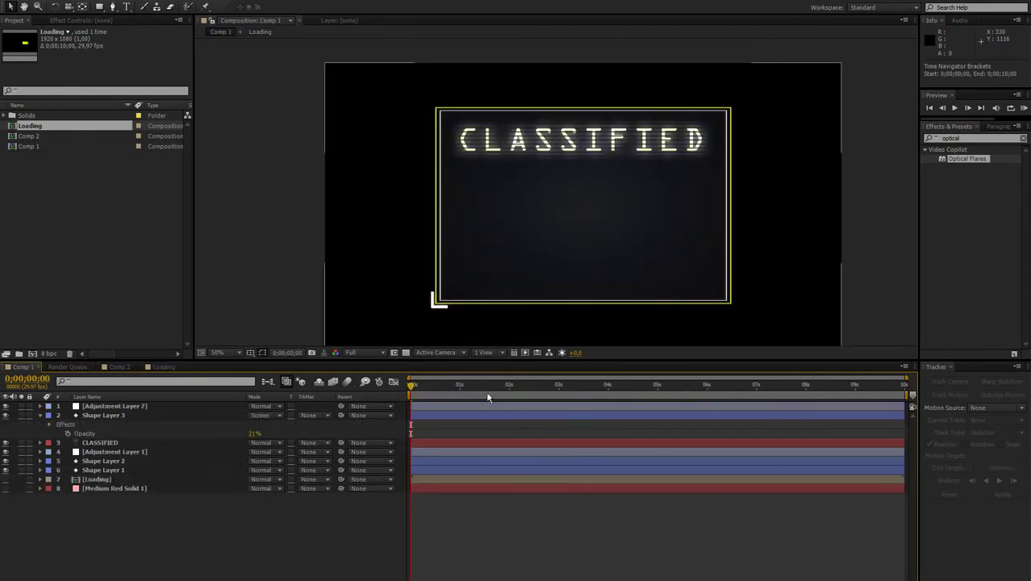